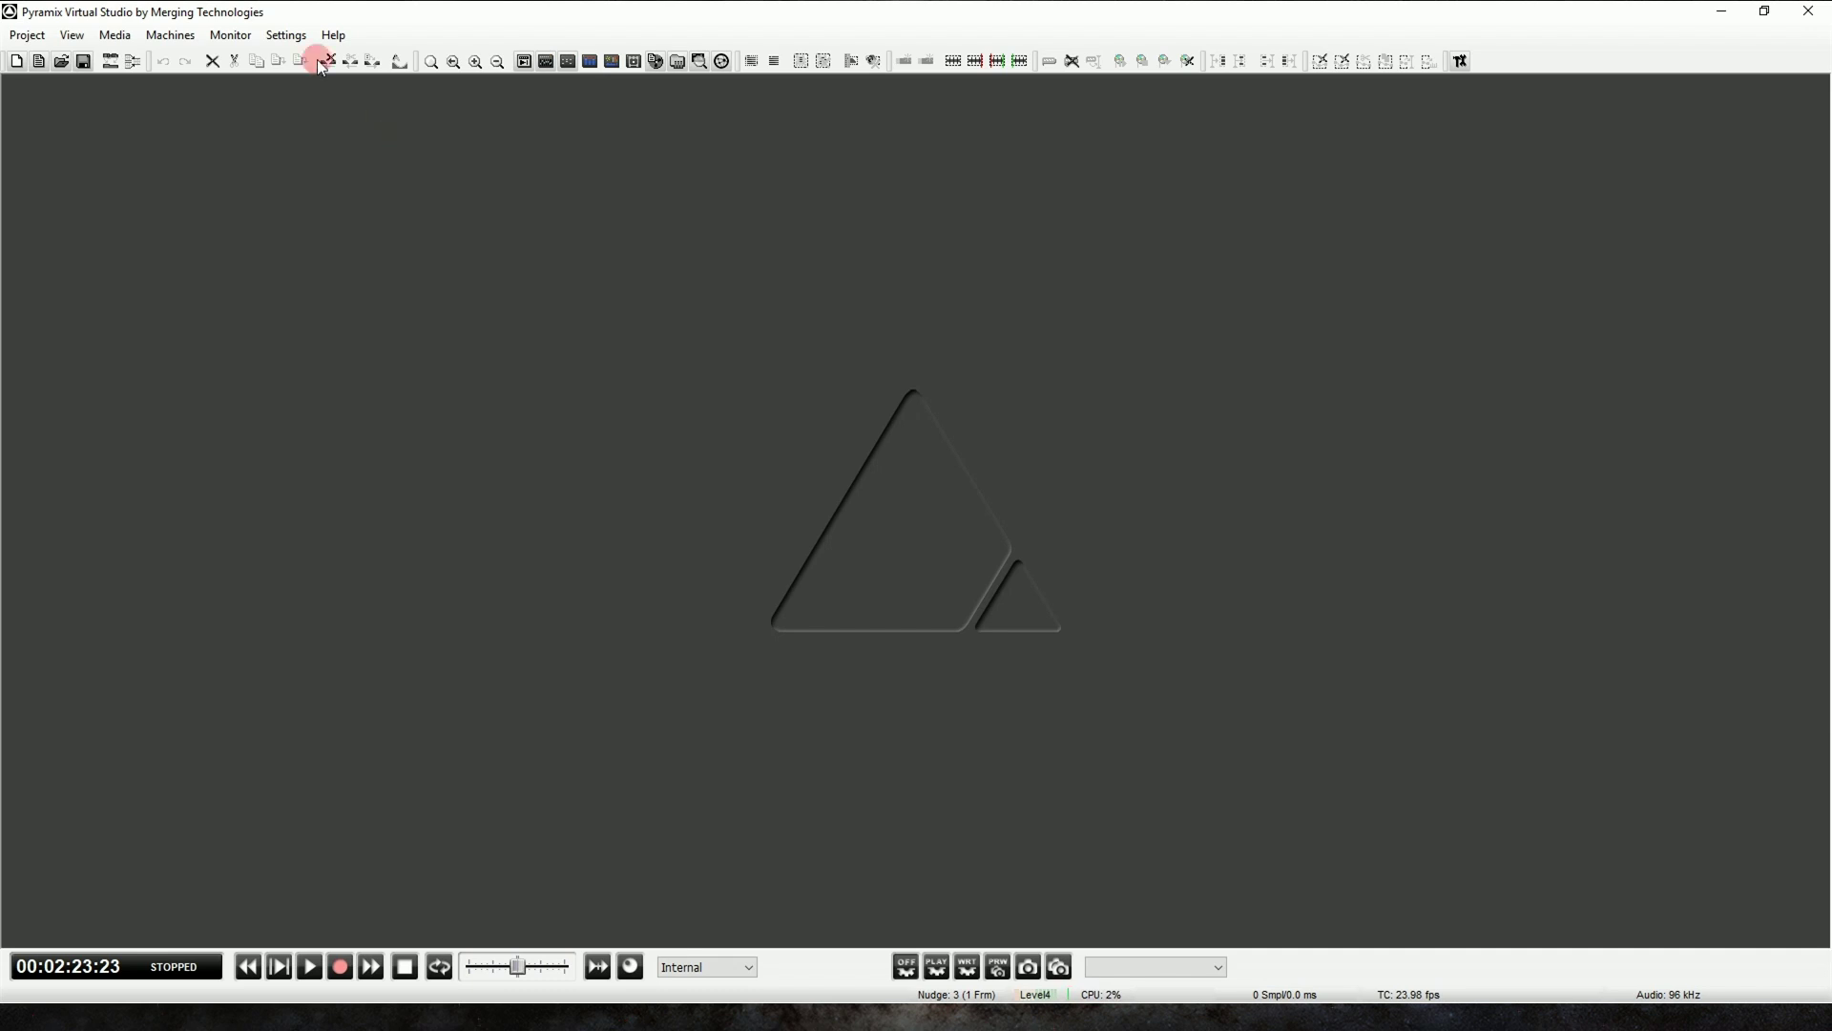
# Open the Keyboard Shortcut Editor from Settings and load the PYRAMIX (RECOMMENDED) preset.
pyautogui.click(286, 36)
pyautogui.moveTo(333, 35)
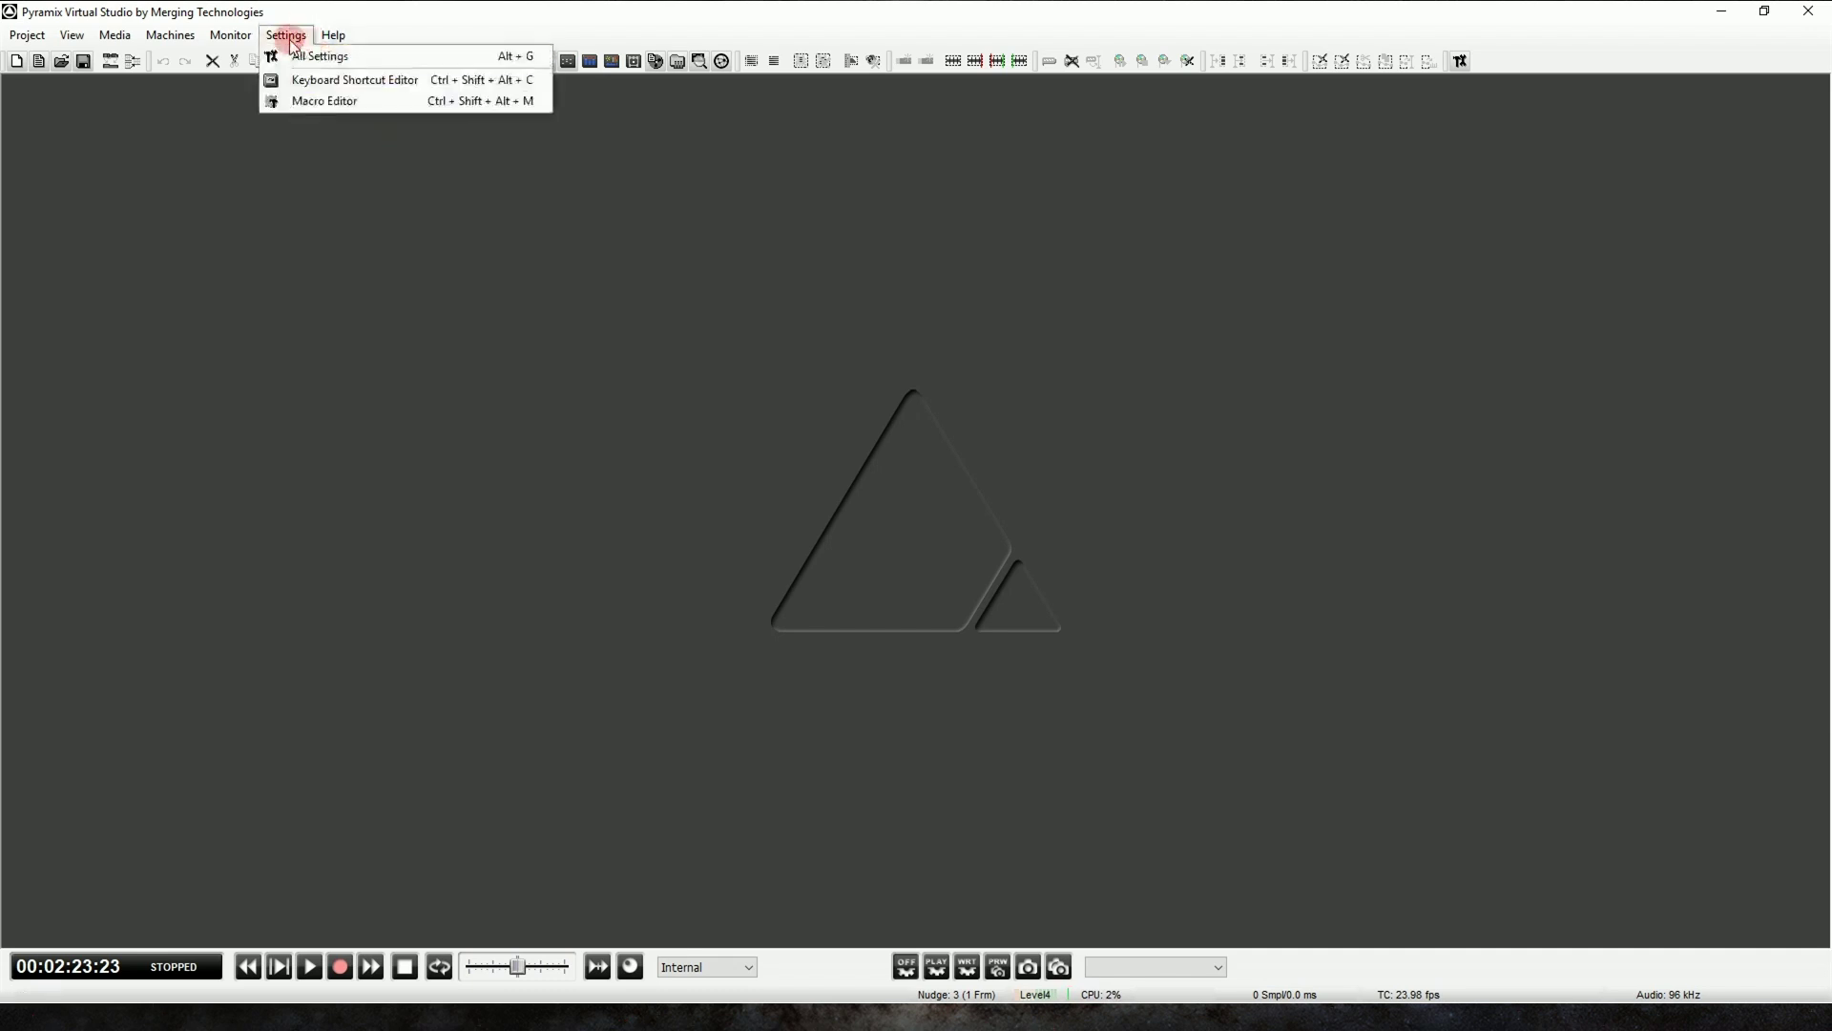
pyautogui.click(304, 76)
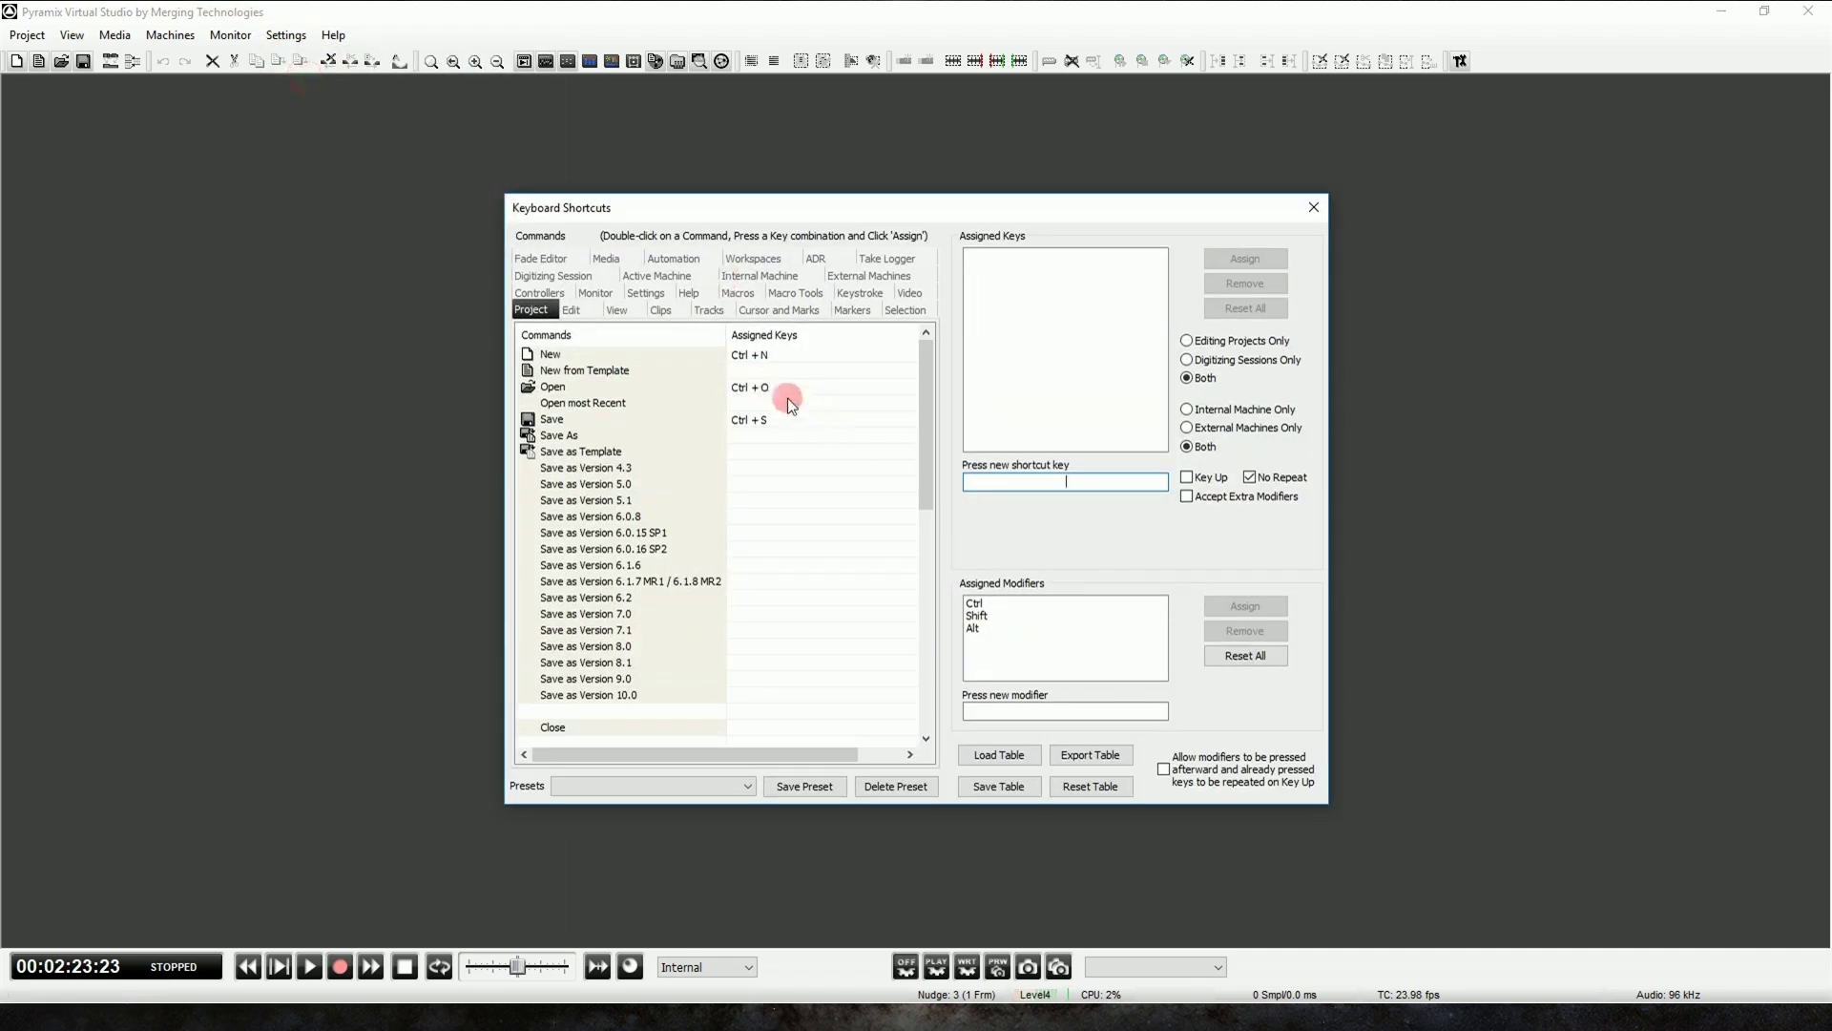
pyautogui.click(743, 787)
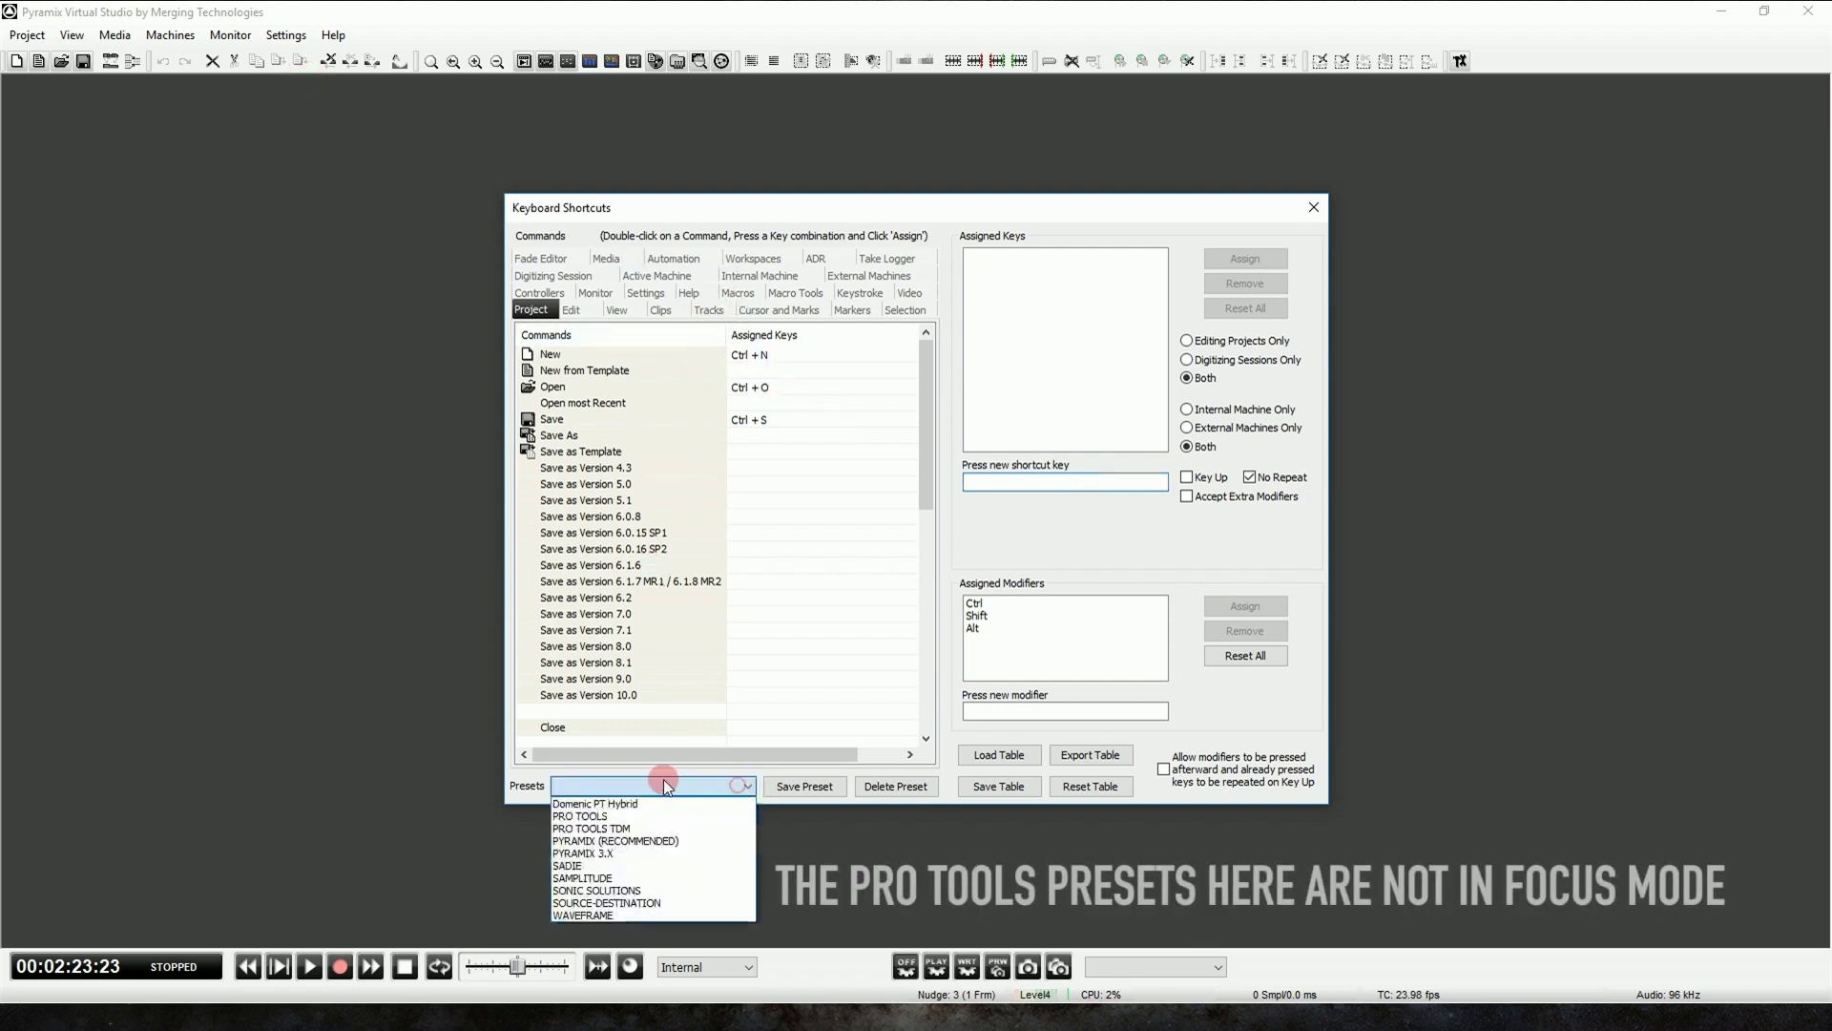
pyautogui.click(655, 842)
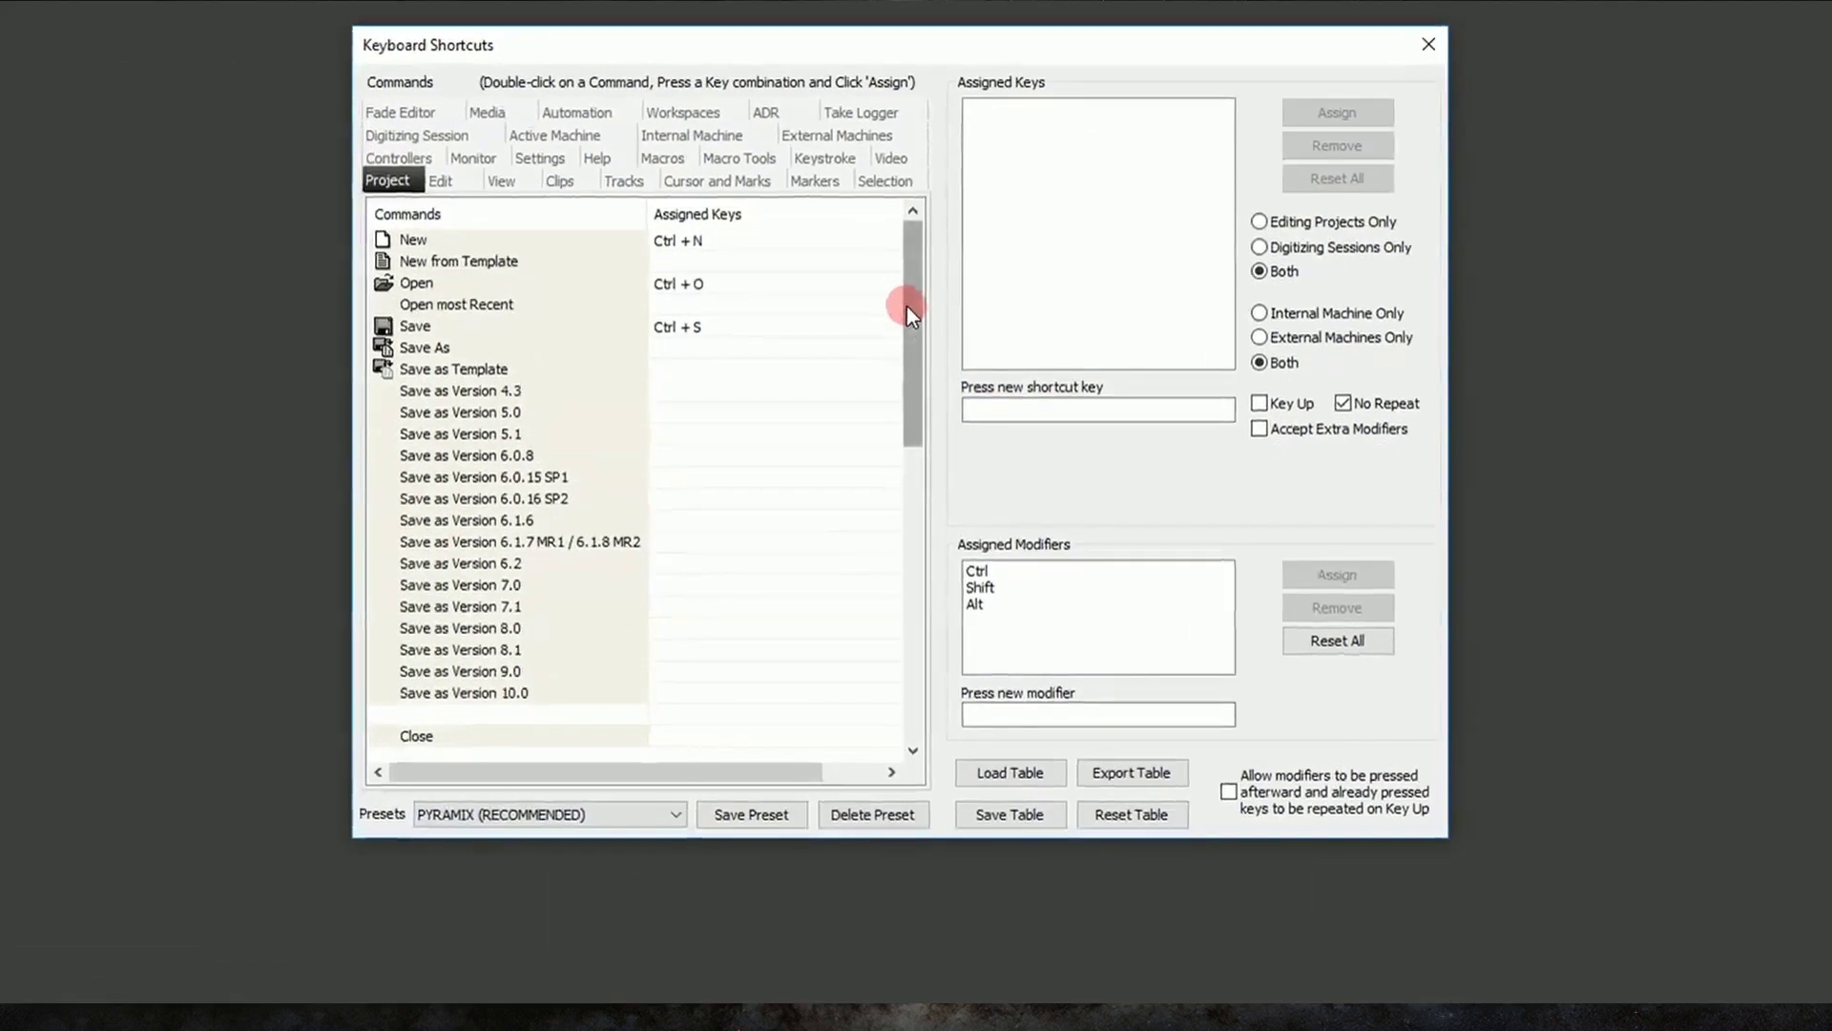
pyautogui.moveTo(907, 307)
pyautogui.mouseDown()
pyautogui.moveTo(909, 658)
pyautogui.moveTo(905, 291)
pyautogui.mouseUp()
# In the View commands, add T as an extra shortcut for Zoom In.
pyautogui.click(500, 179)
pyautogui.moveTo(911, 278); pyautogui.dragTo(901, 357)
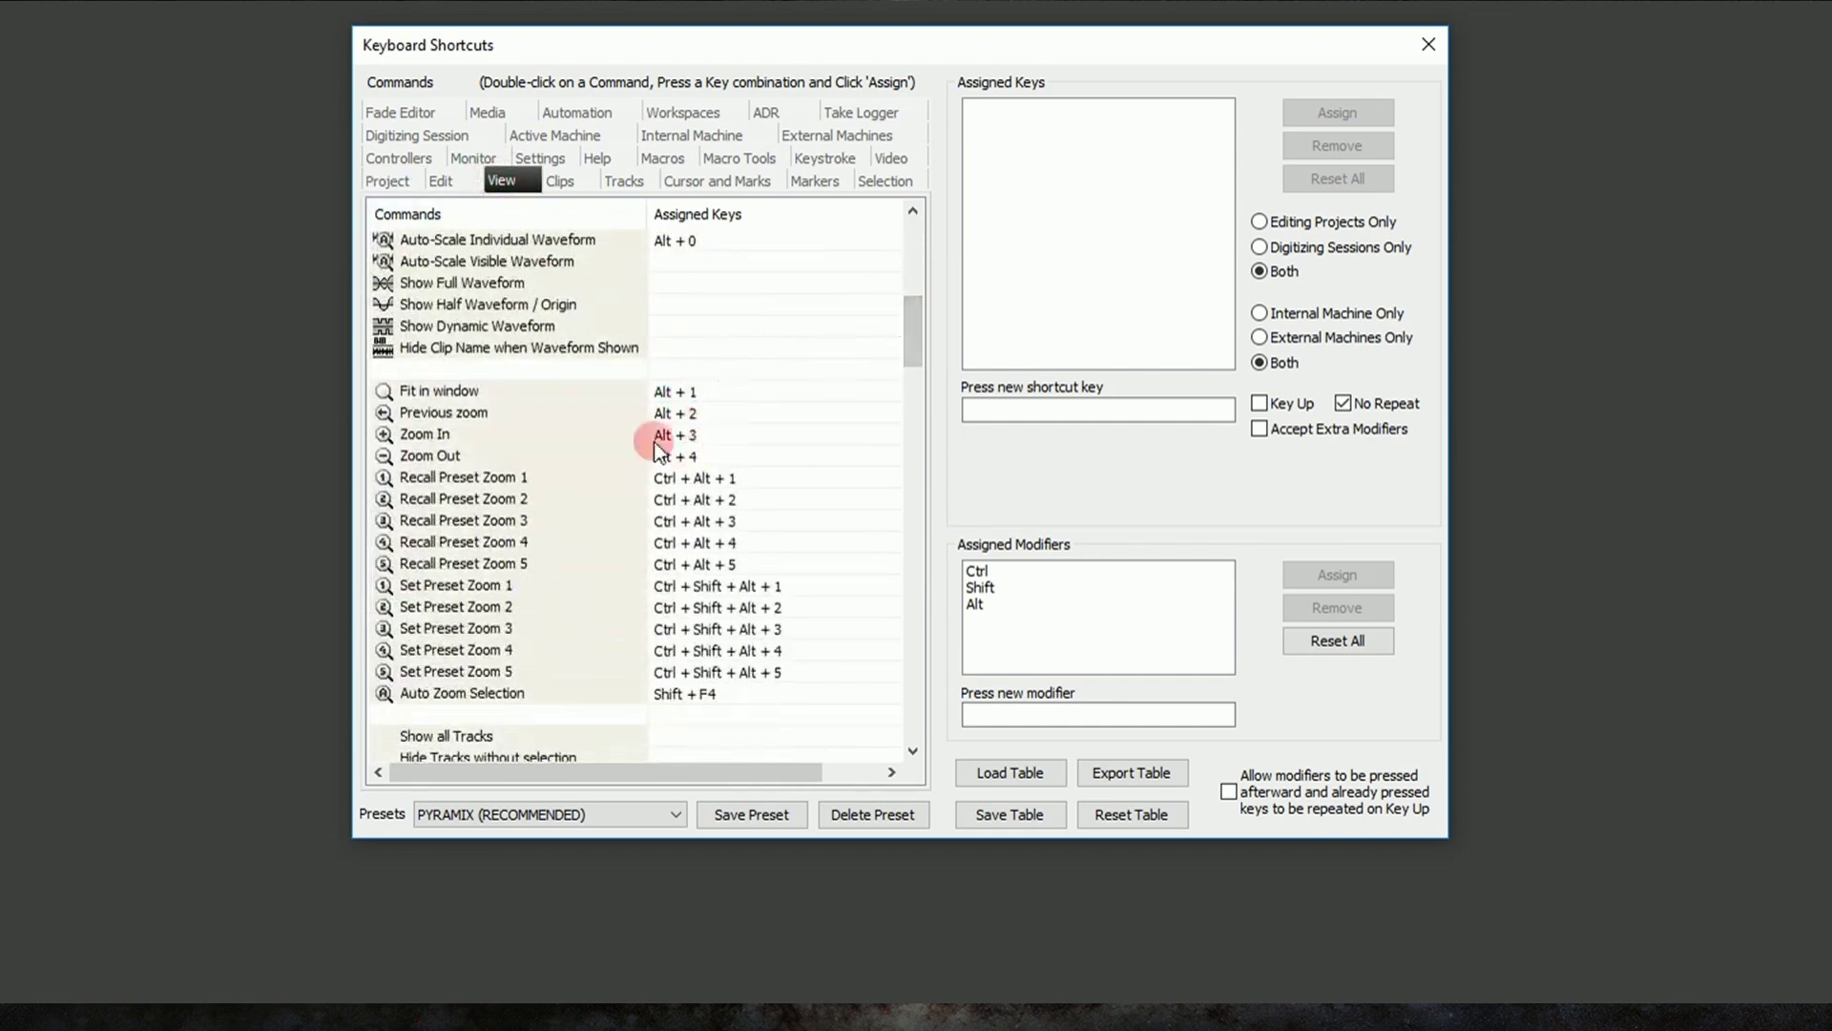
pyautogui.click(1085, 418)
pyautogui.doubleClick(760, 439)
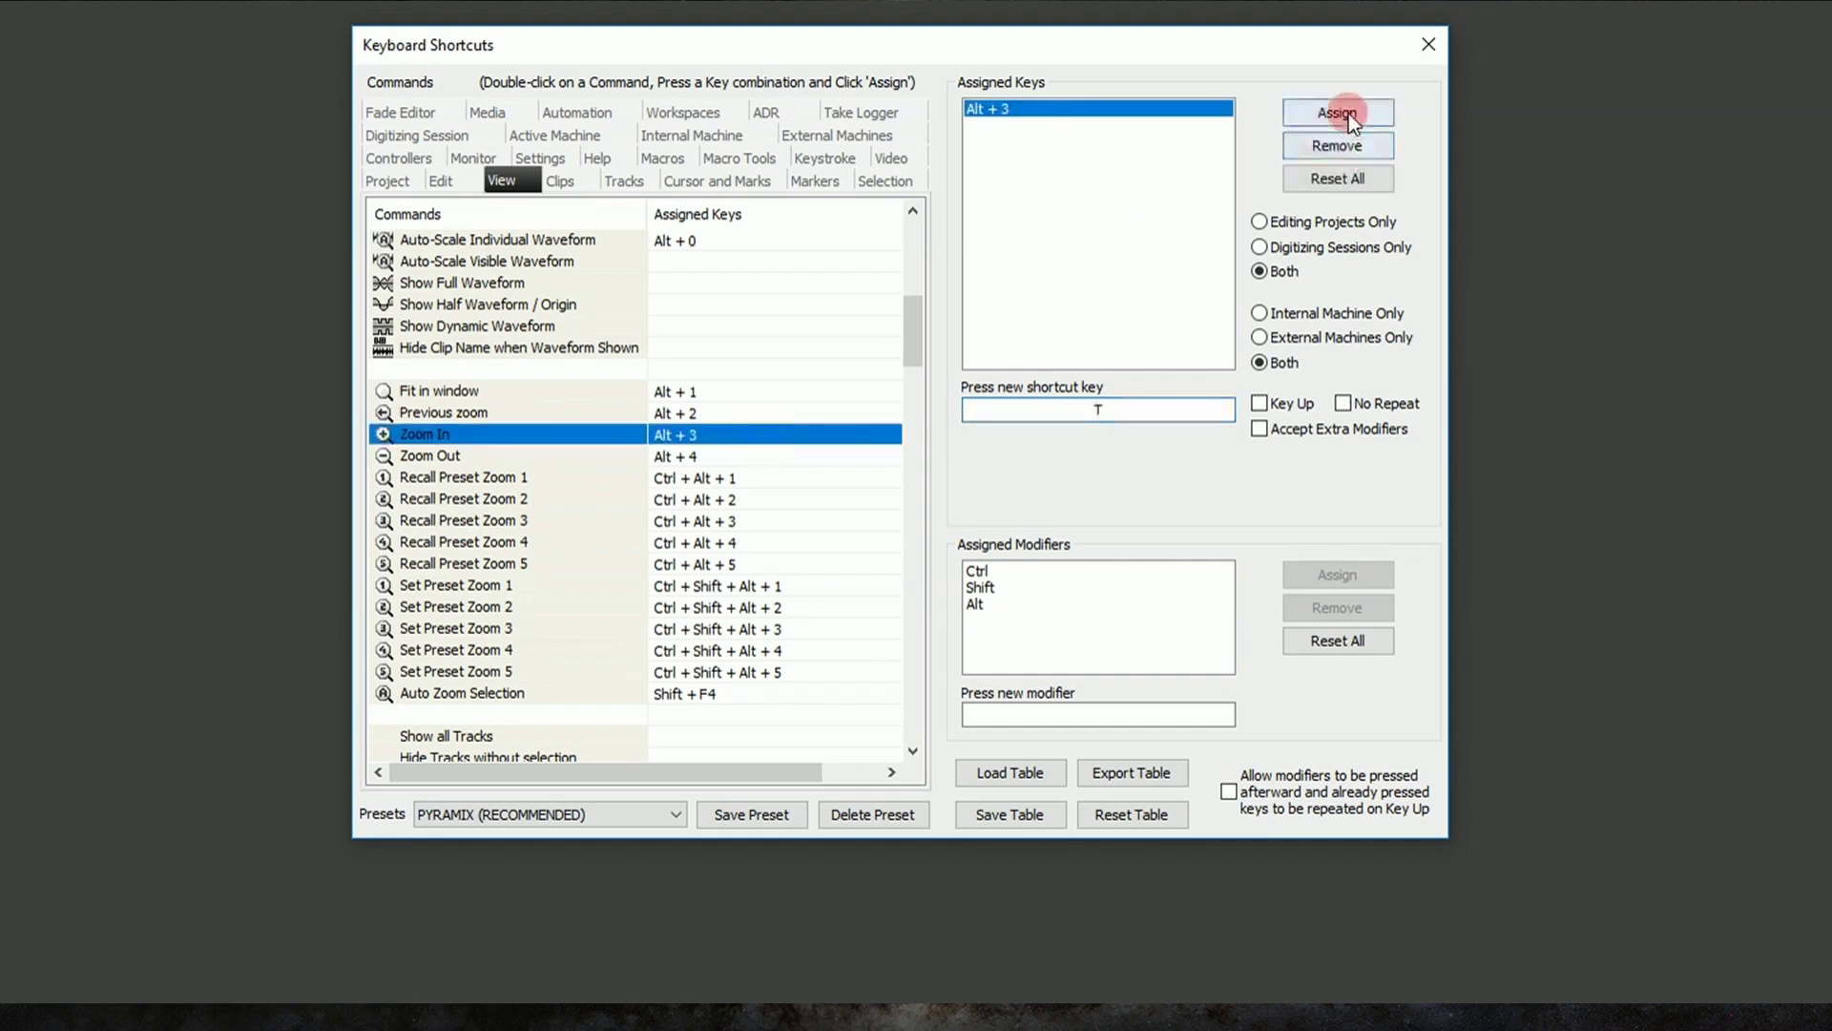
pyautogui.click(1349, 113)
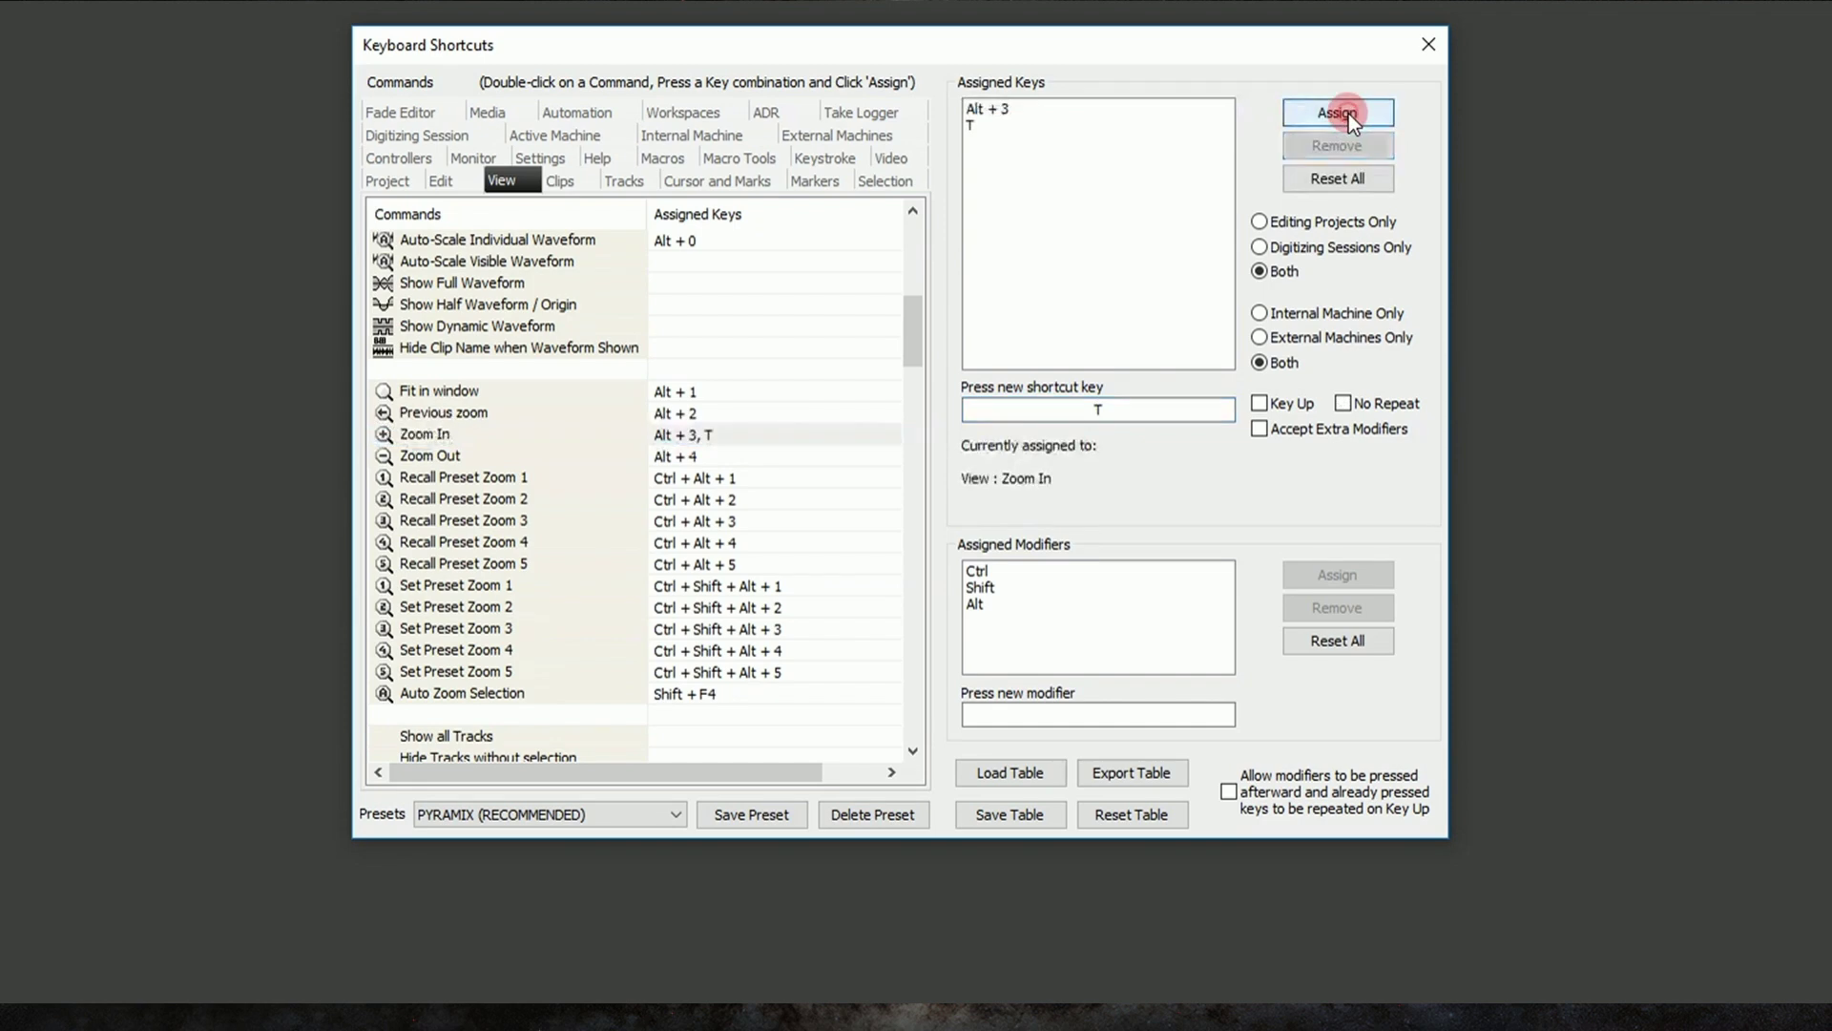
# Add R as an extra shortcut for Zoom Out.
pyautogui.click(746, 454)
pyautogui.click(1102, 409)
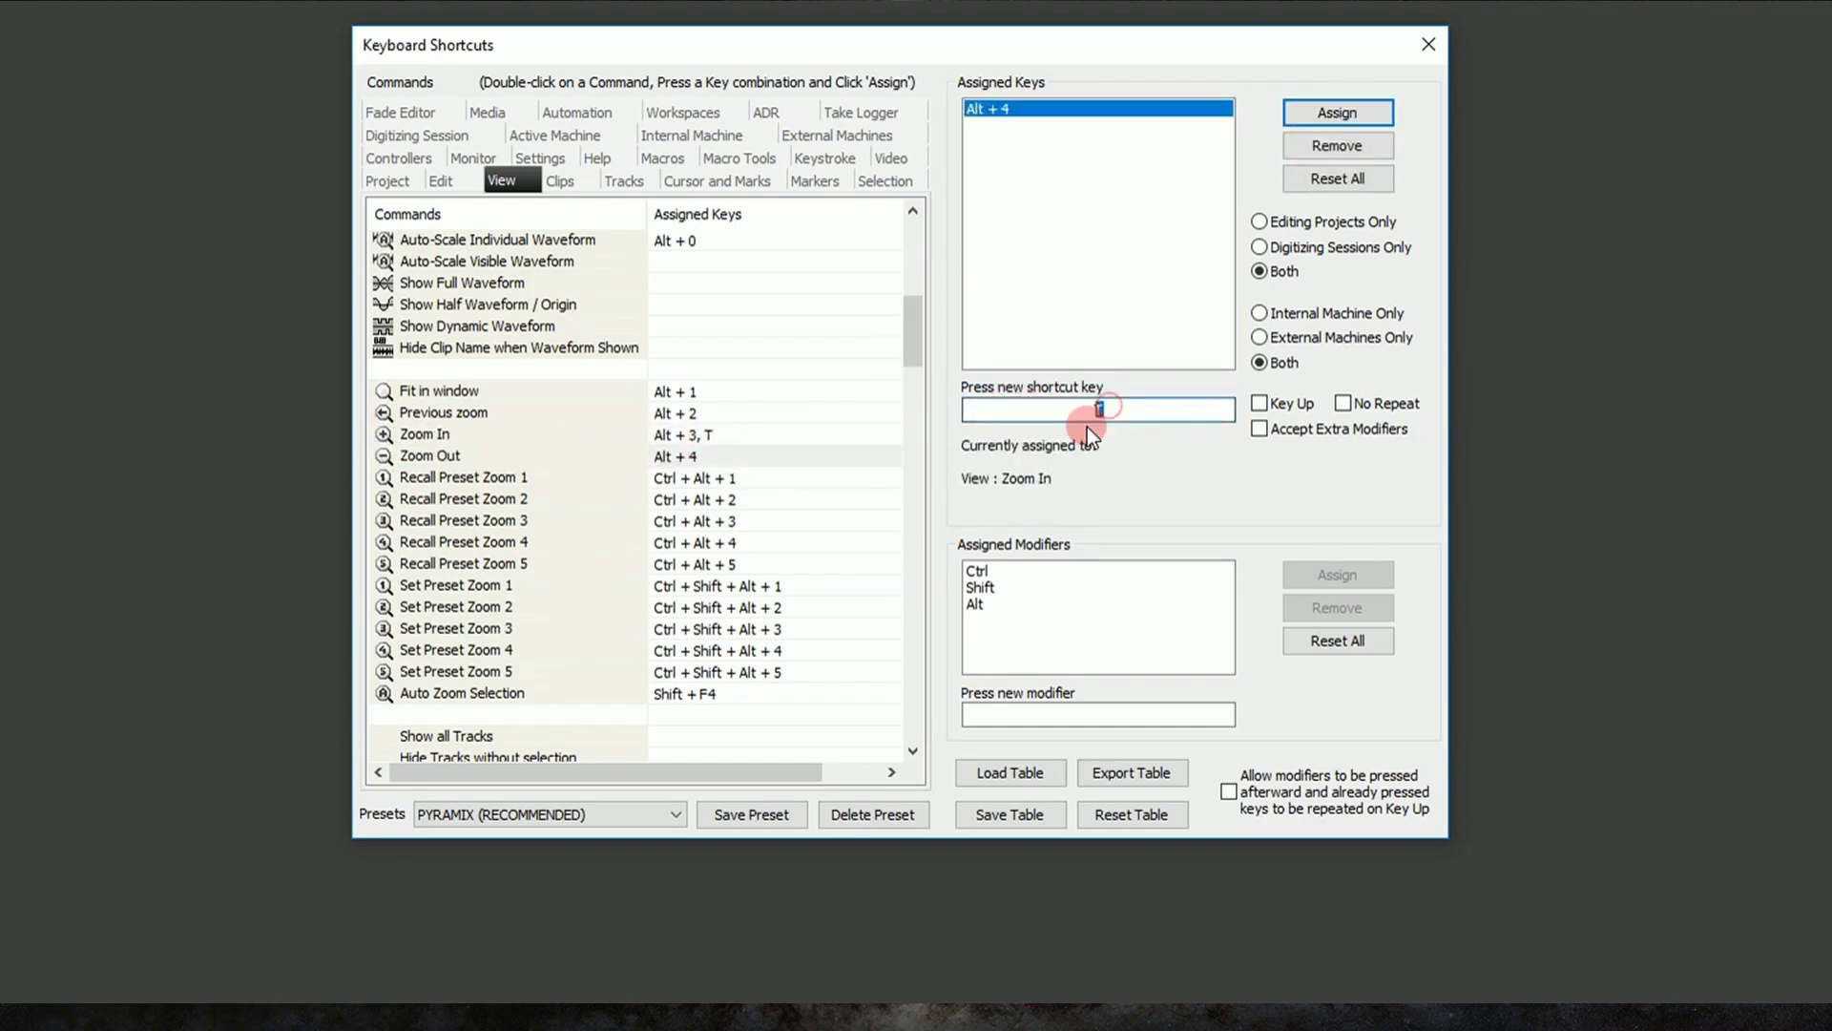
pyautogui.press('r')
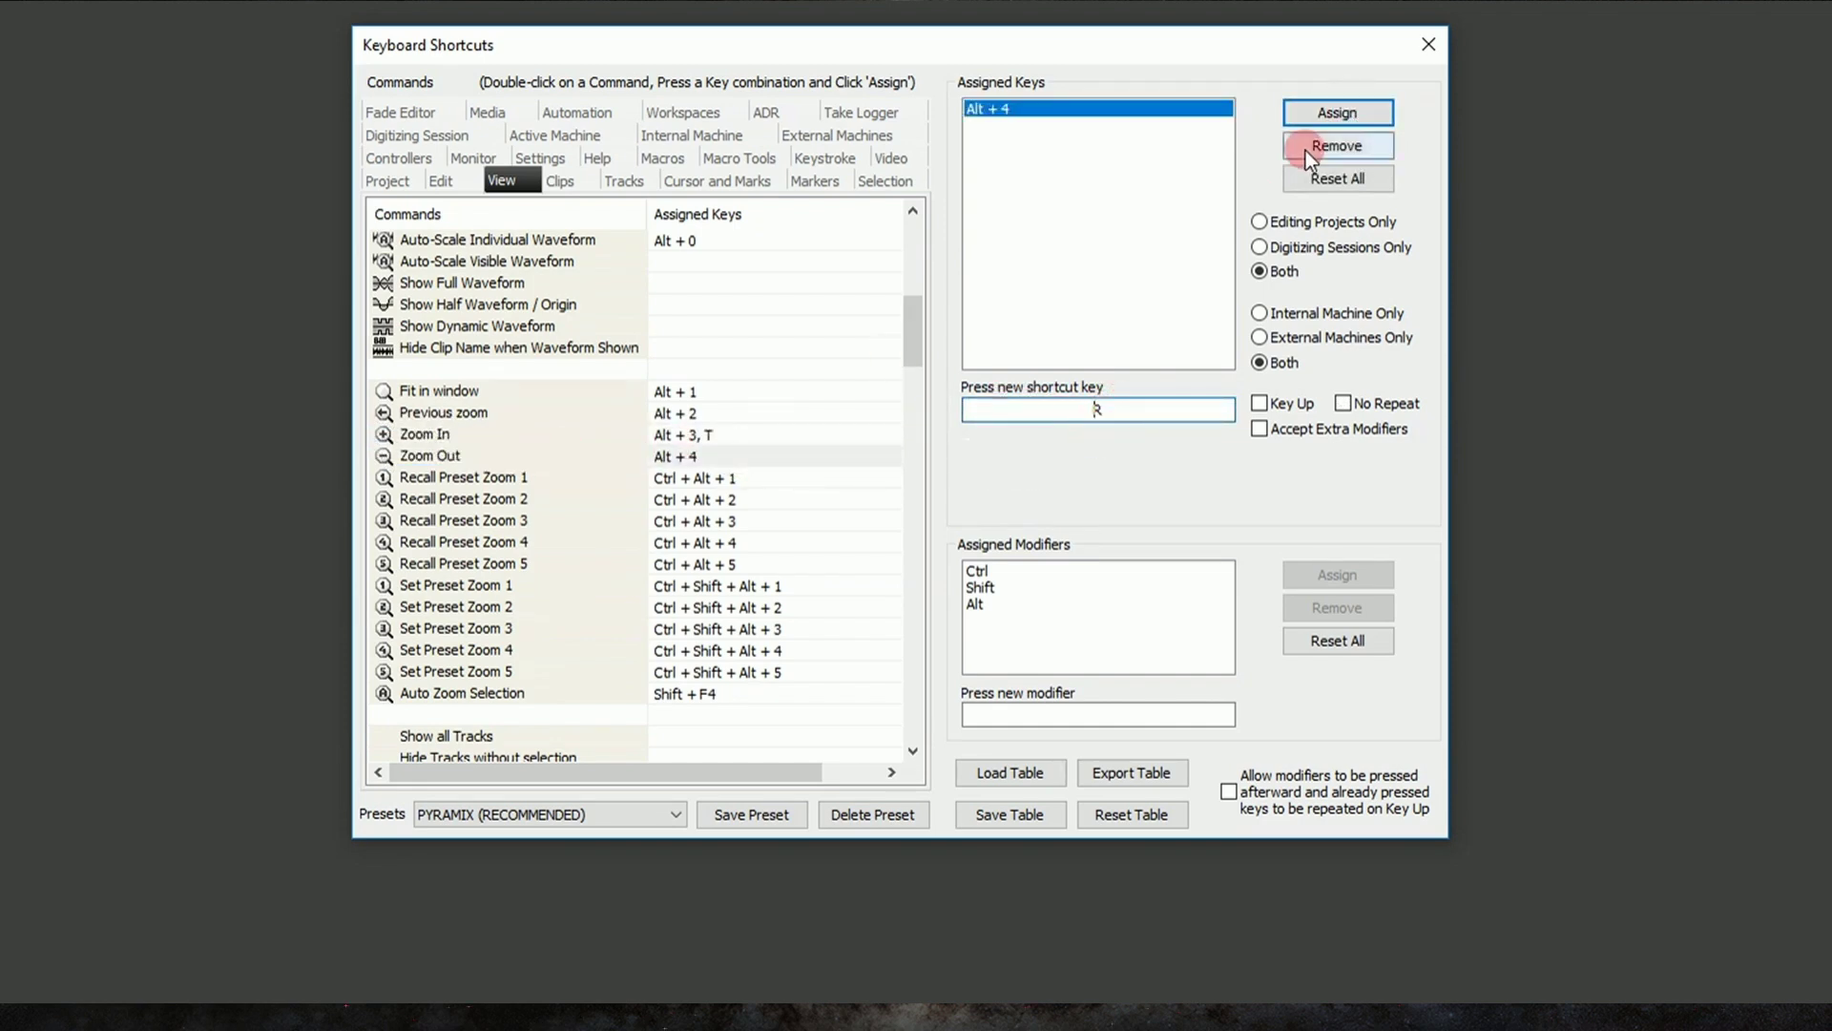
pyautogui.click(1353, 113)
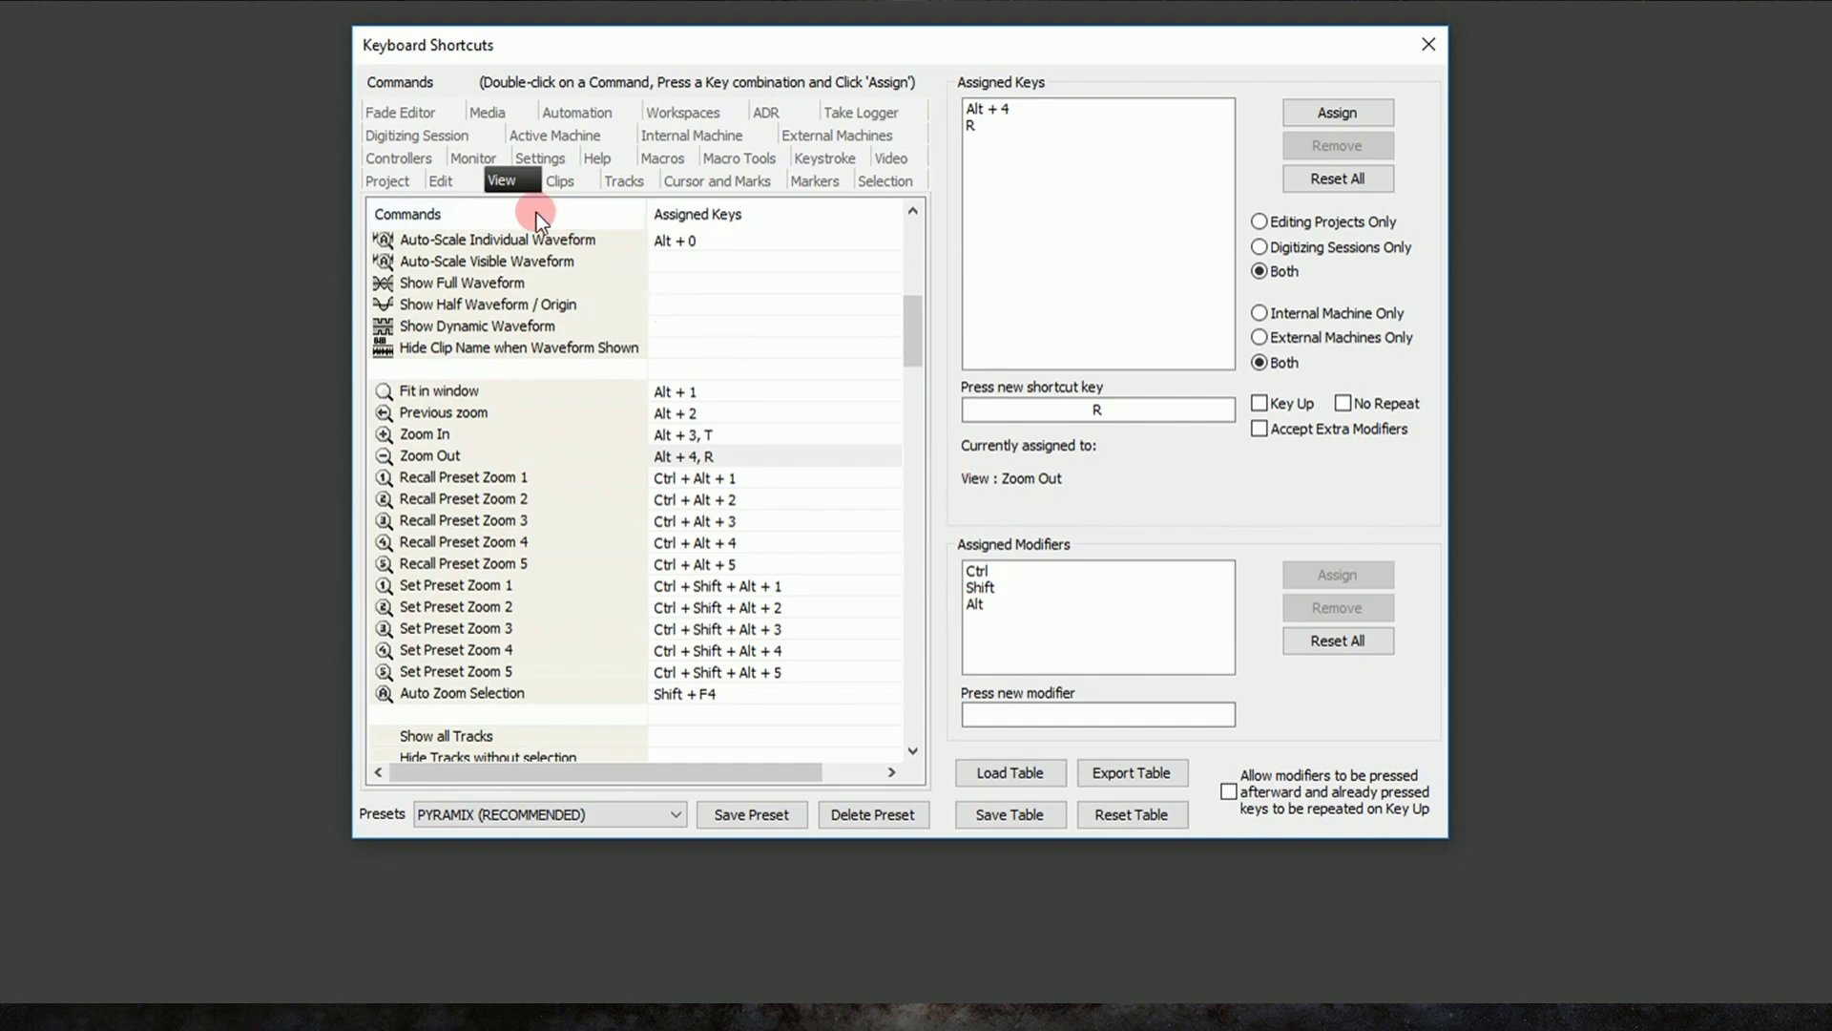
# In the Edit commands, add C as an extra shortcut for Copy.
pyautogui.click(454, 181)
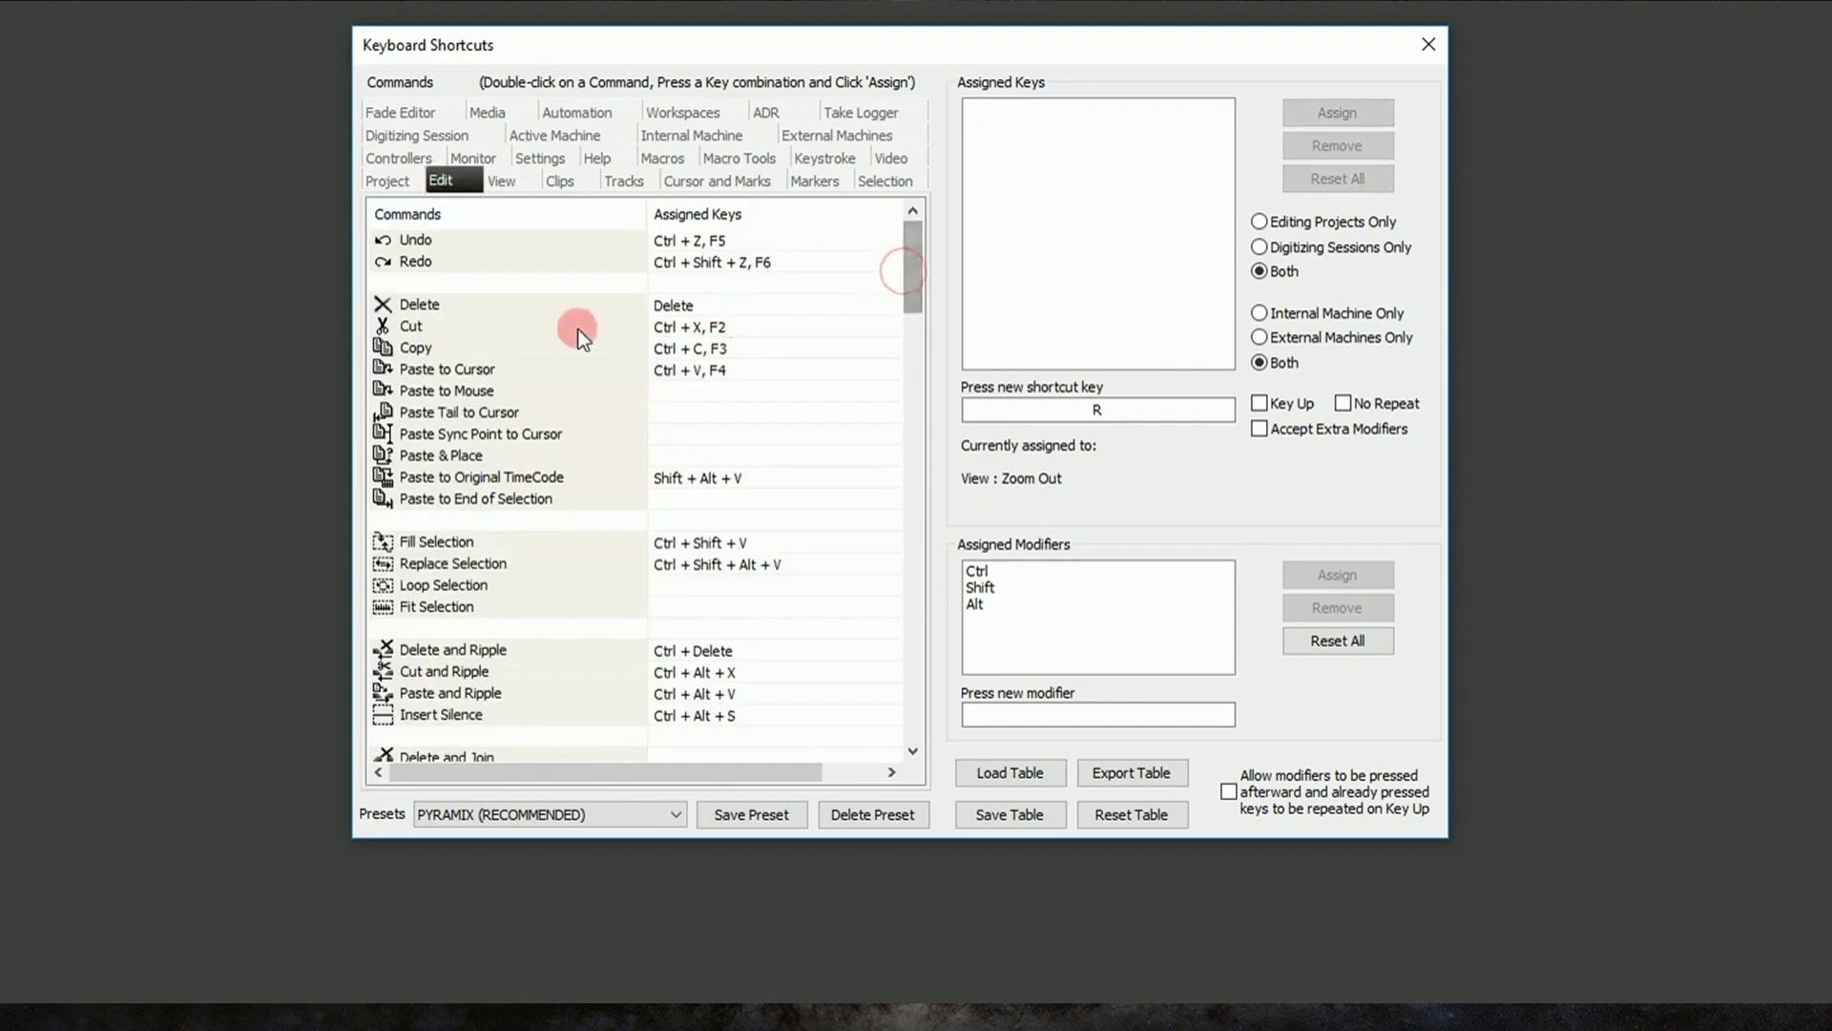
pyautogui.click(744, 351)
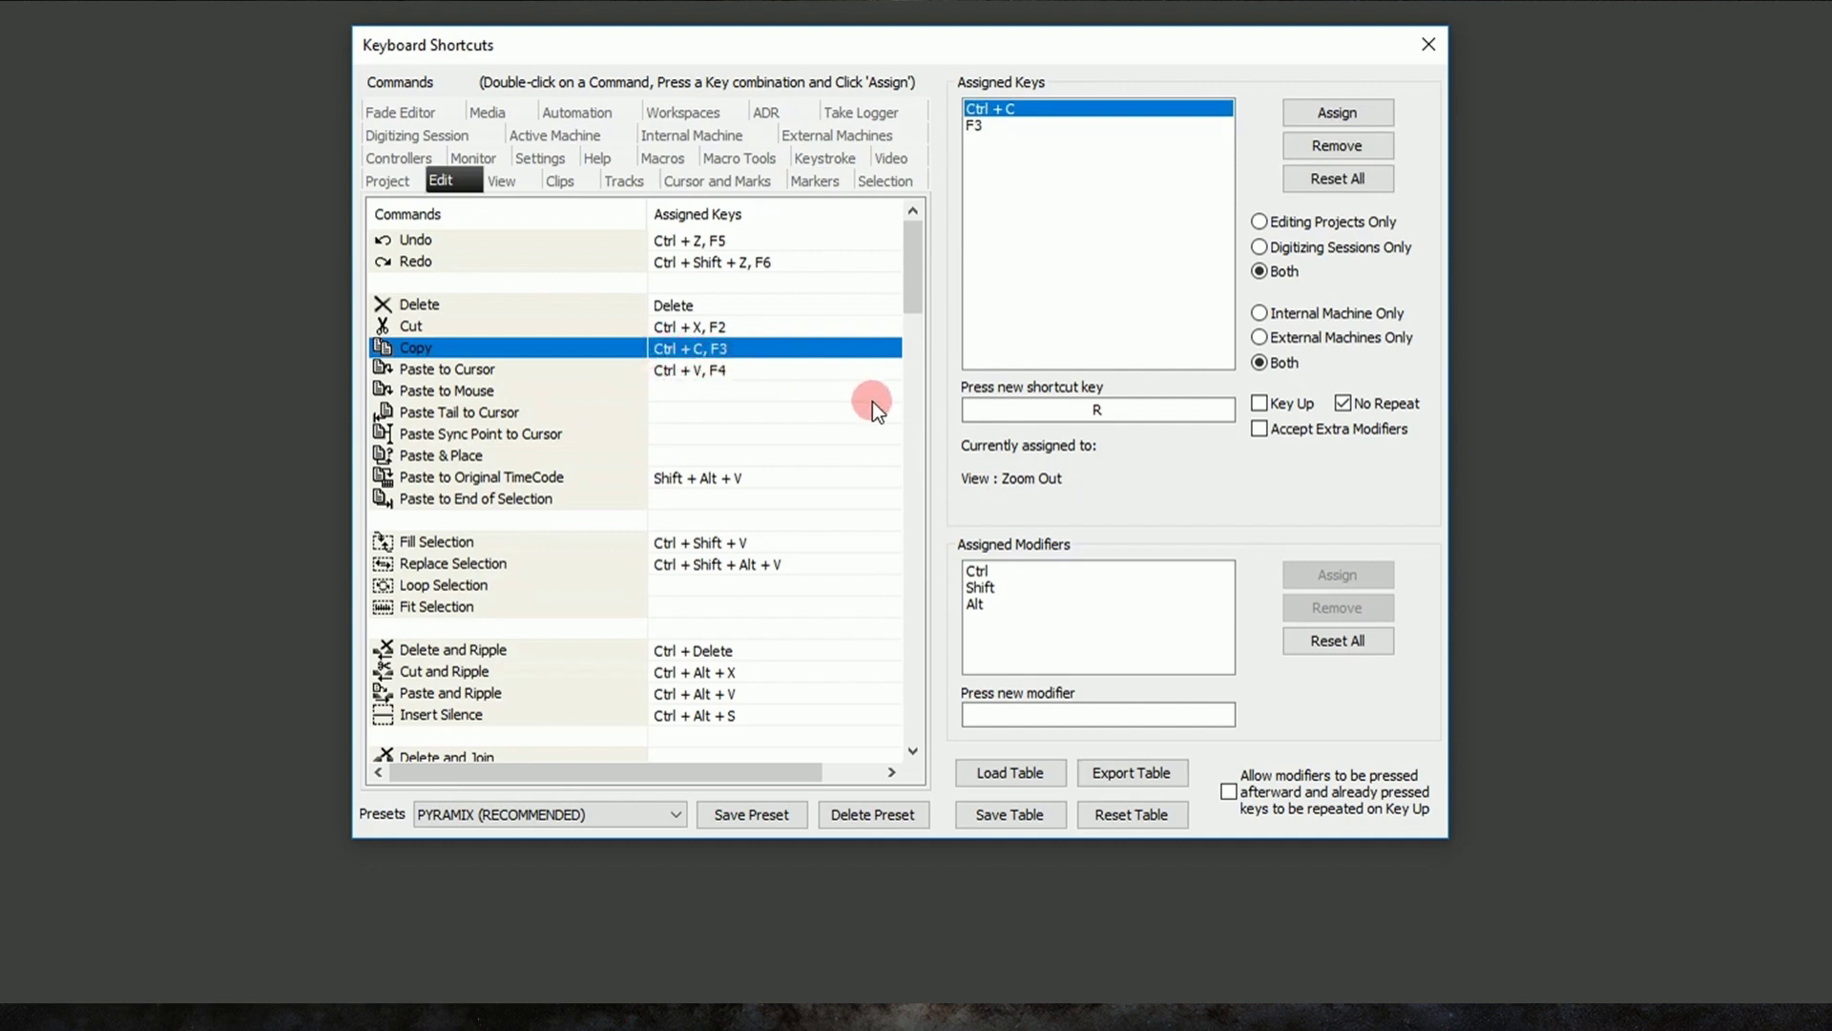
pyautogui.click(1098, 410)
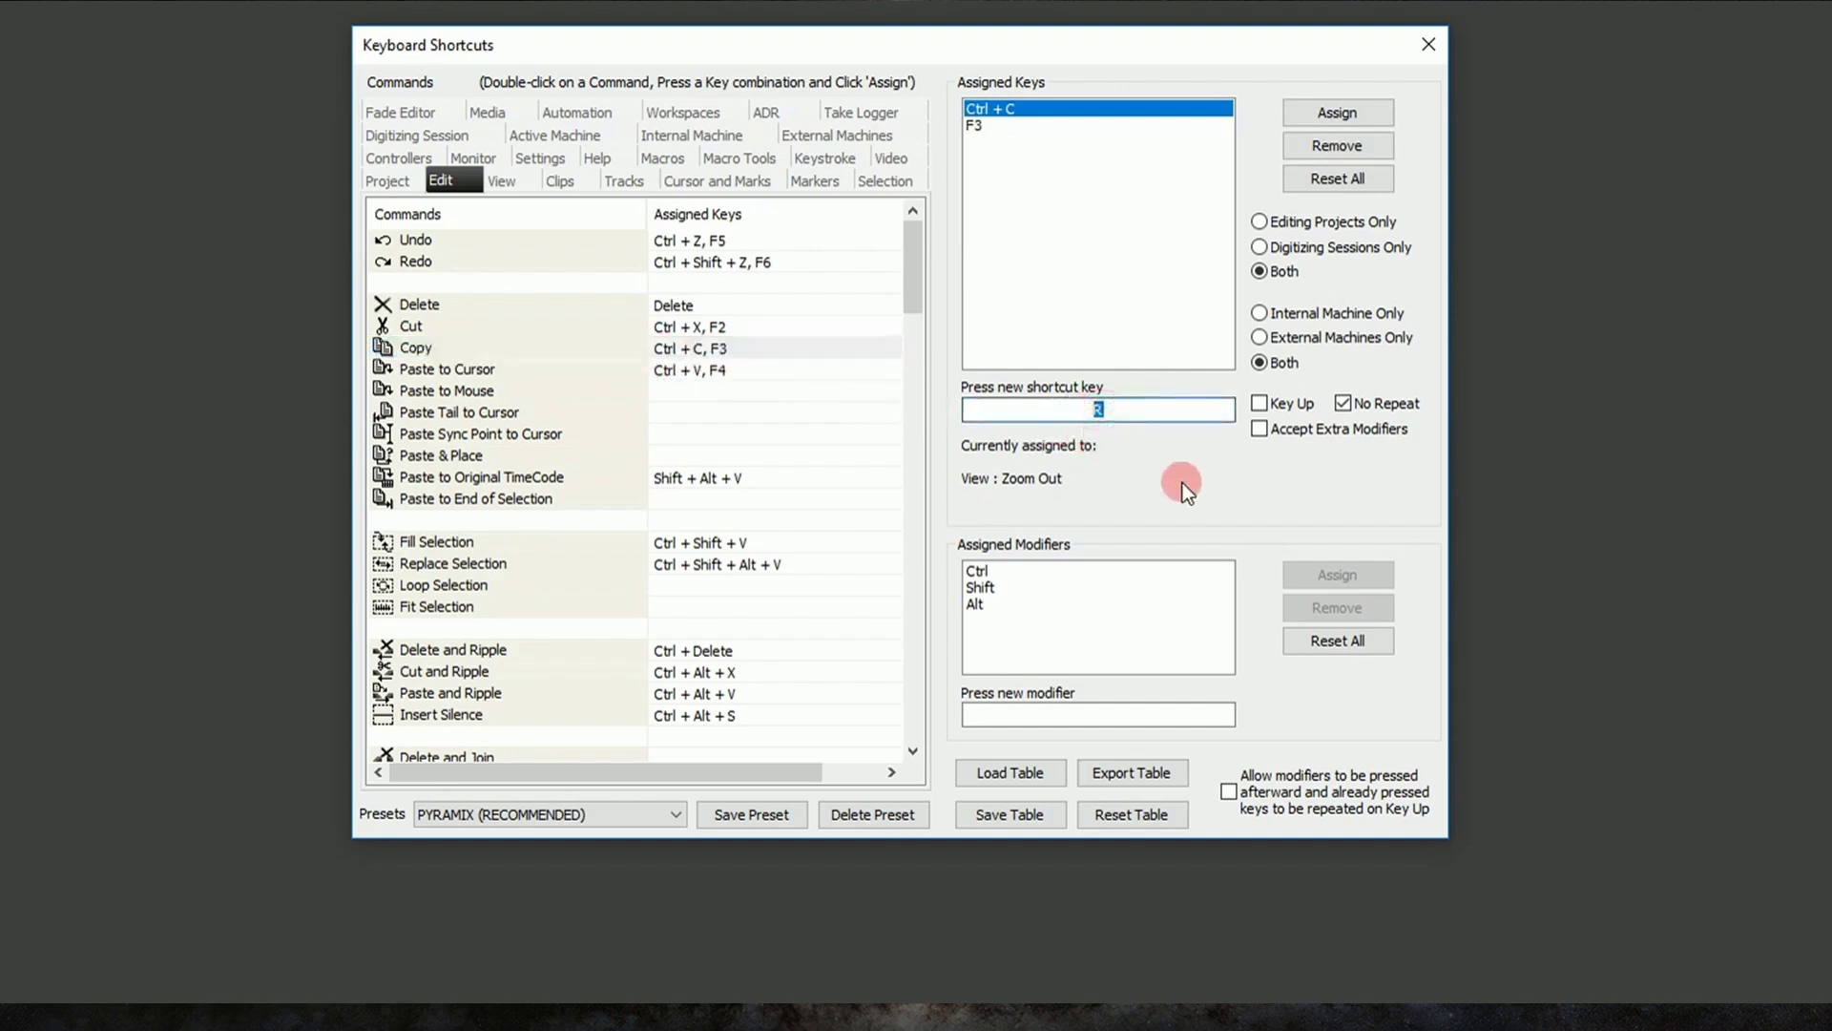
pyautogui.press('c')
pyautogui.click(1337, 112)
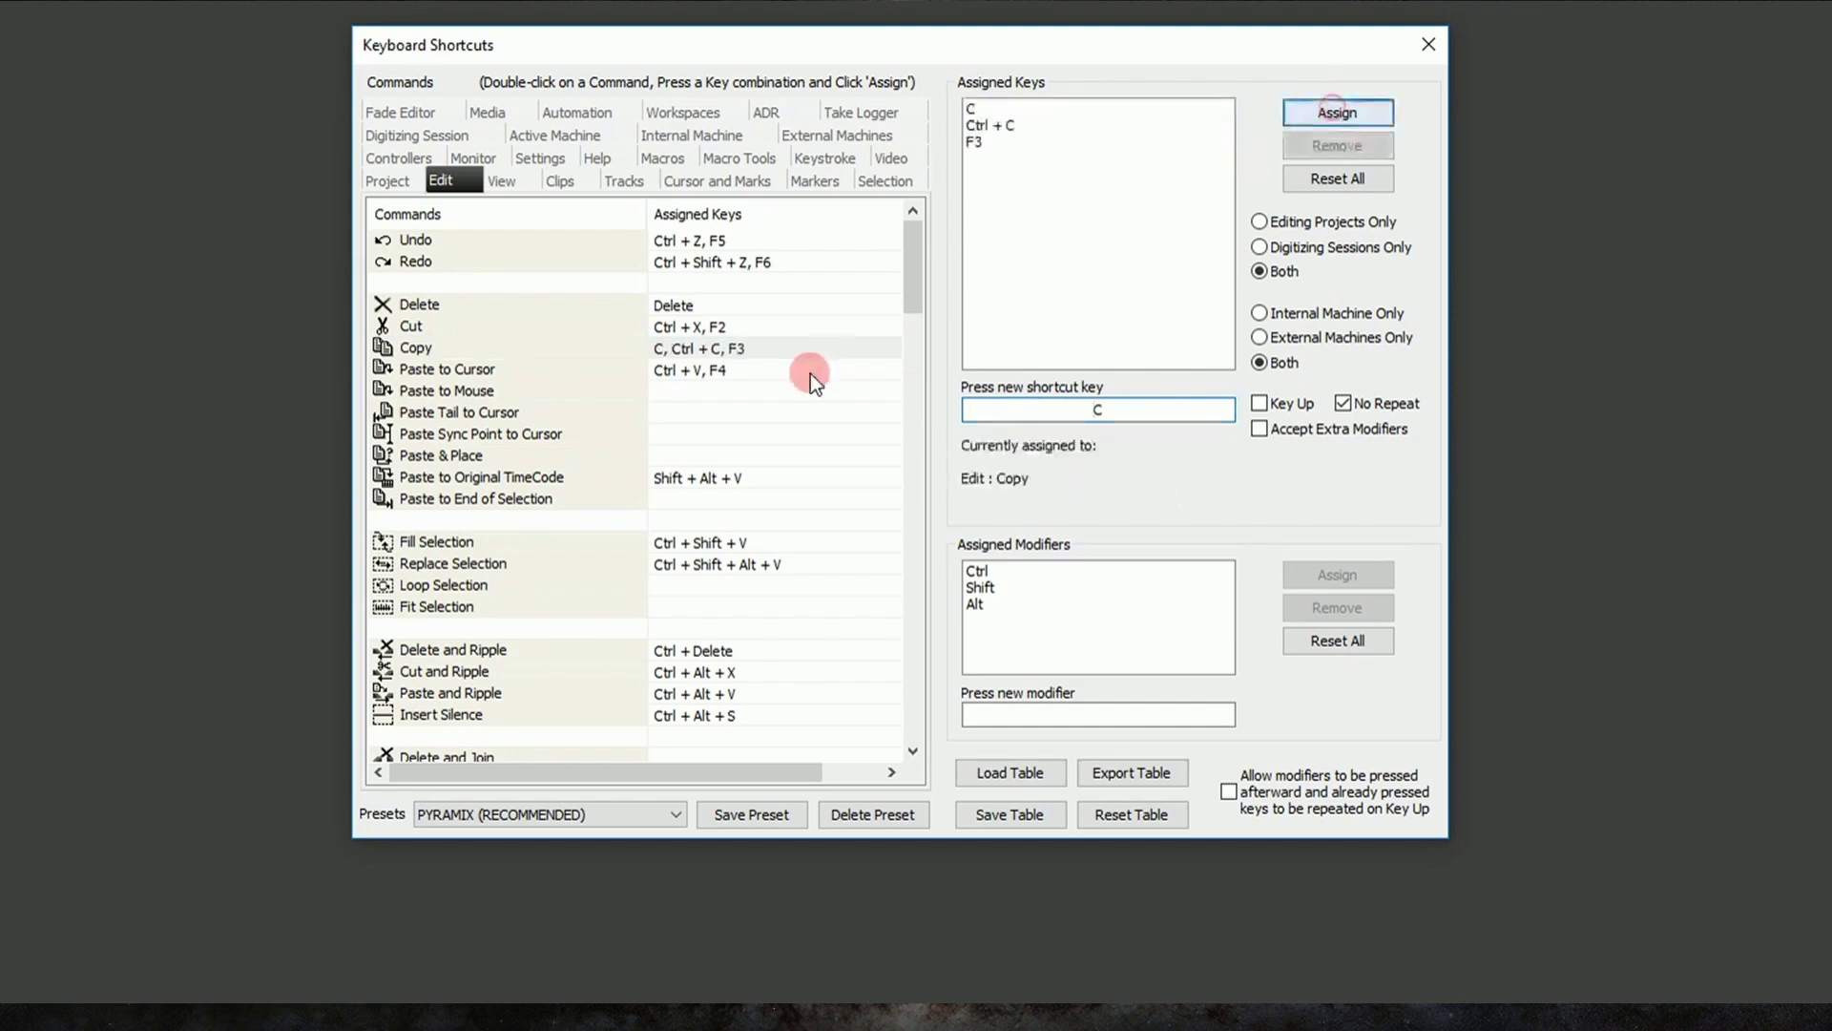
# Add V as an extra shortcut for Paste to Cursor.
pyautogui.click(742, 371)
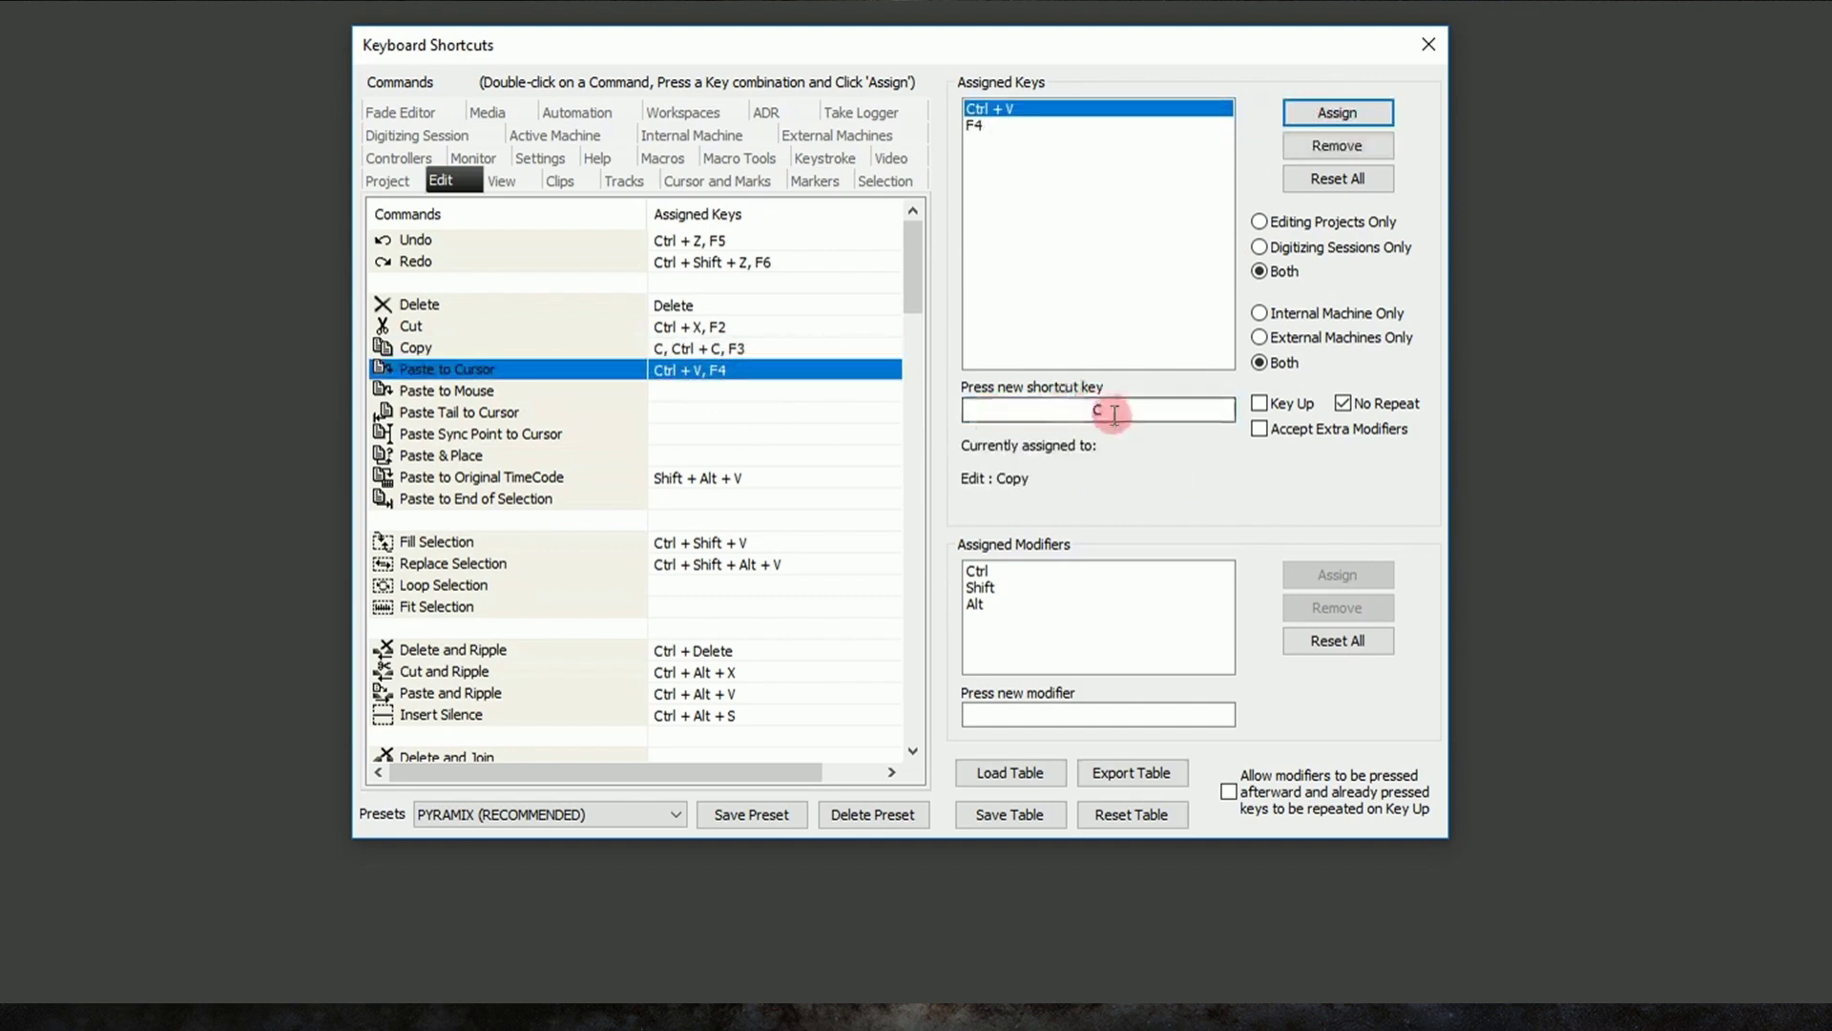
pyautogui.click(1061, 407)
pyautogui.press('v')
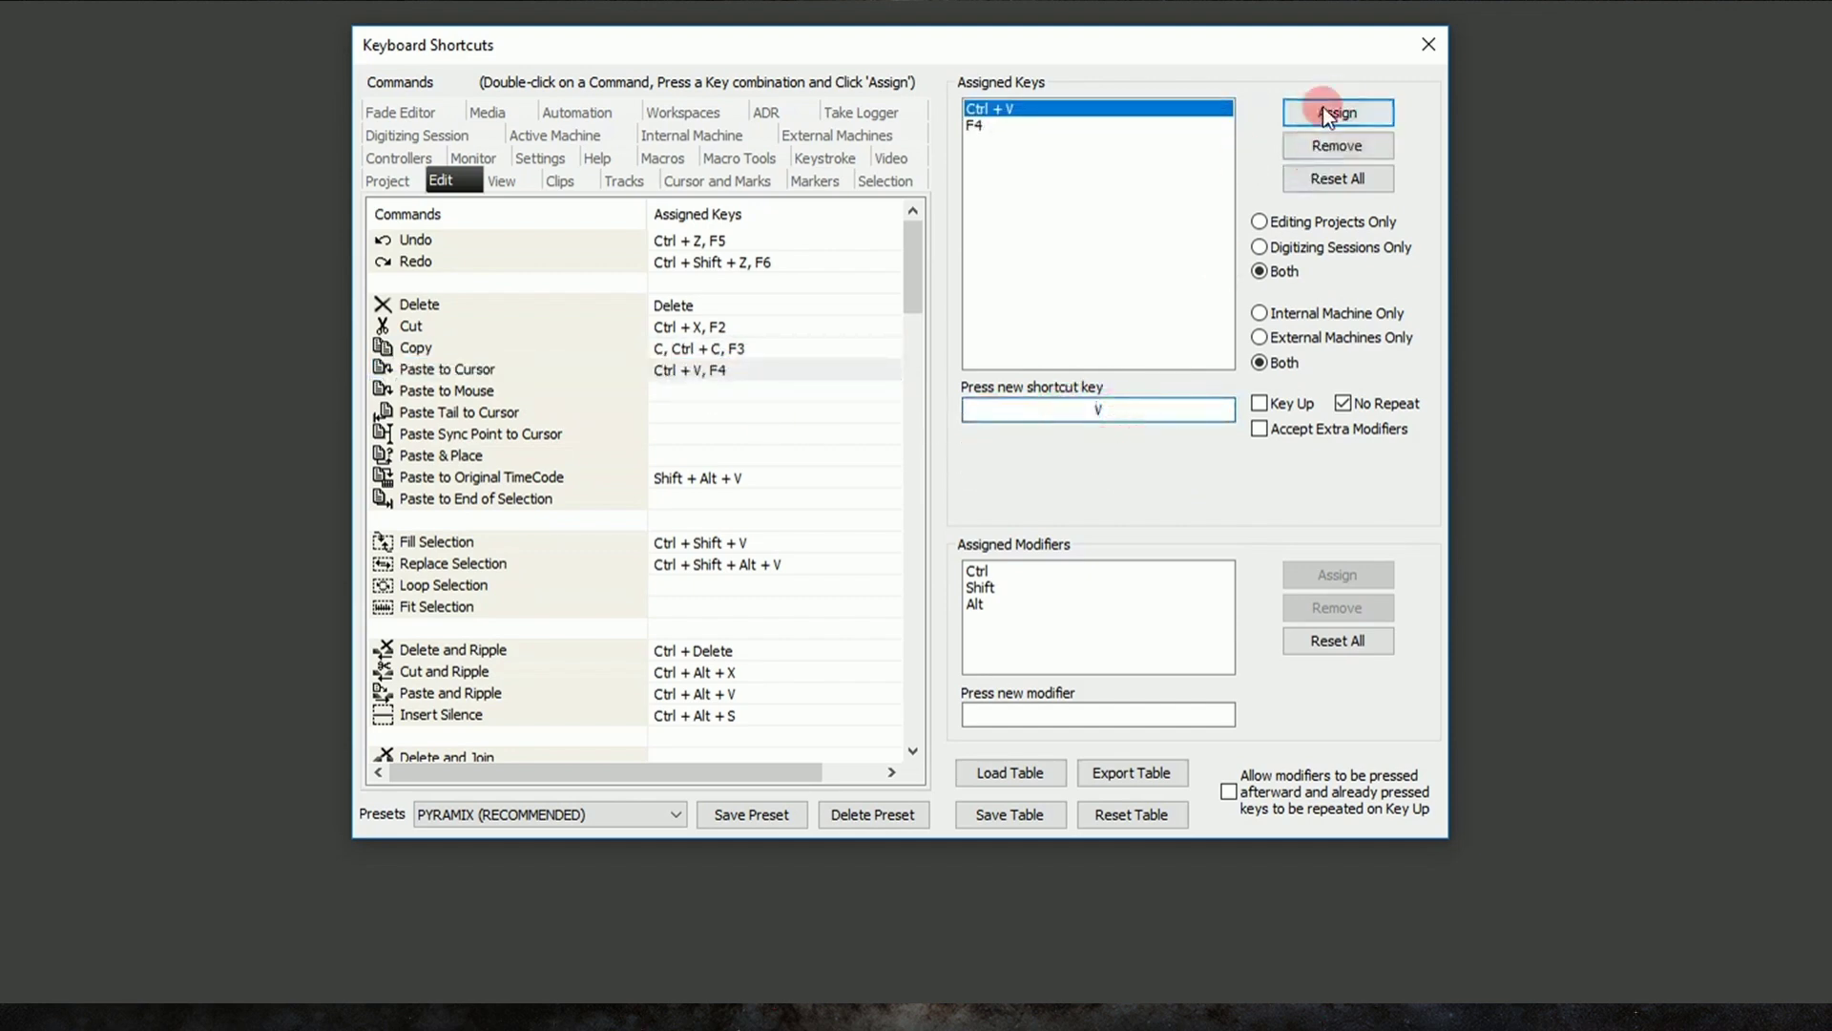
pyautogui.click(1327, 112)
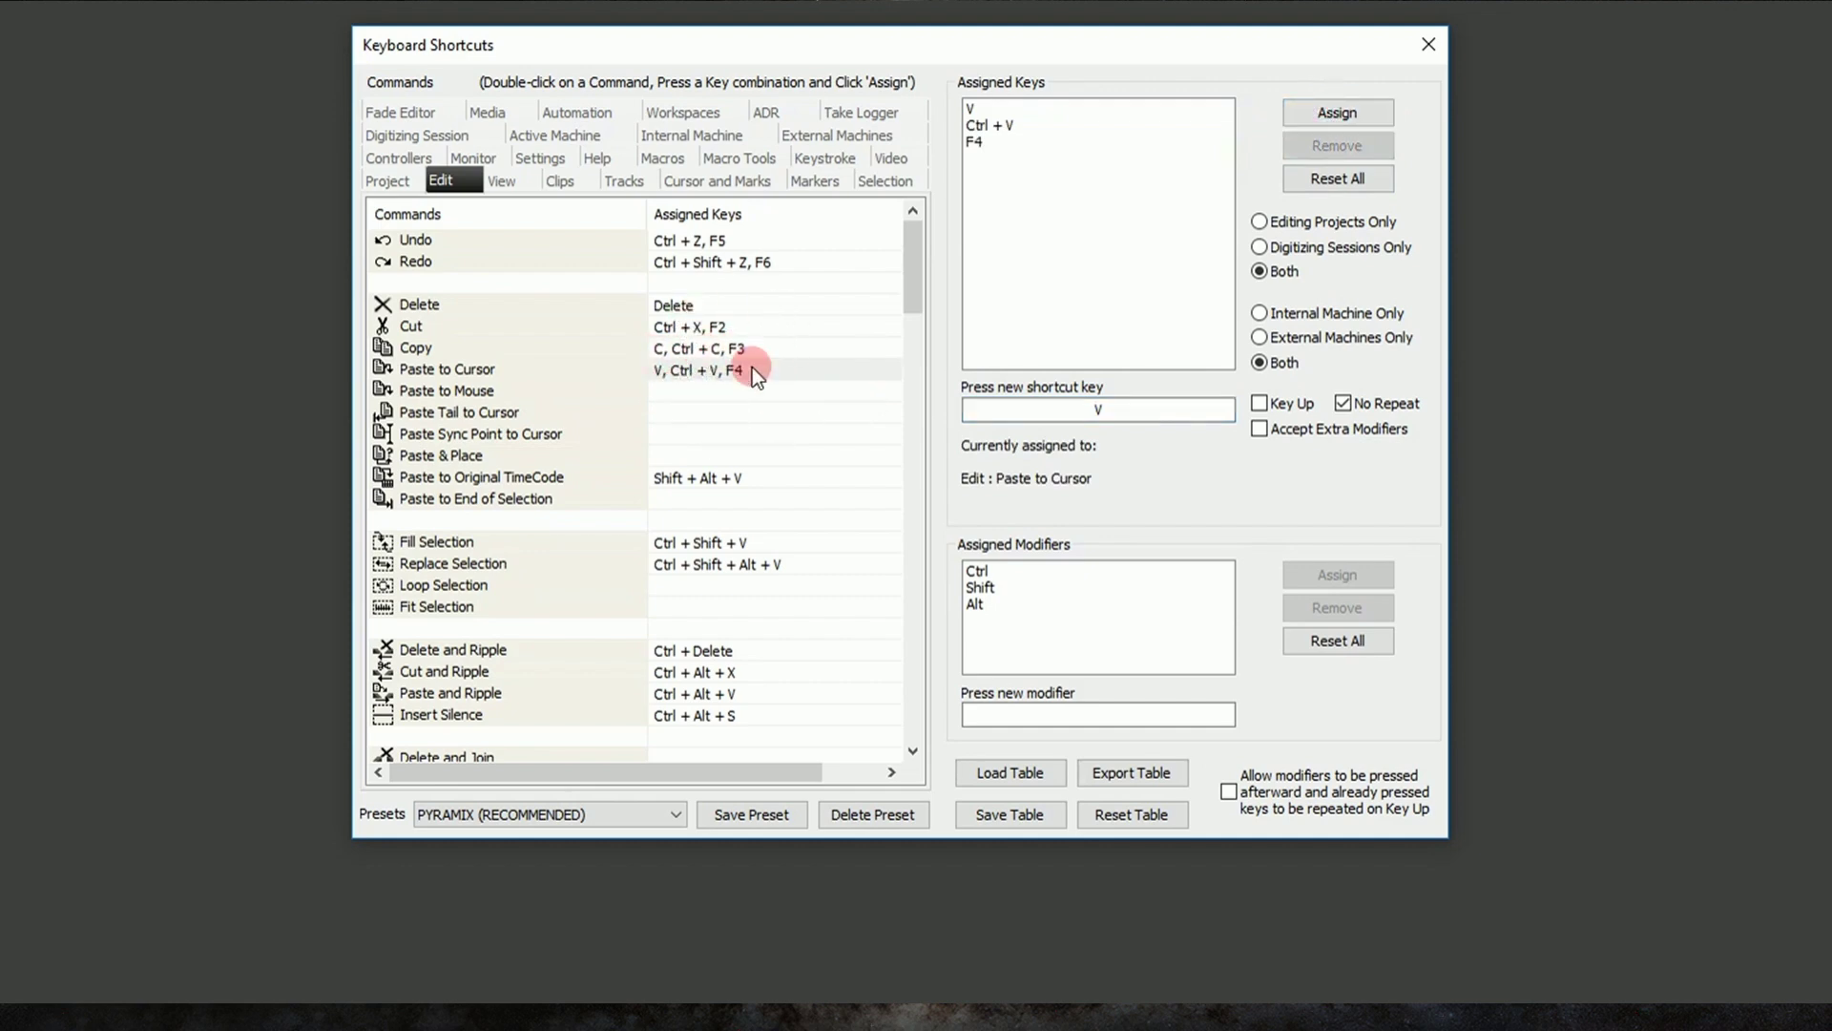
# Try assigning C again, then cancel the conflict prompt to keep Copy's key.
pyautogui.click(1096, 409)
pyautogui.press('c')
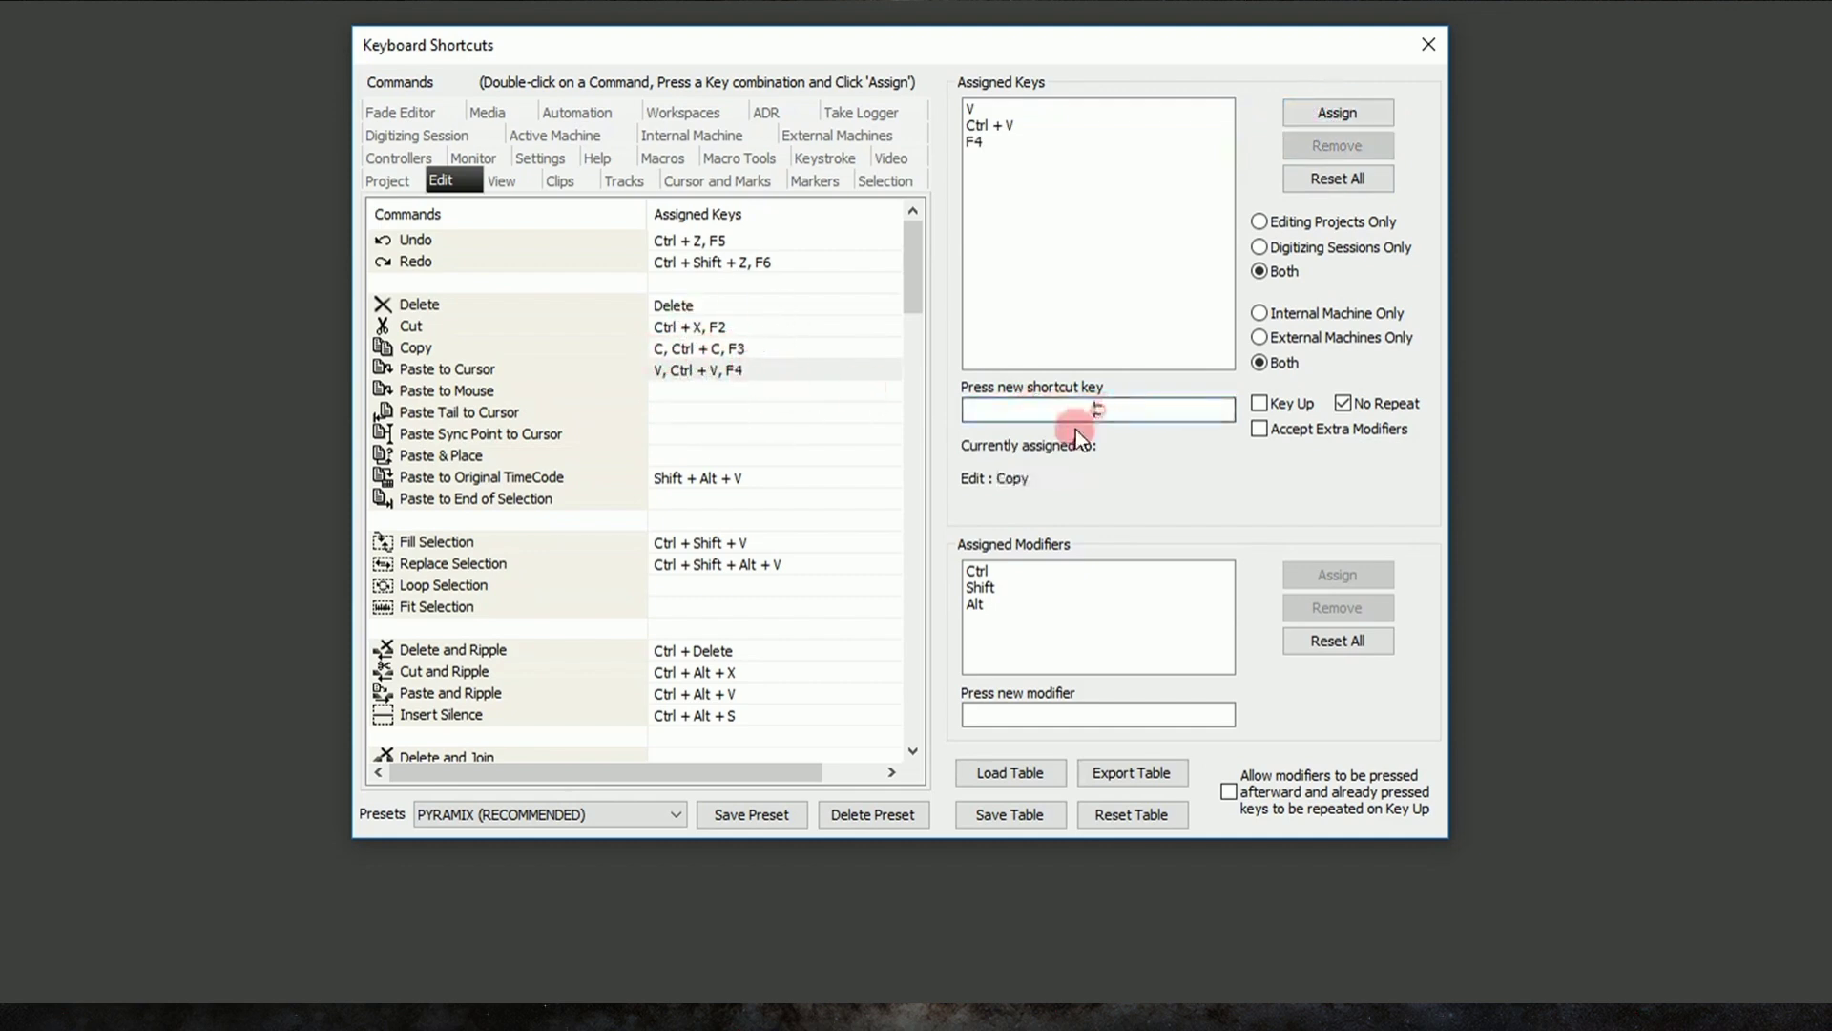
pyautogui.click(1335, 115)
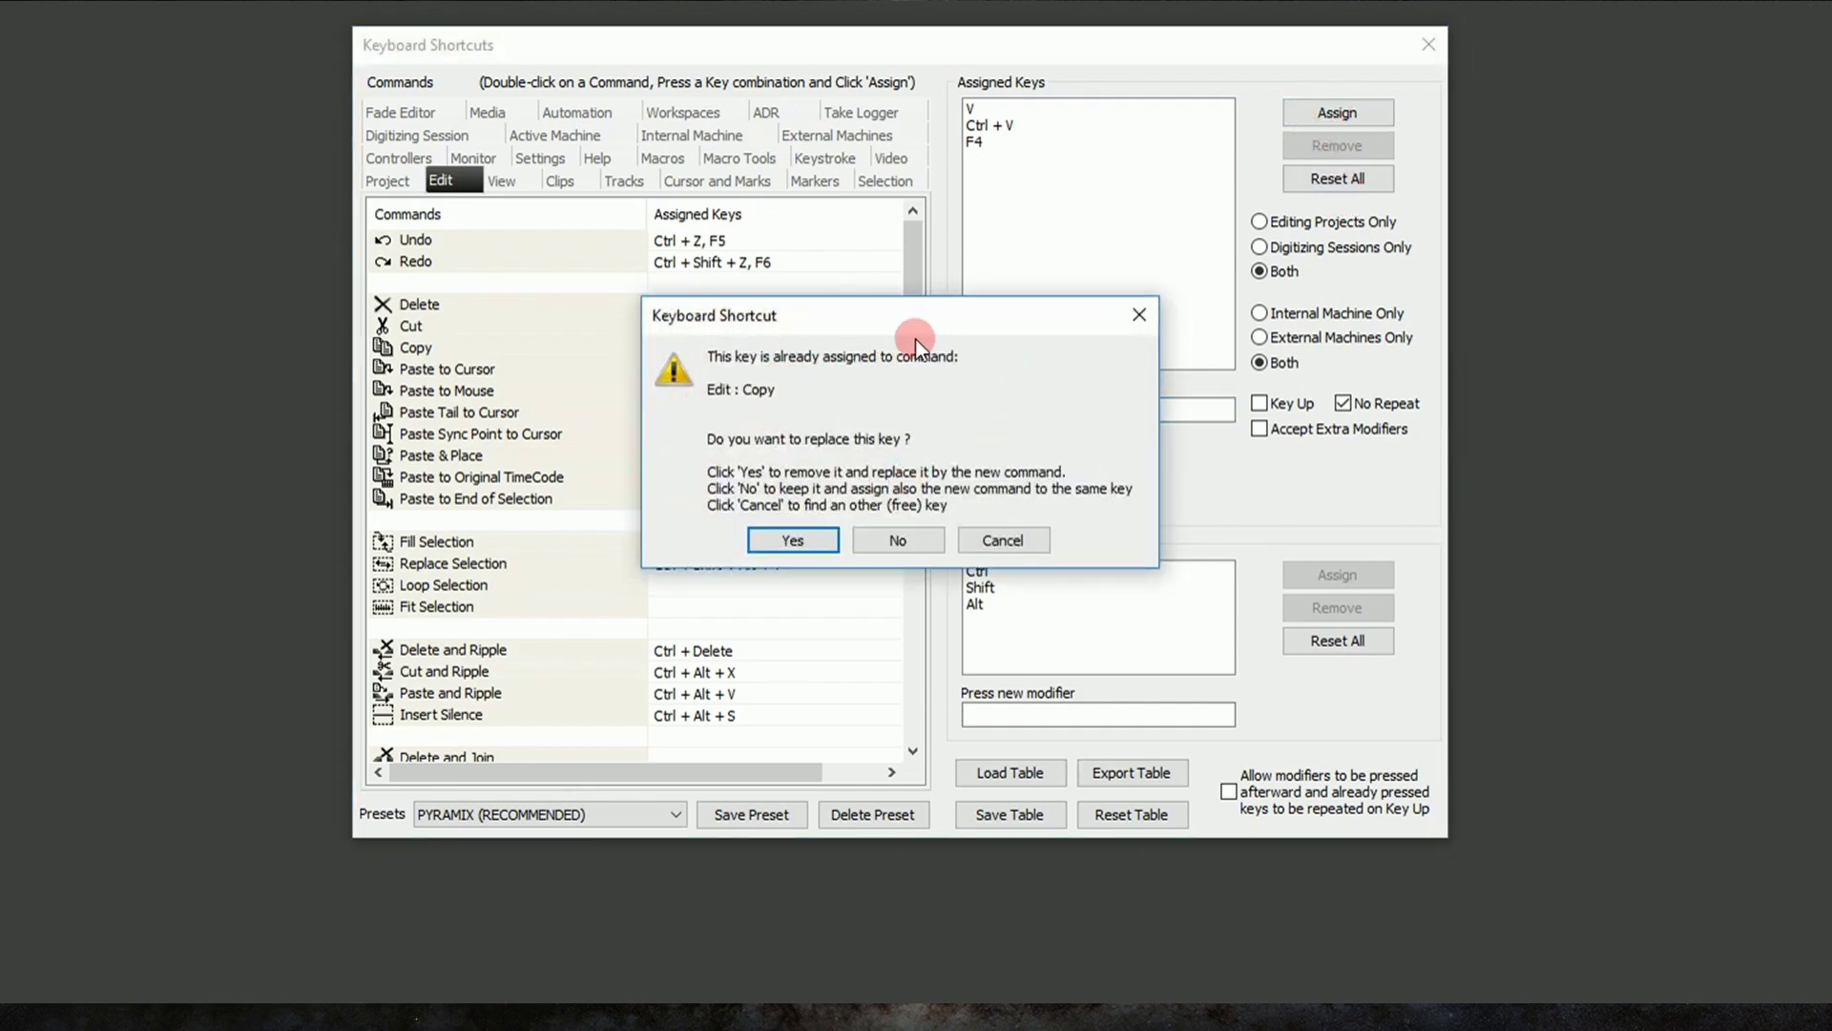
pyautogui.click(1006, 546)
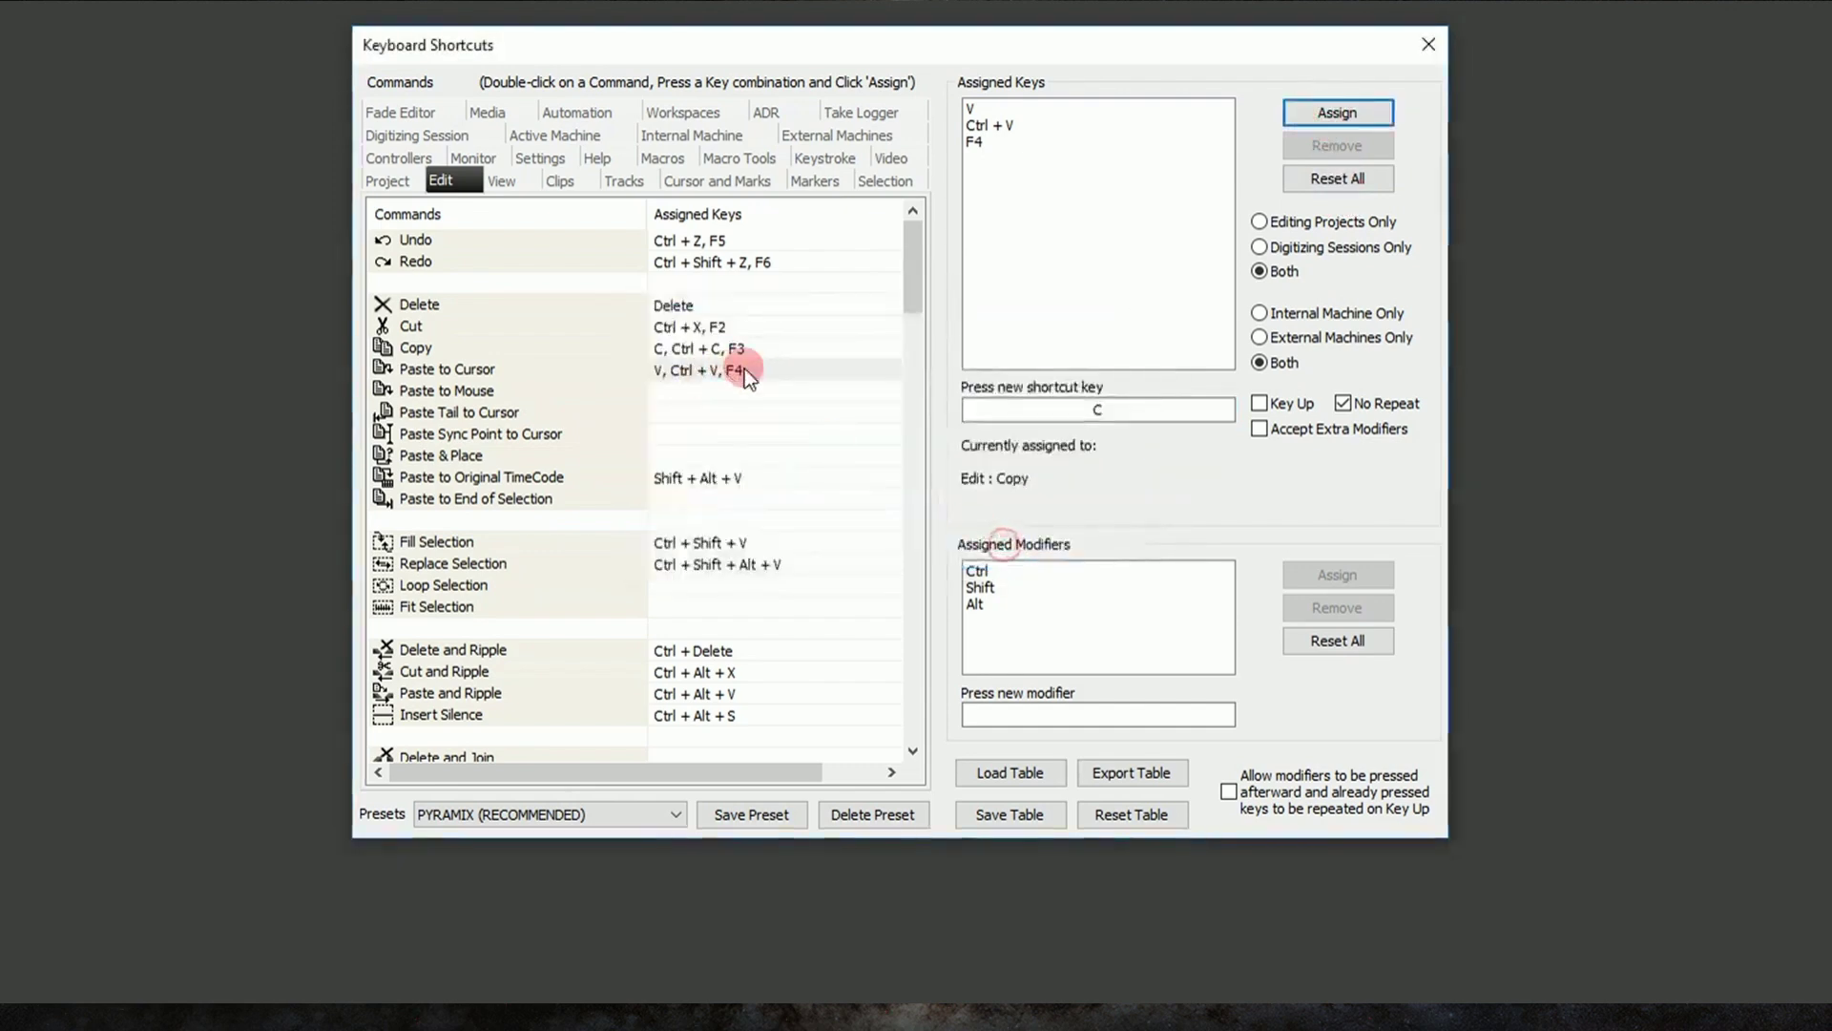
pyautogui.click(799, 500)
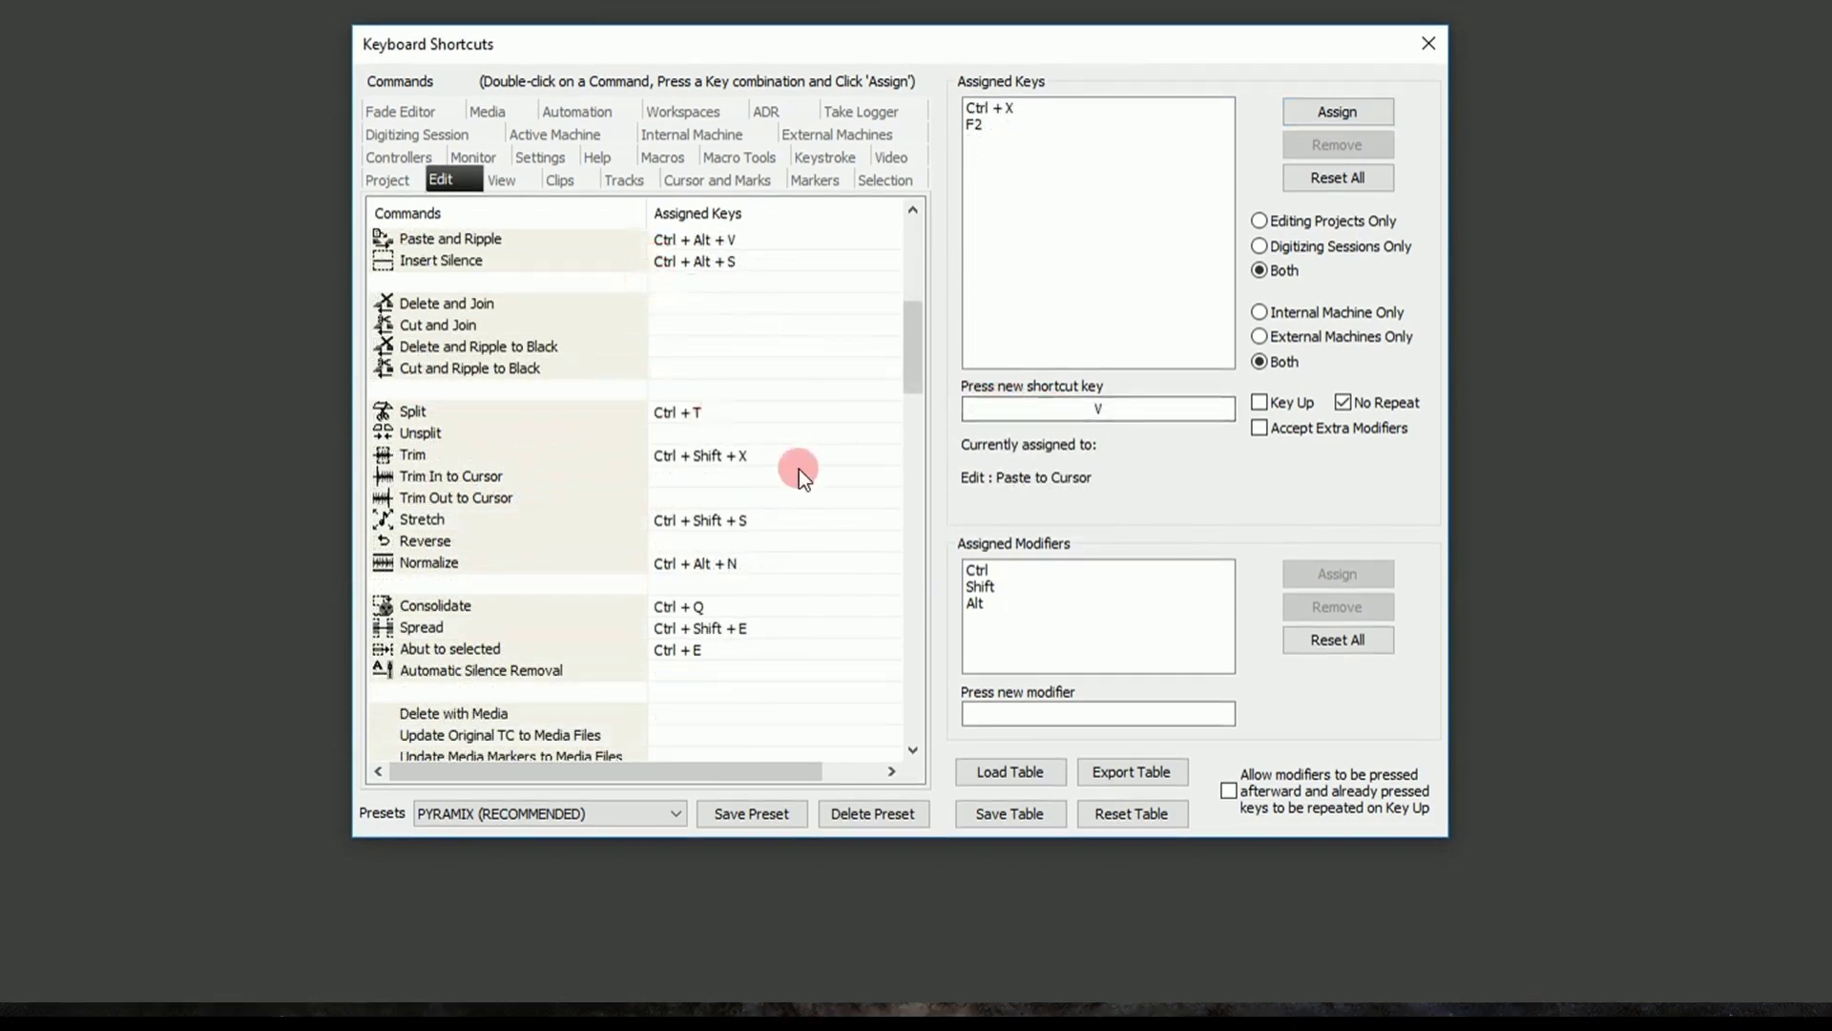
# Add B as a shortcut for the Split command.
pyautogui.doubleClick(702, 416)
pyautogui.click(1093, 410)
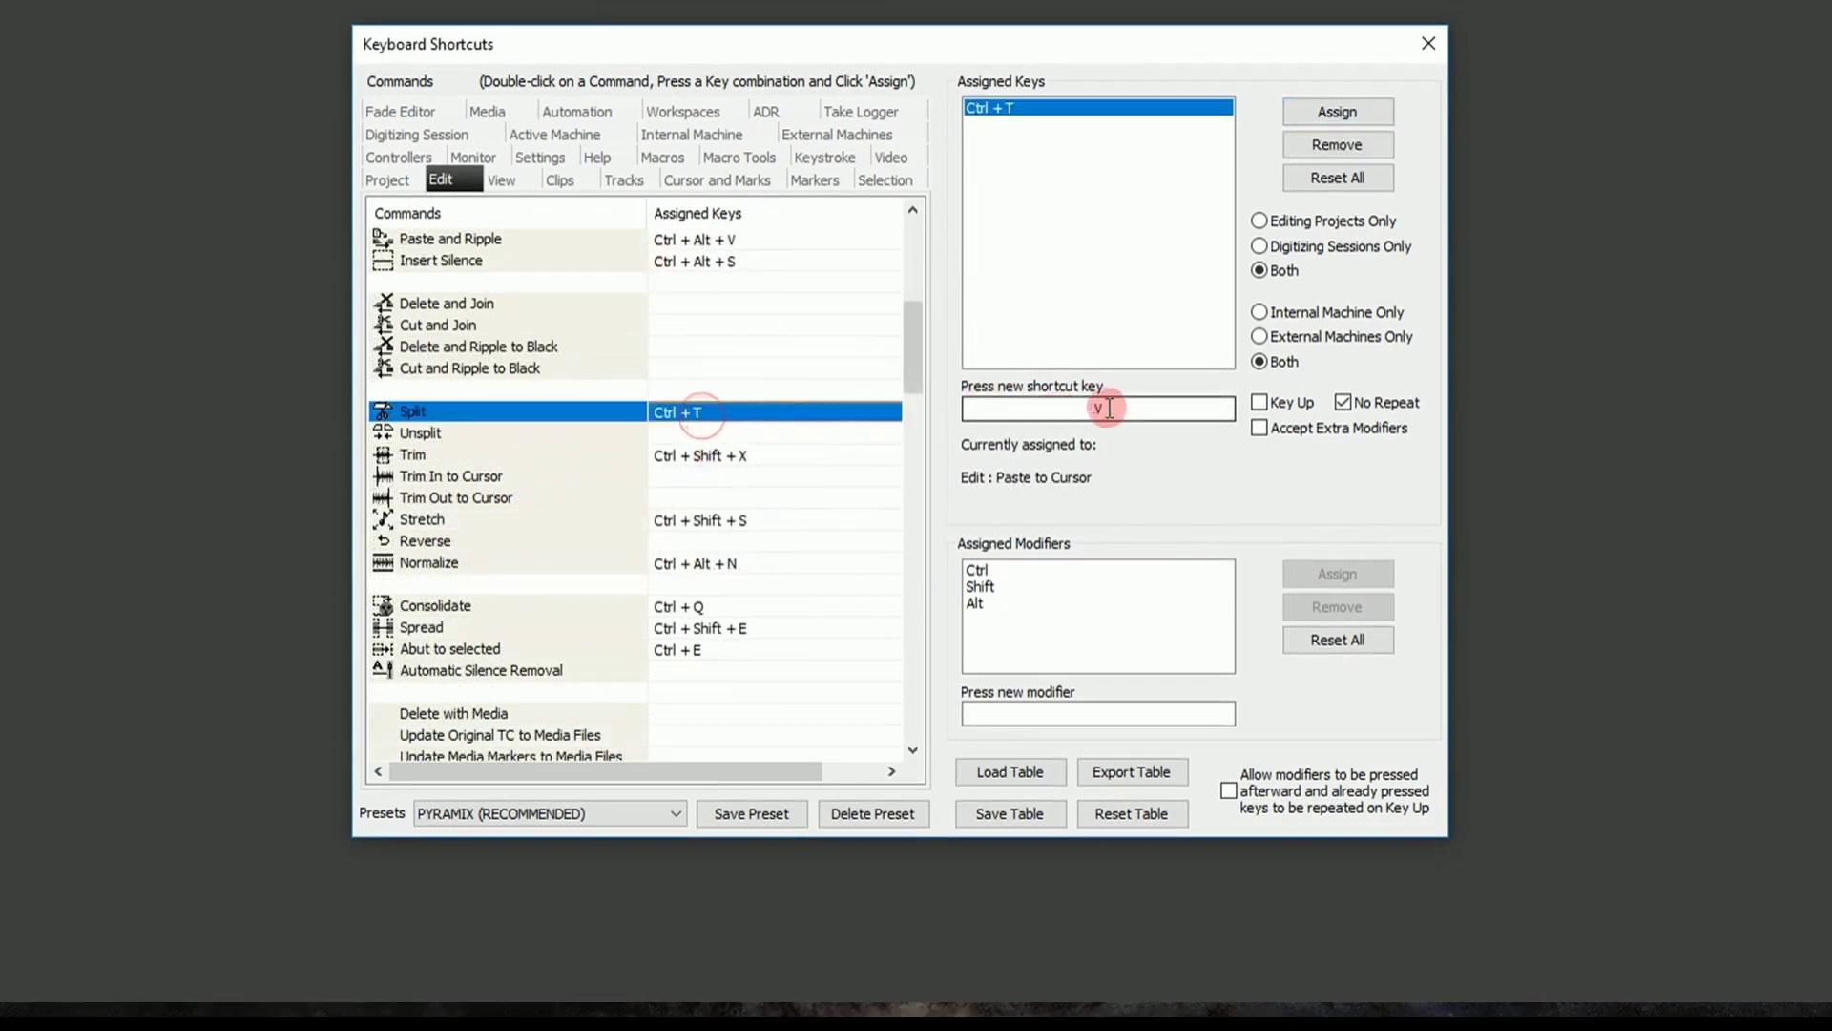
pyautogui.press('b')
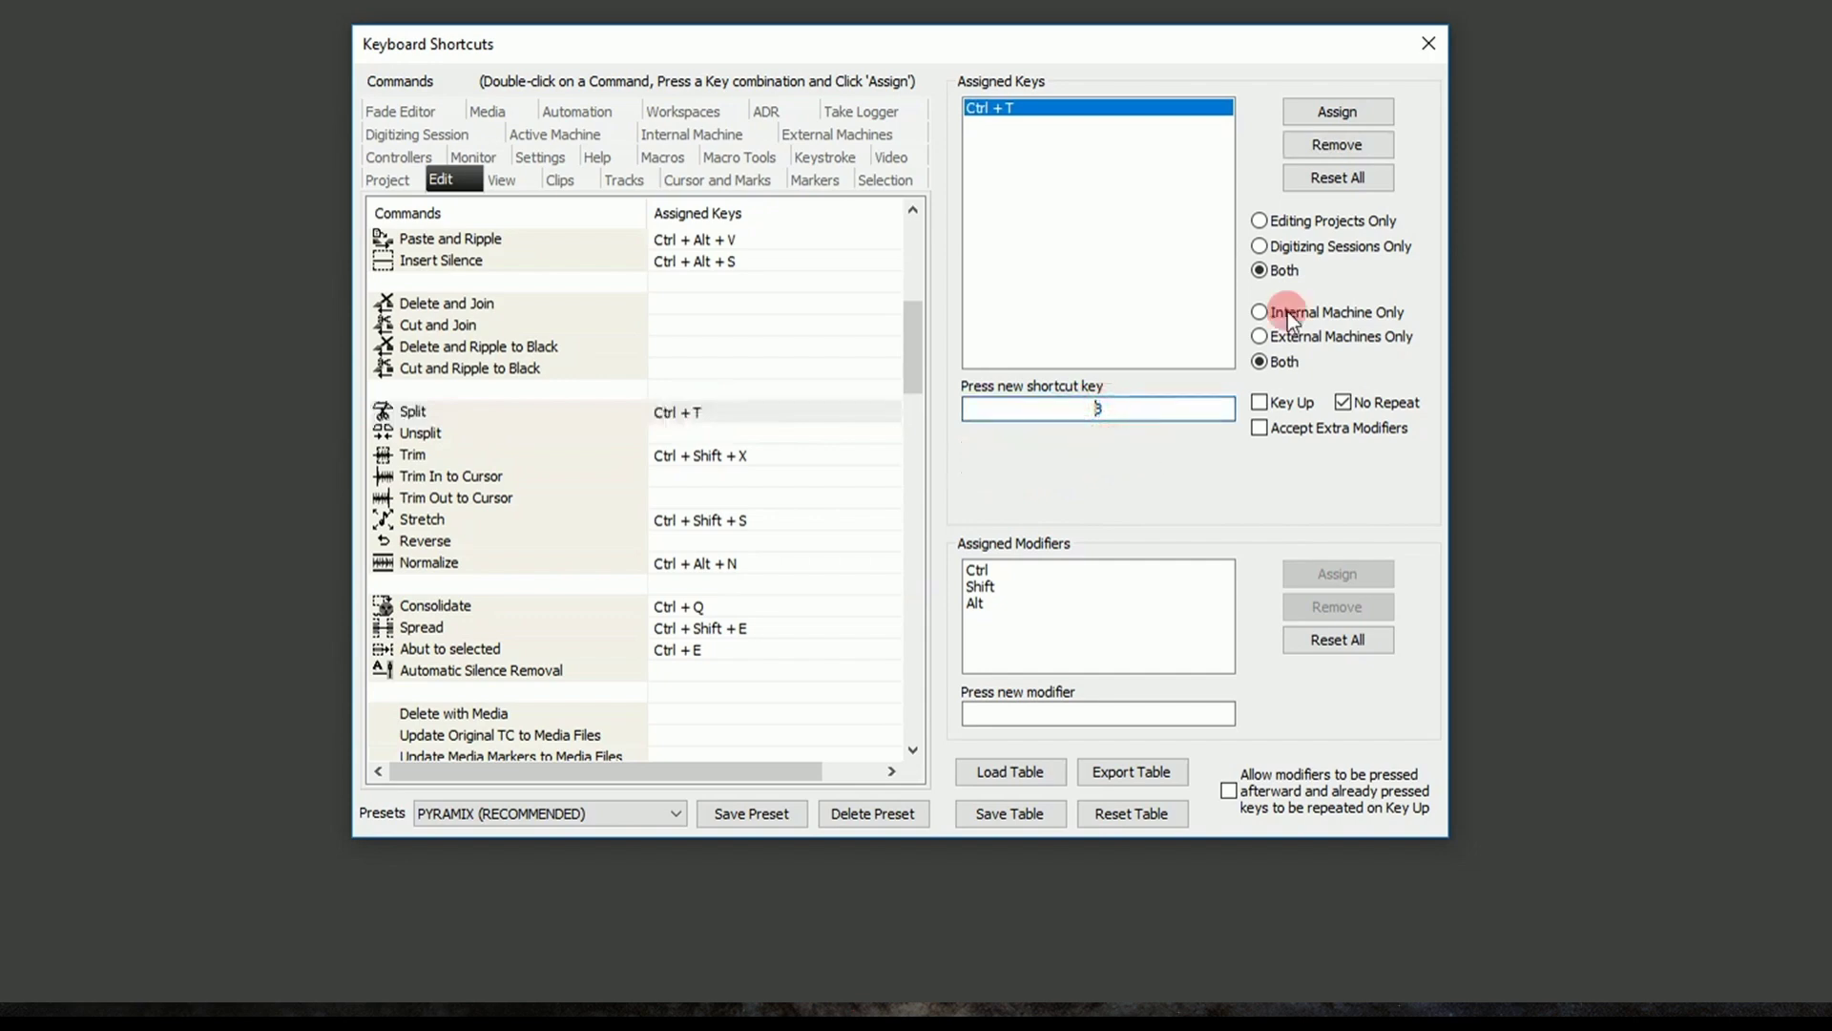
pyautogui.click(1347, 109)
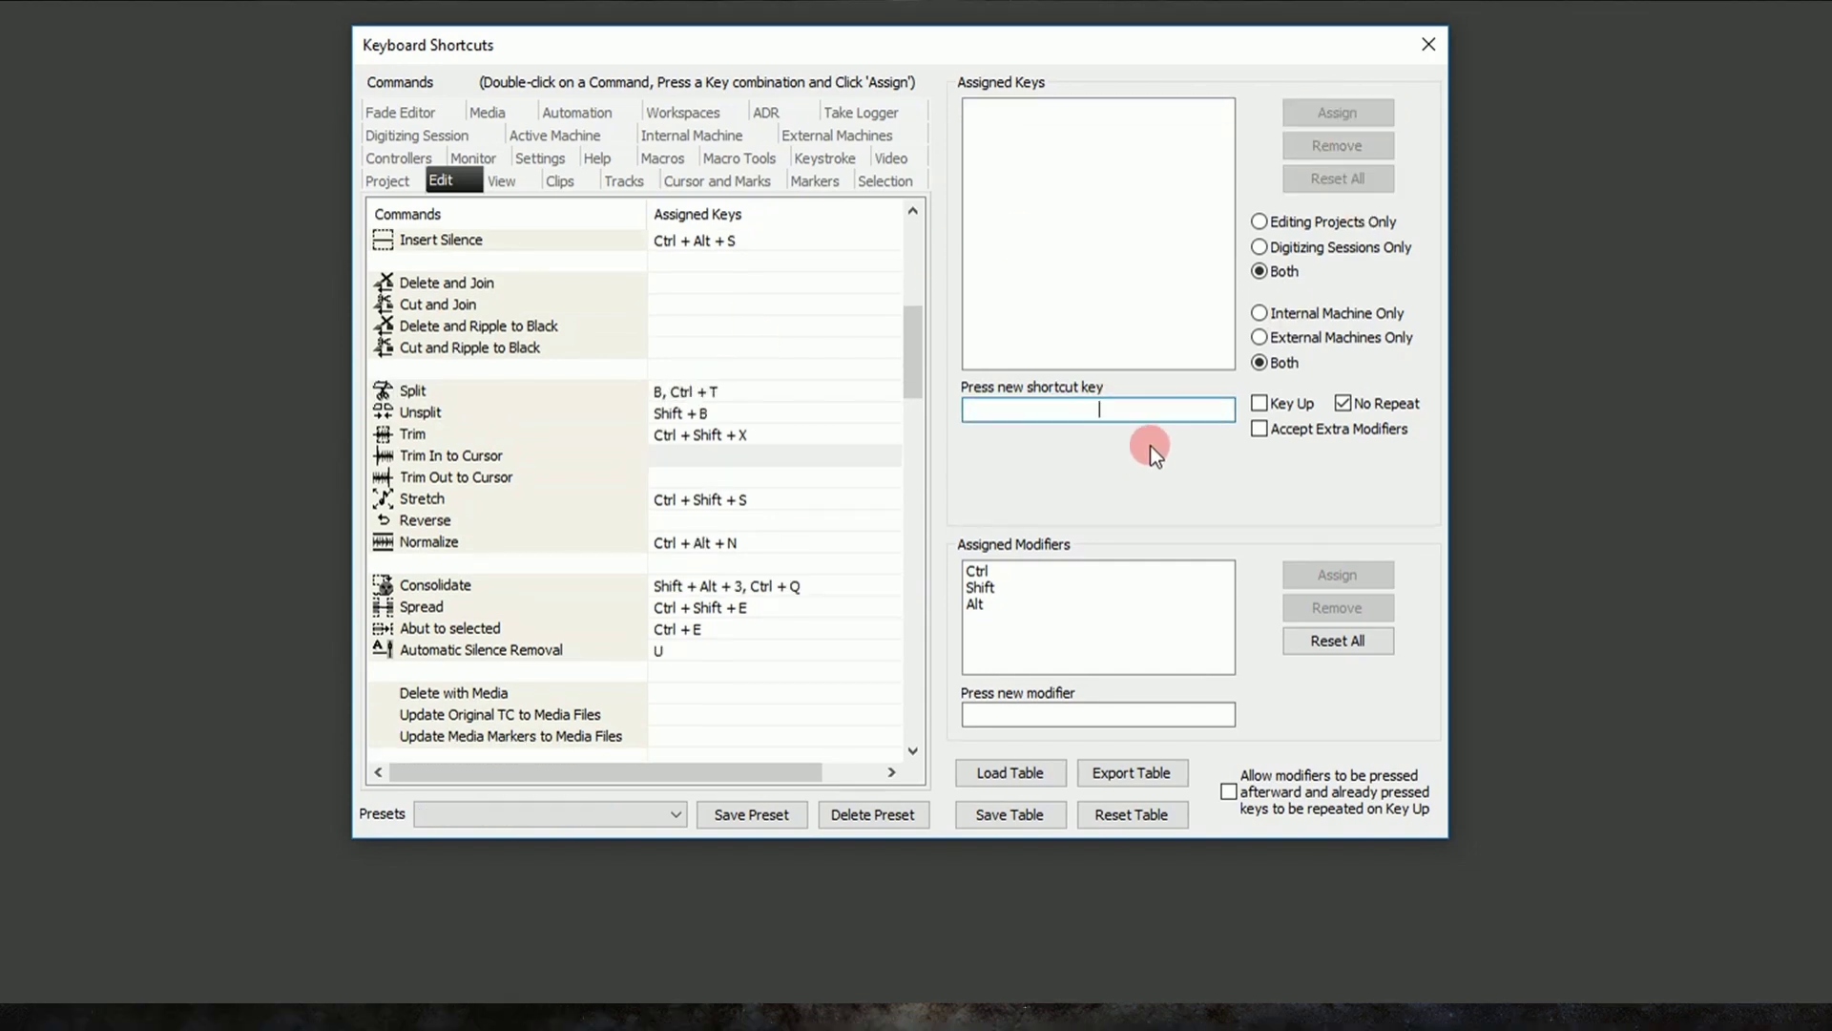
# Assign A to Trim In to Cursor and S to Trim Out to Cursor.
pyautogui.press('a')
pyautogui.click(1336, 112)
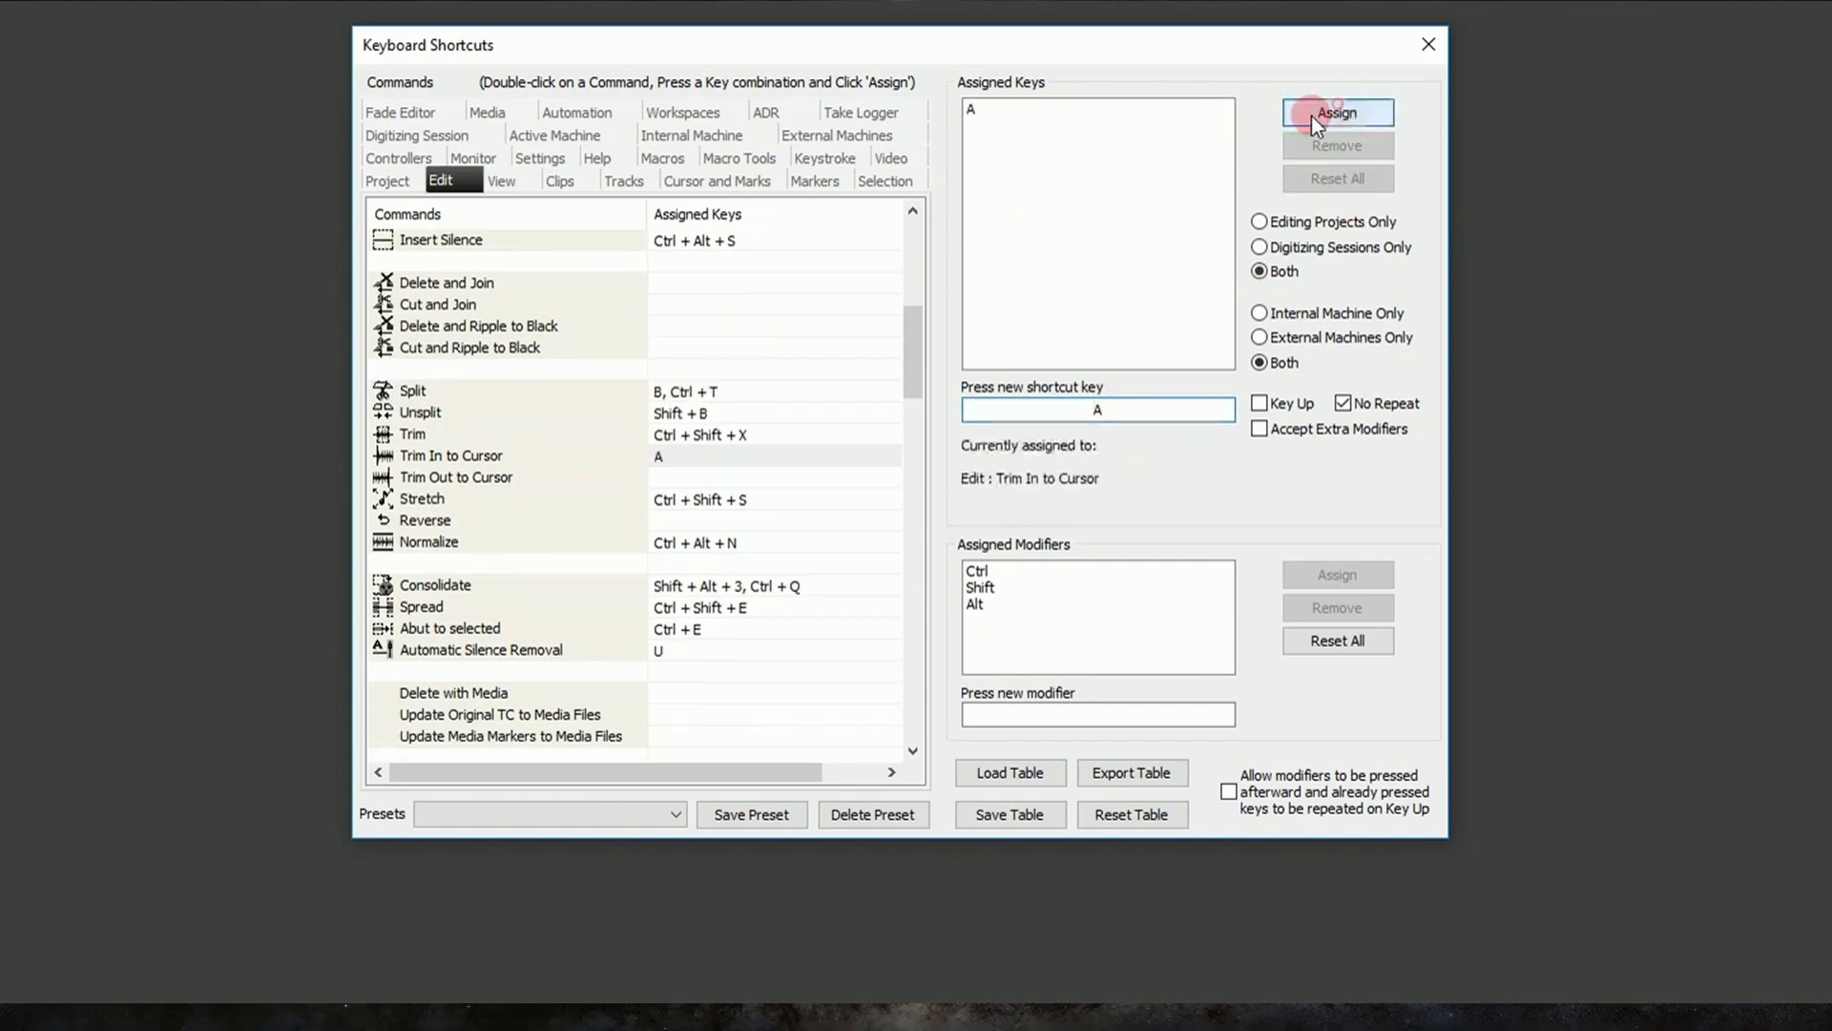
pyautogui.click(685, 466)
pyautogui.click(683, 477)
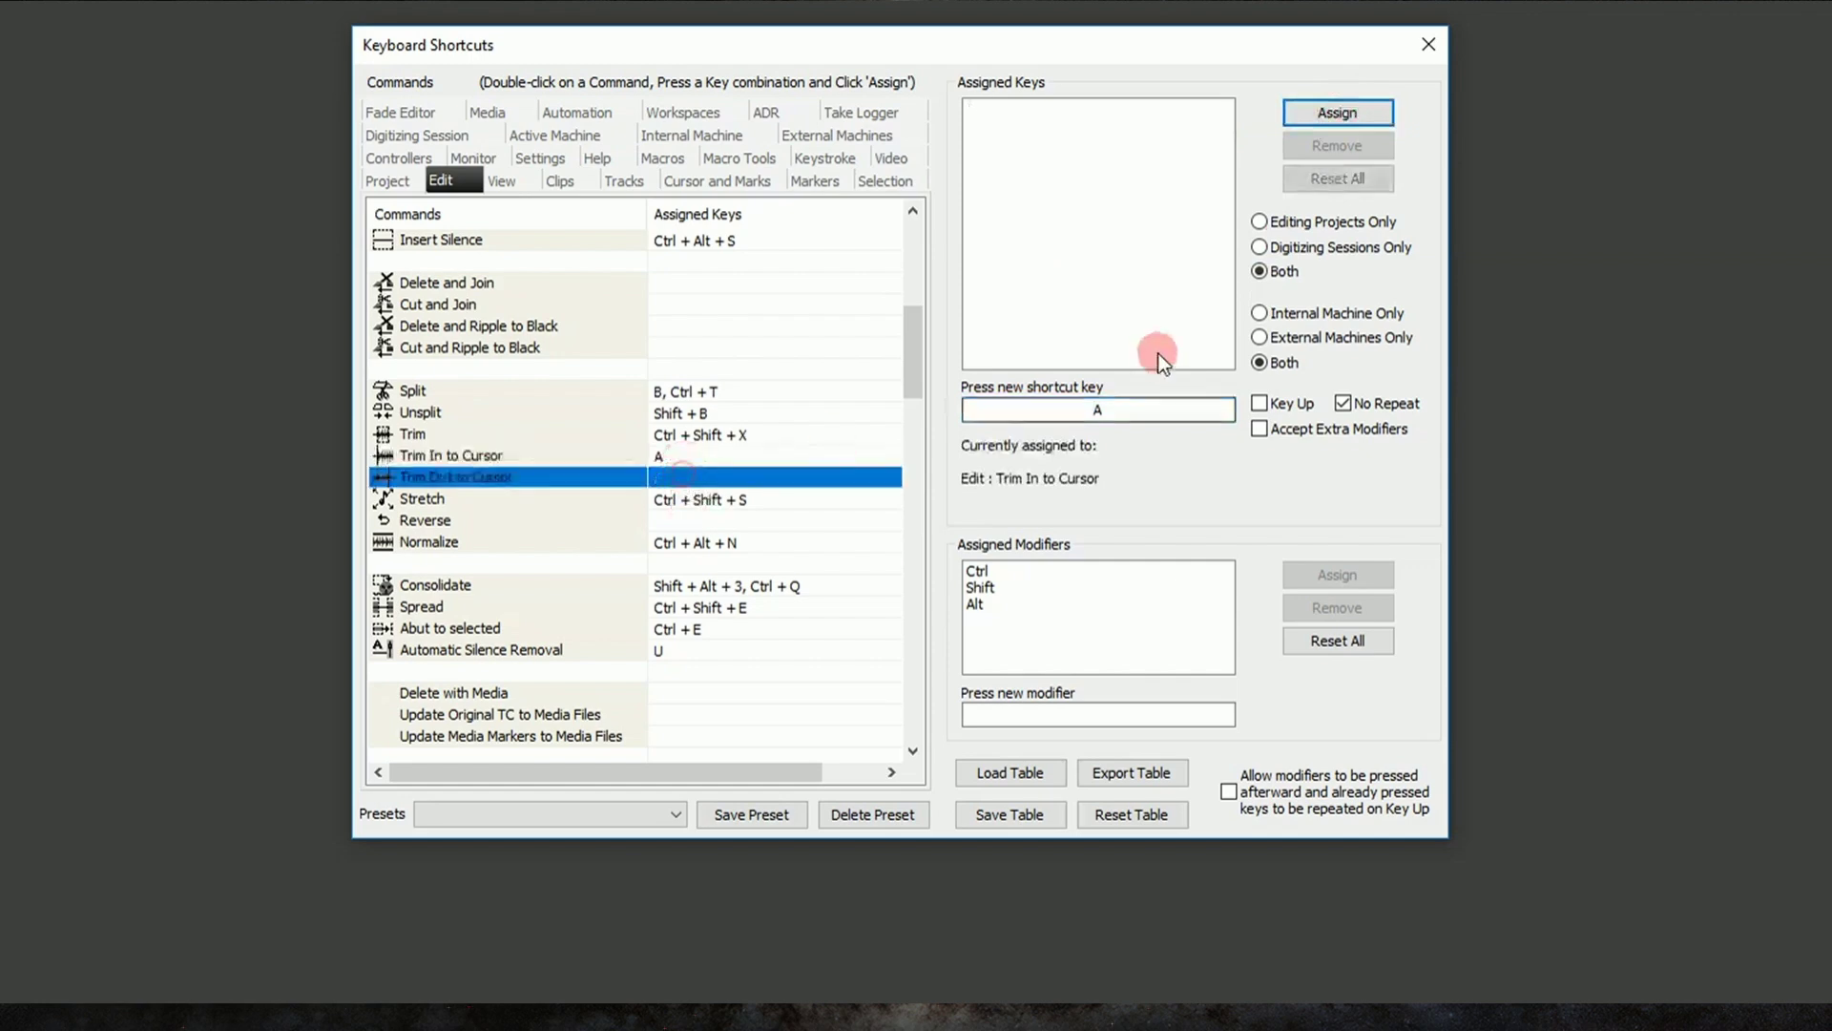
pyautogui.press('s')
pyautogui.click(1323, 113)
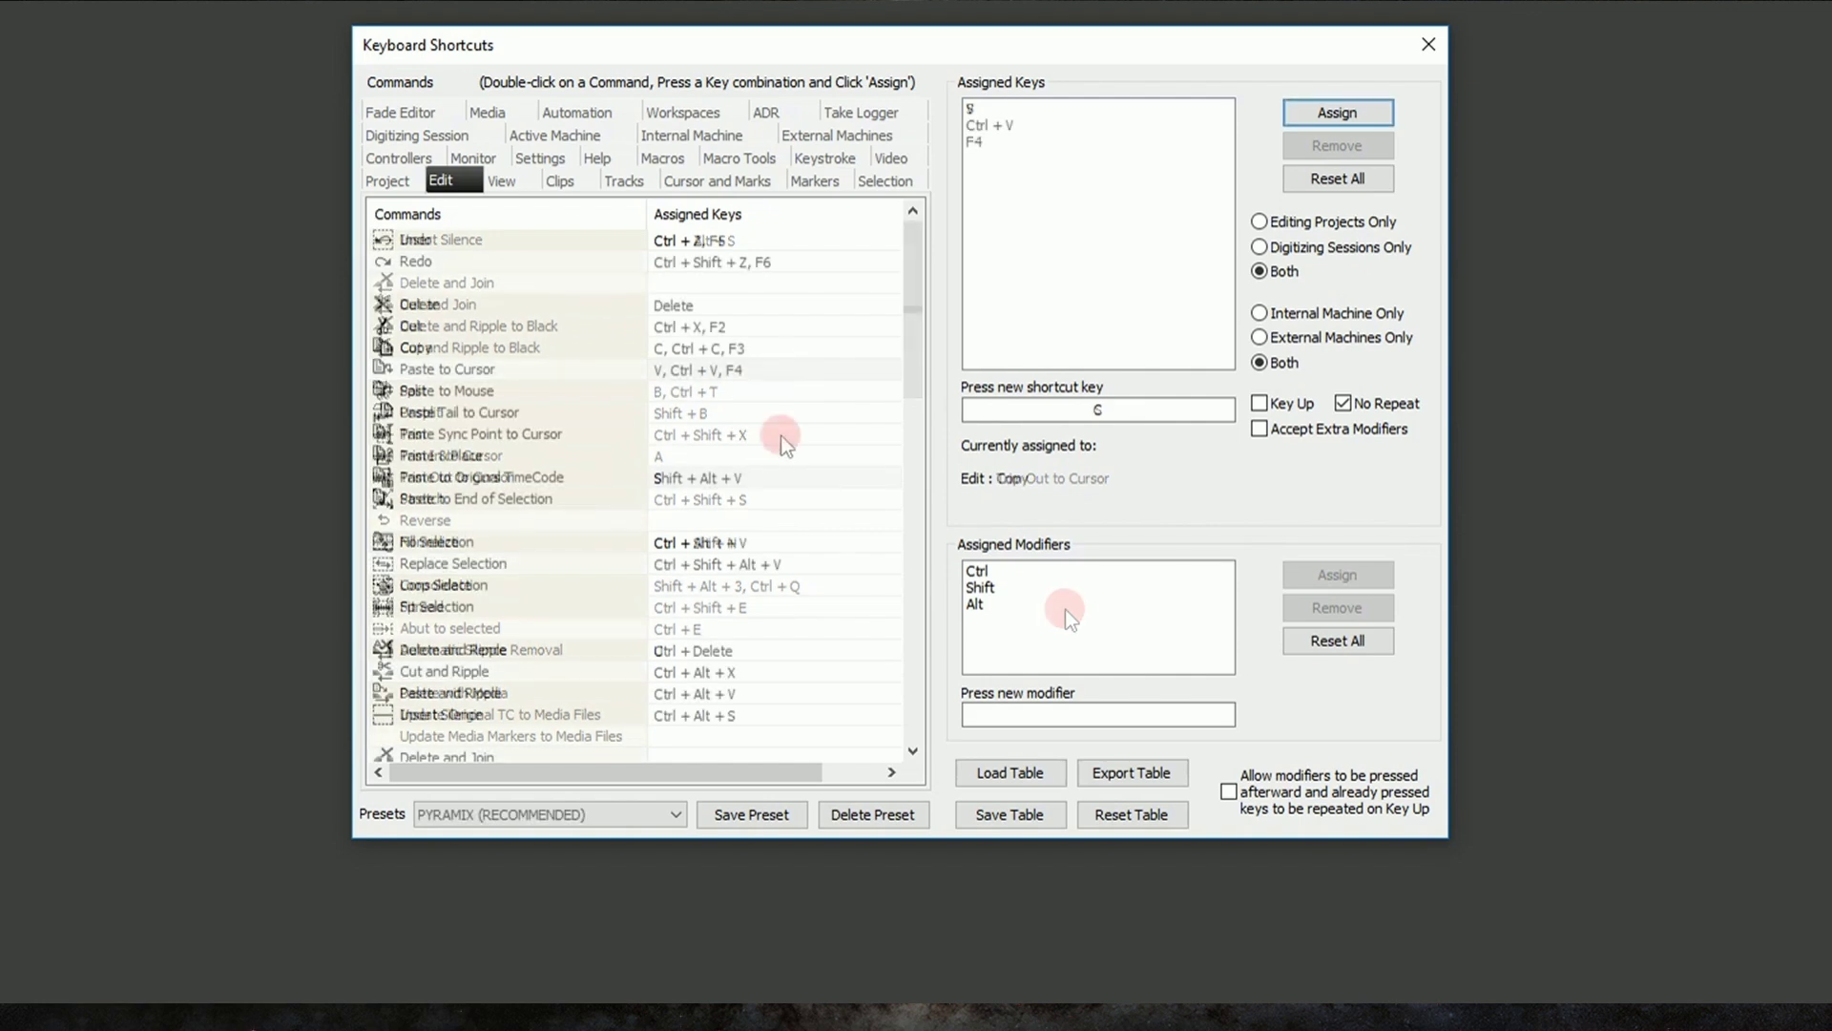
# Load the custom PT Hybrid shortcut preset and close the Keyboard Shortcuts editor.
pyautogui.click(1105, 394)
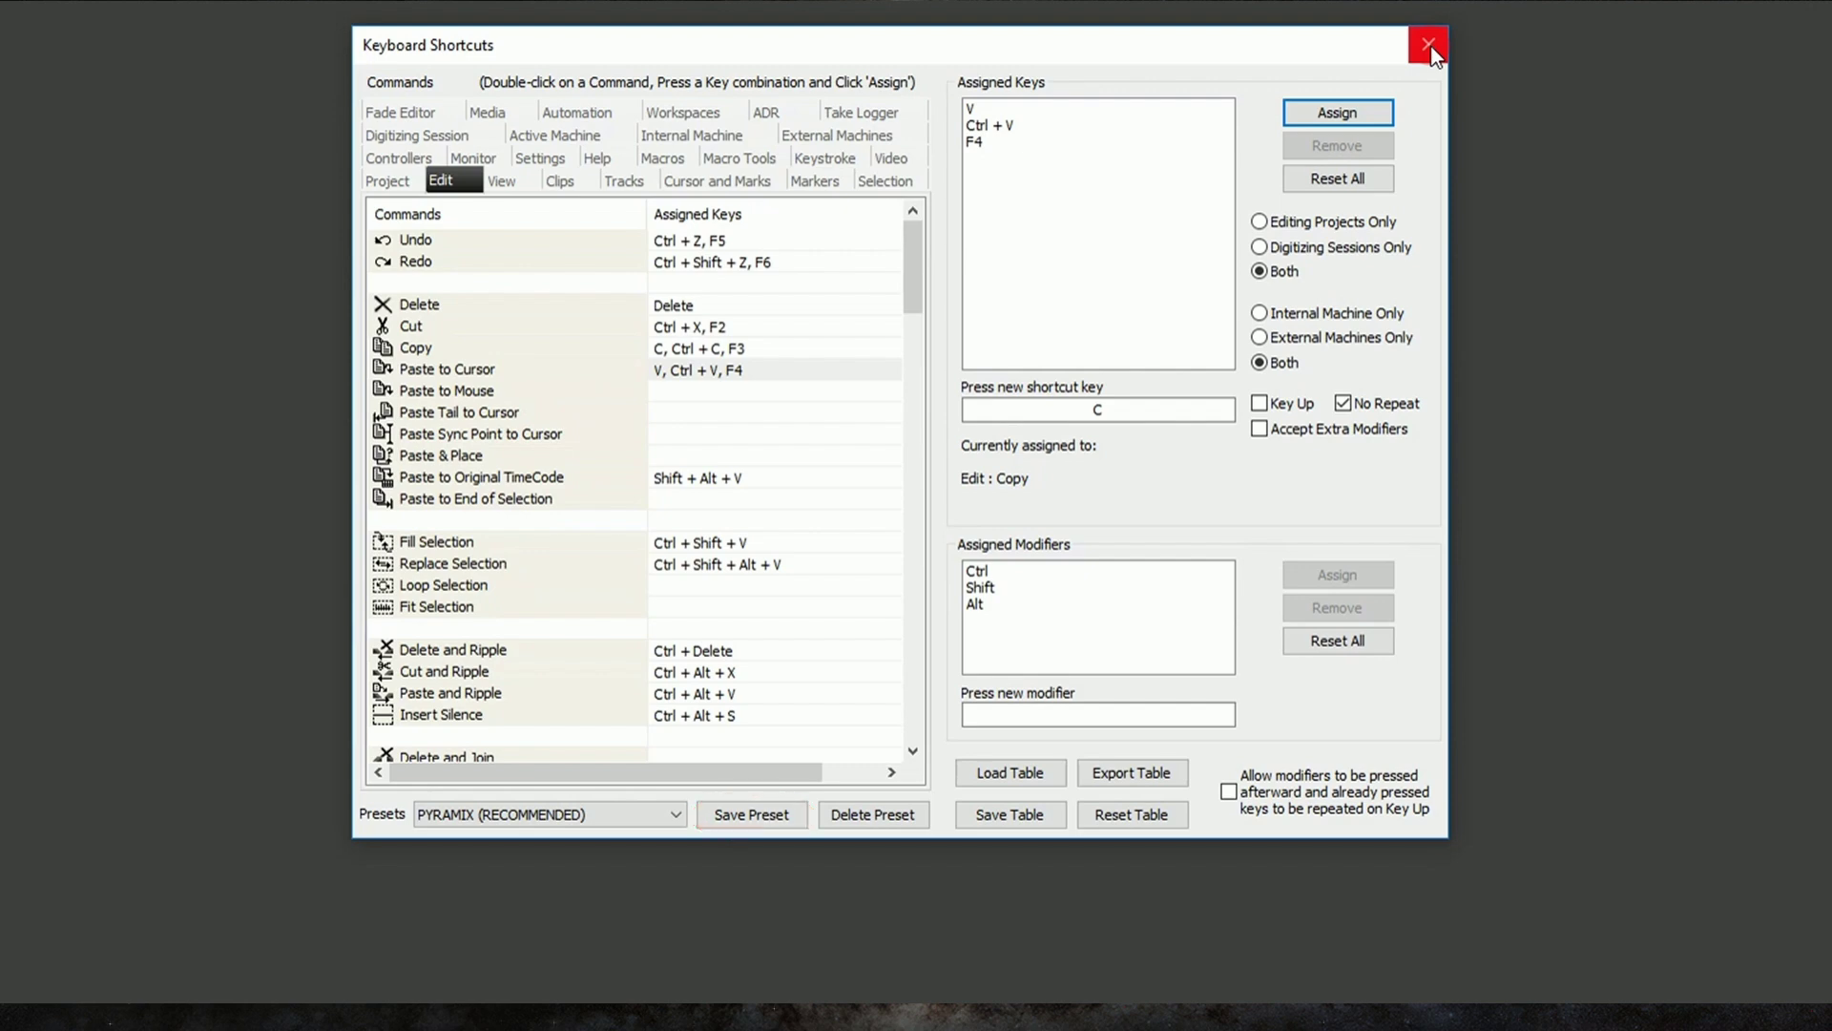
pyautogui.click(682, 812)
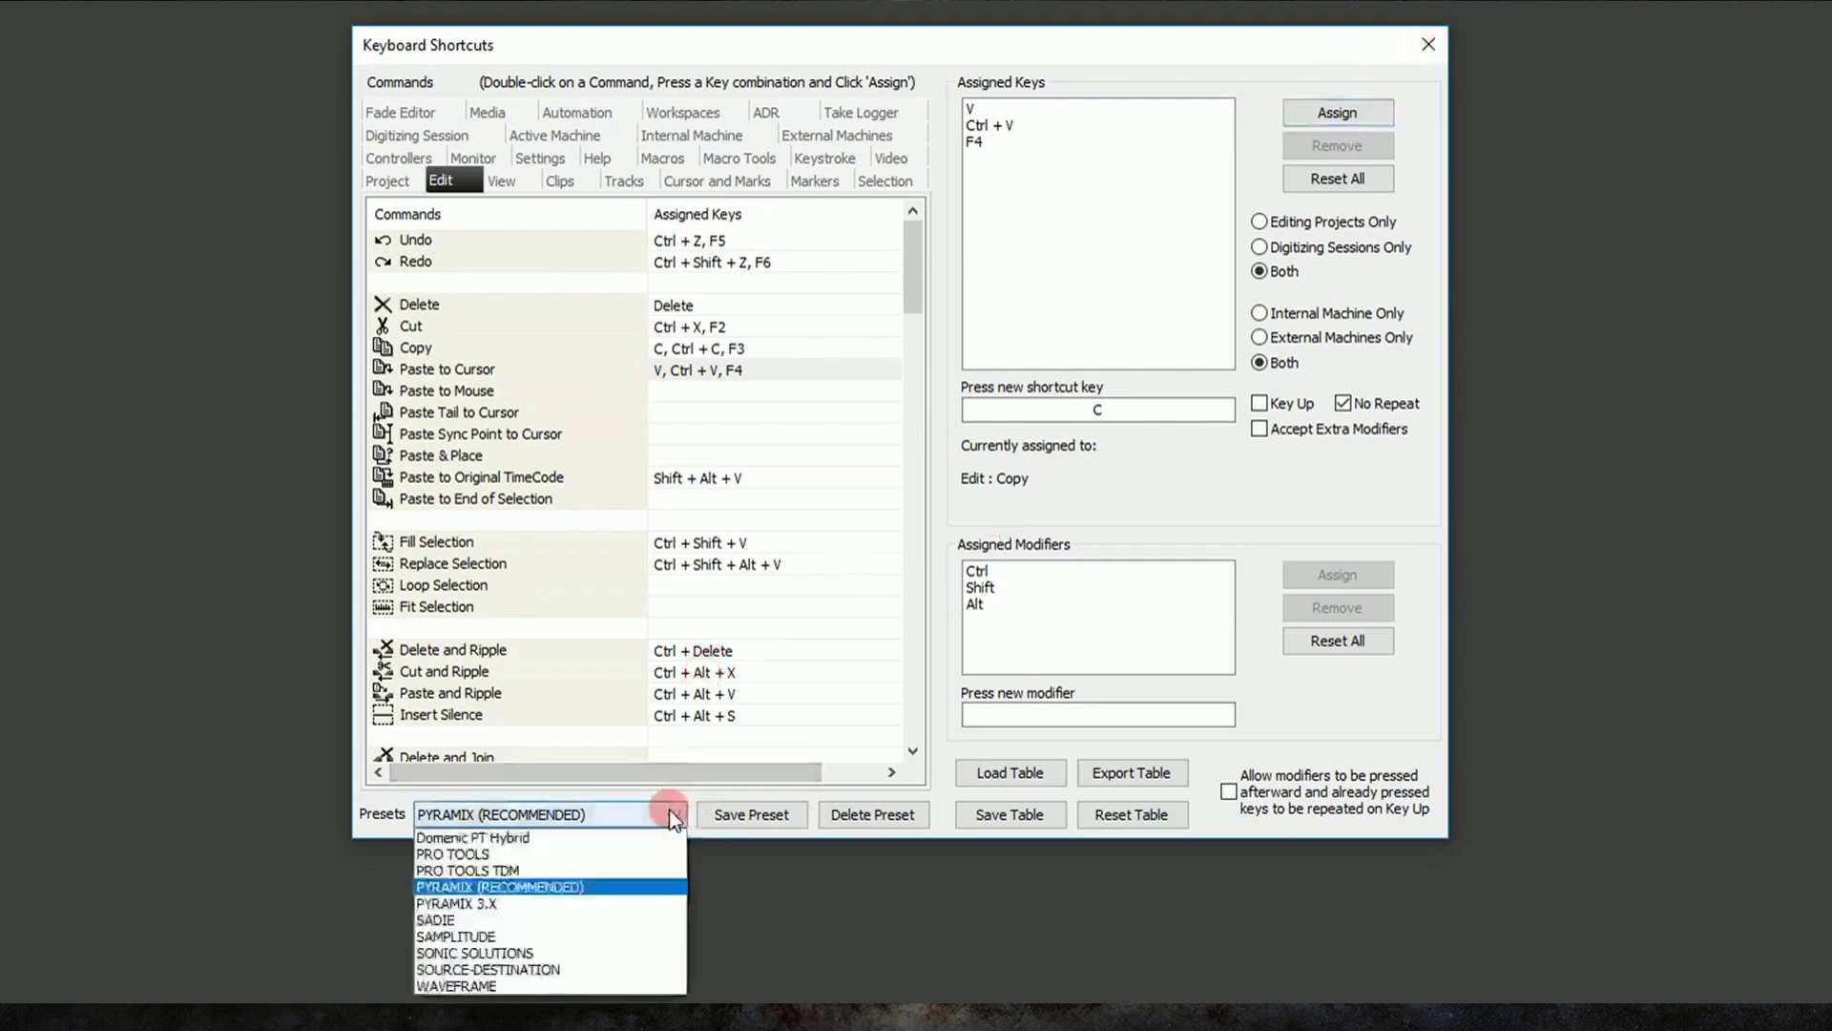
pyautogui.click(615, 837)
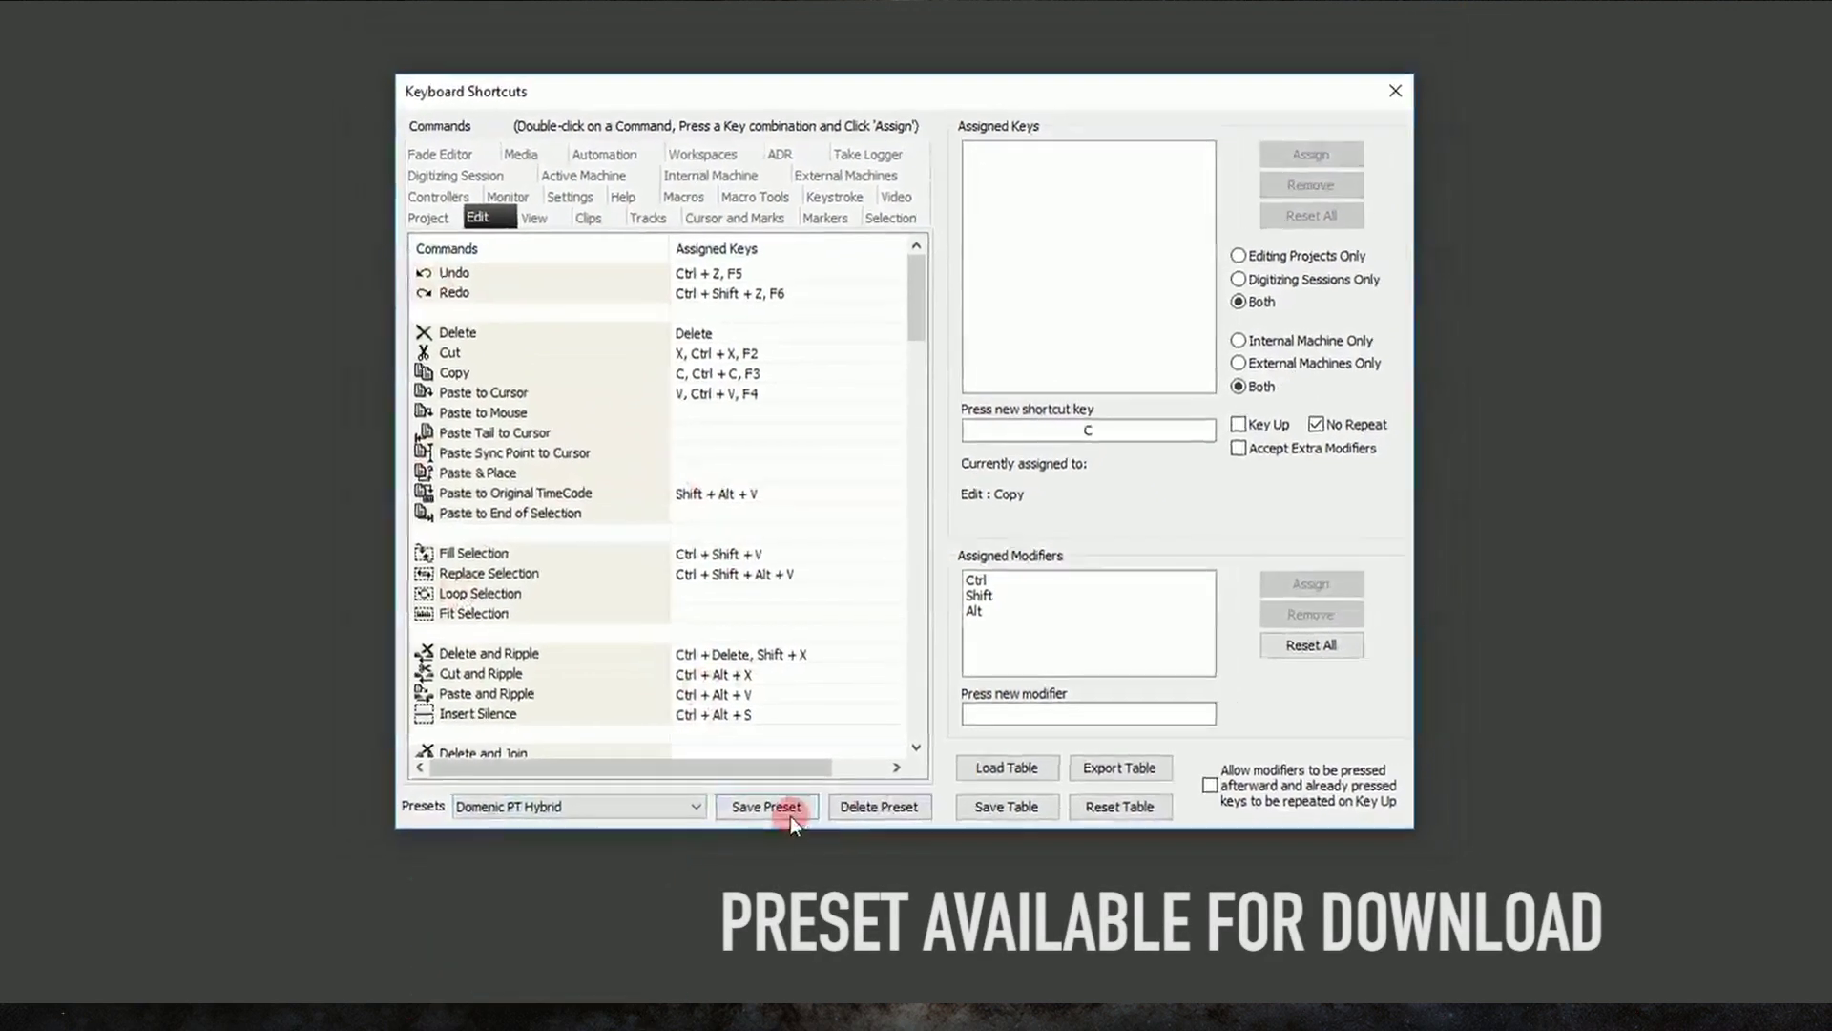
pyautogui.click(1395, 91)
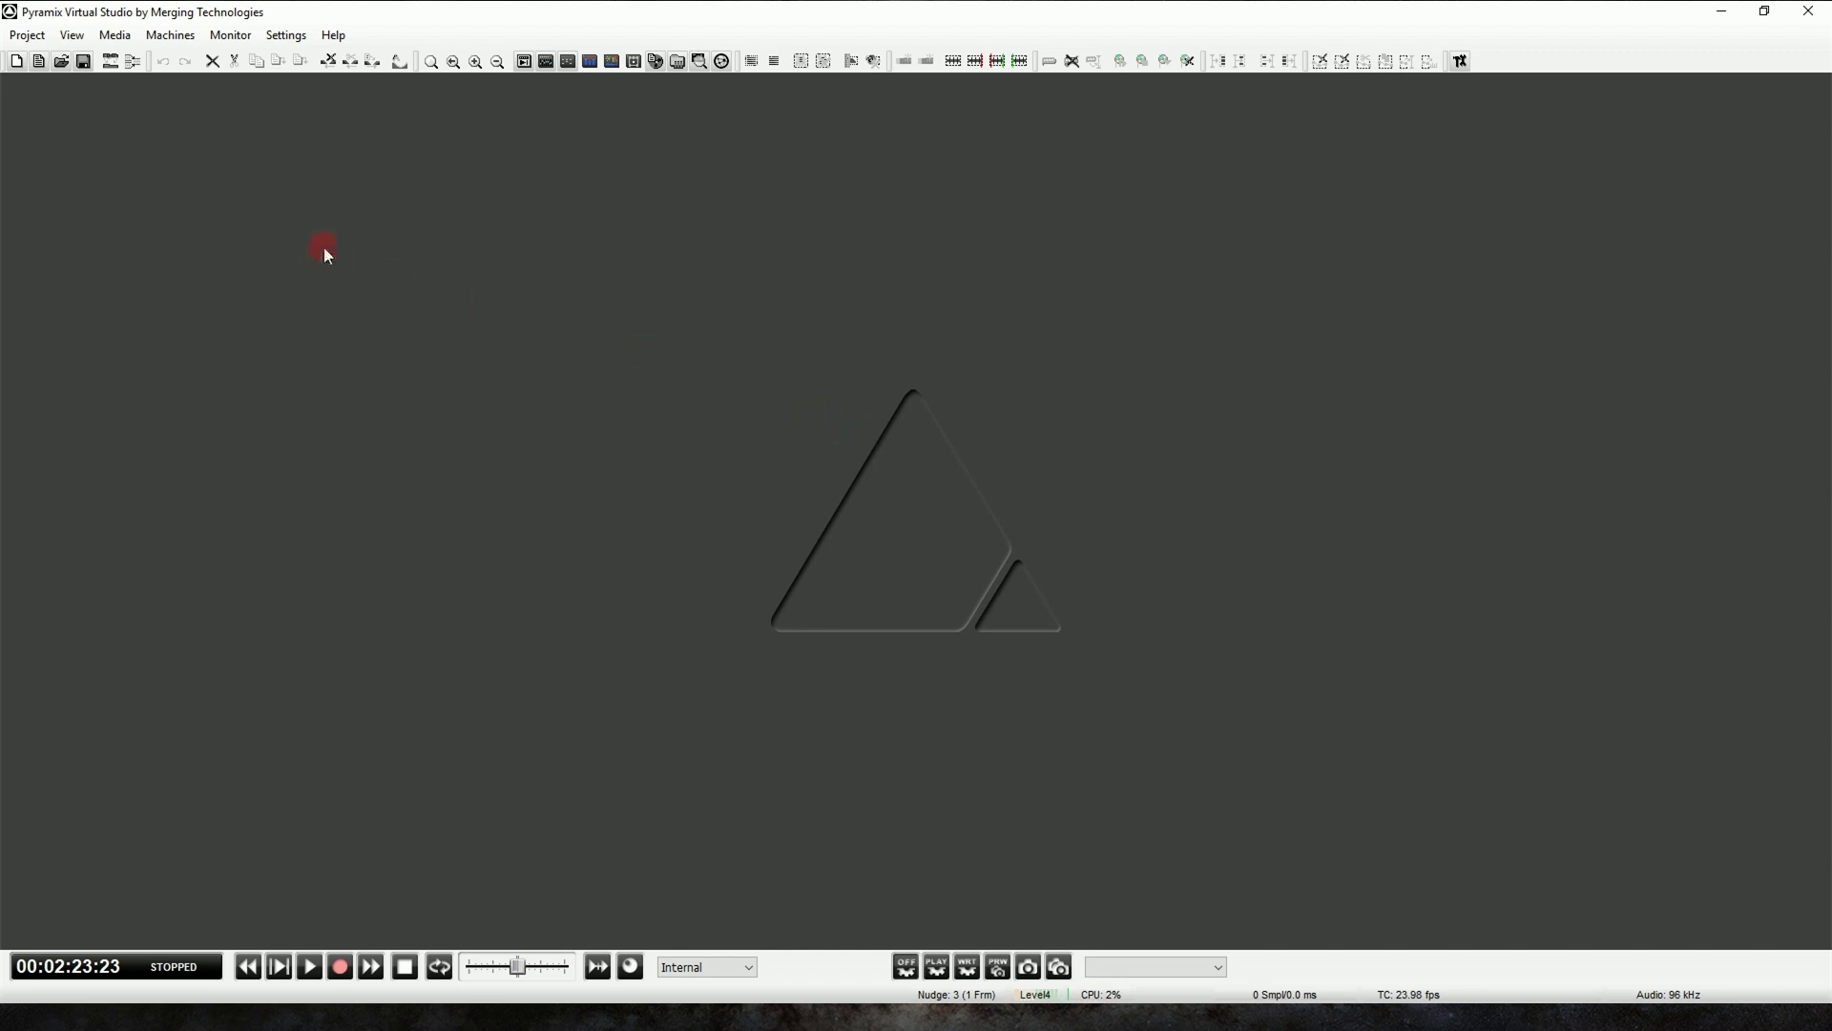
# Create a new project from the Project menu at 96 kHz sampling rate and 32 bps resolution.
pyautogui.click(25, 36)
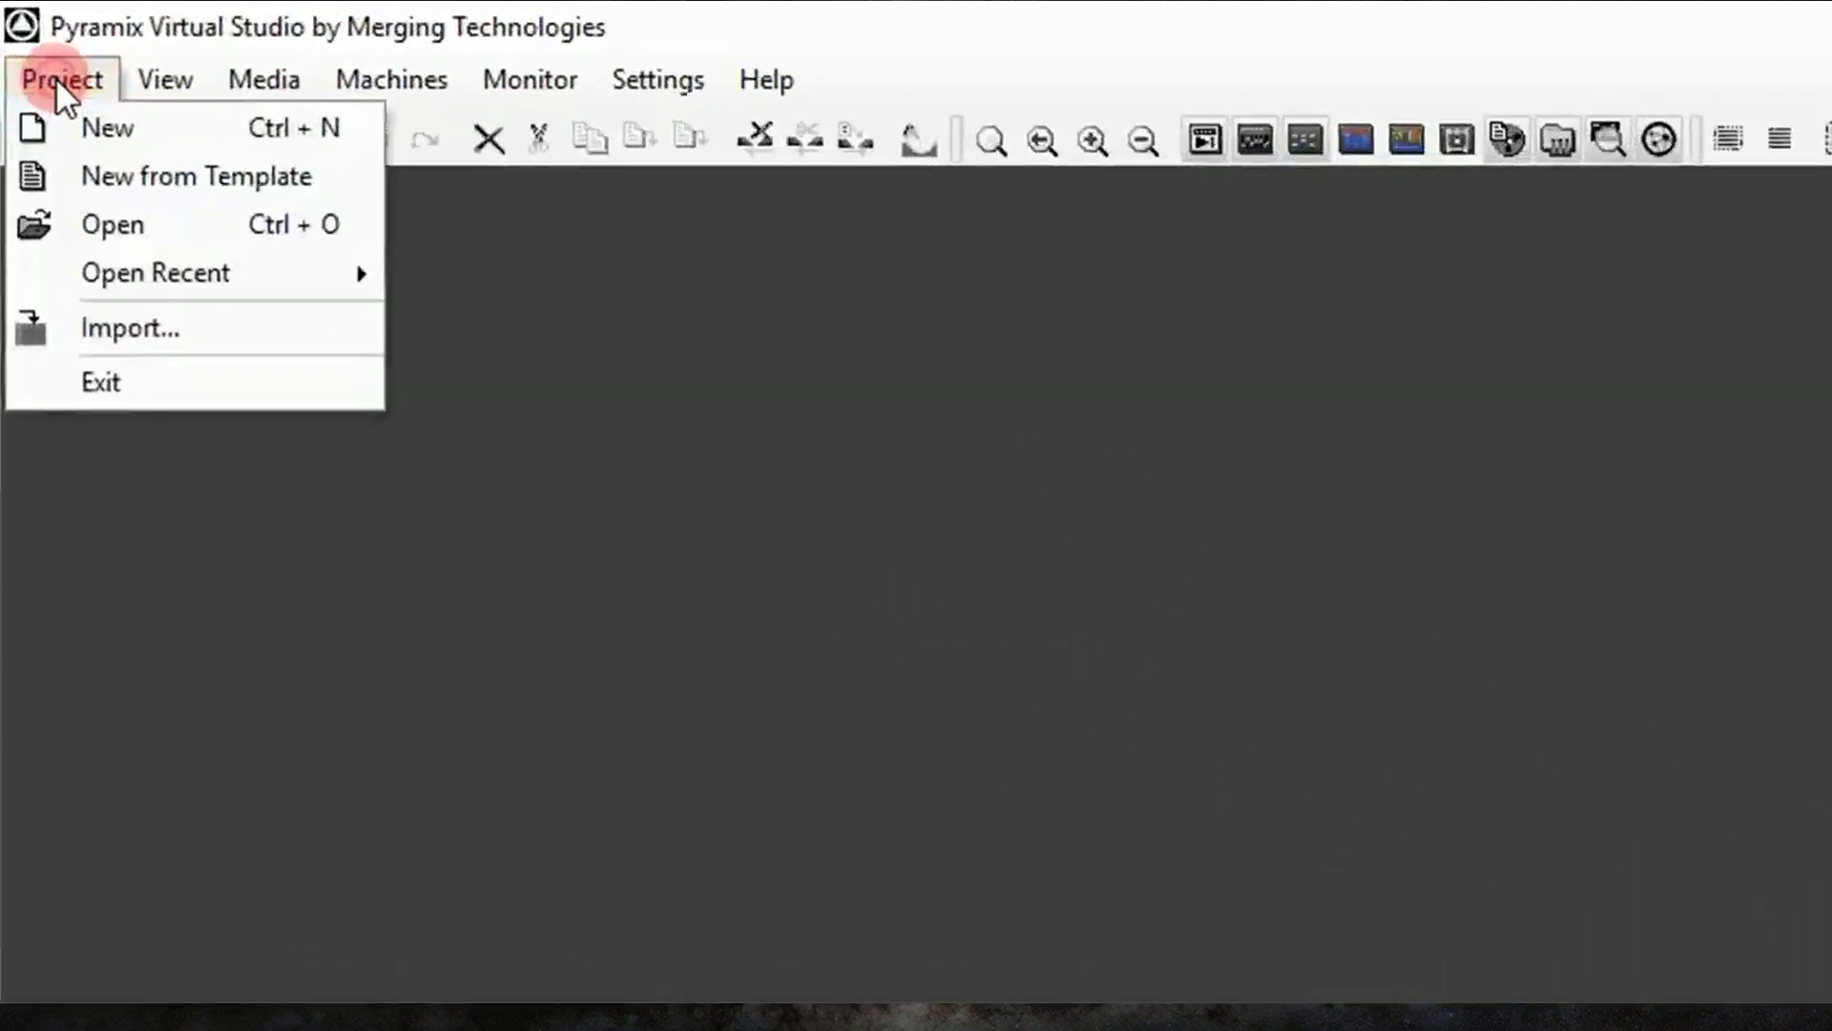
pyautogui.click(53, 131)
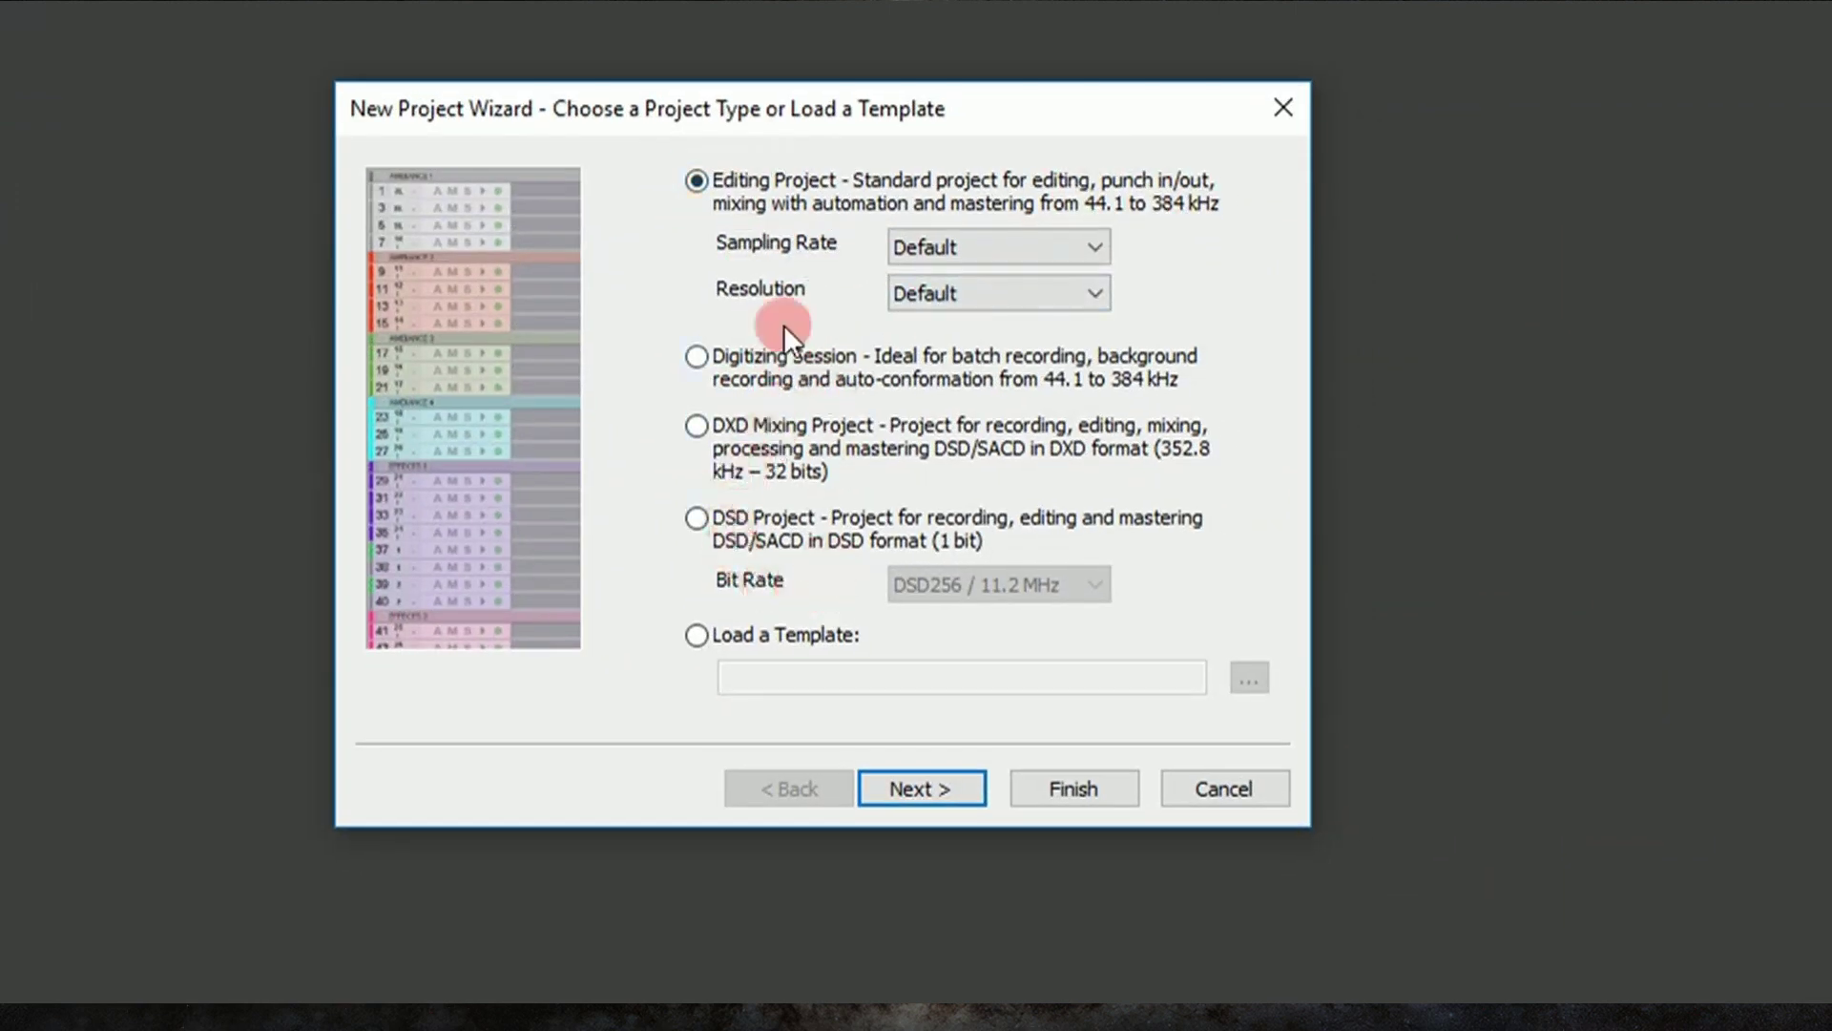
pyautogui.click(989, 248)
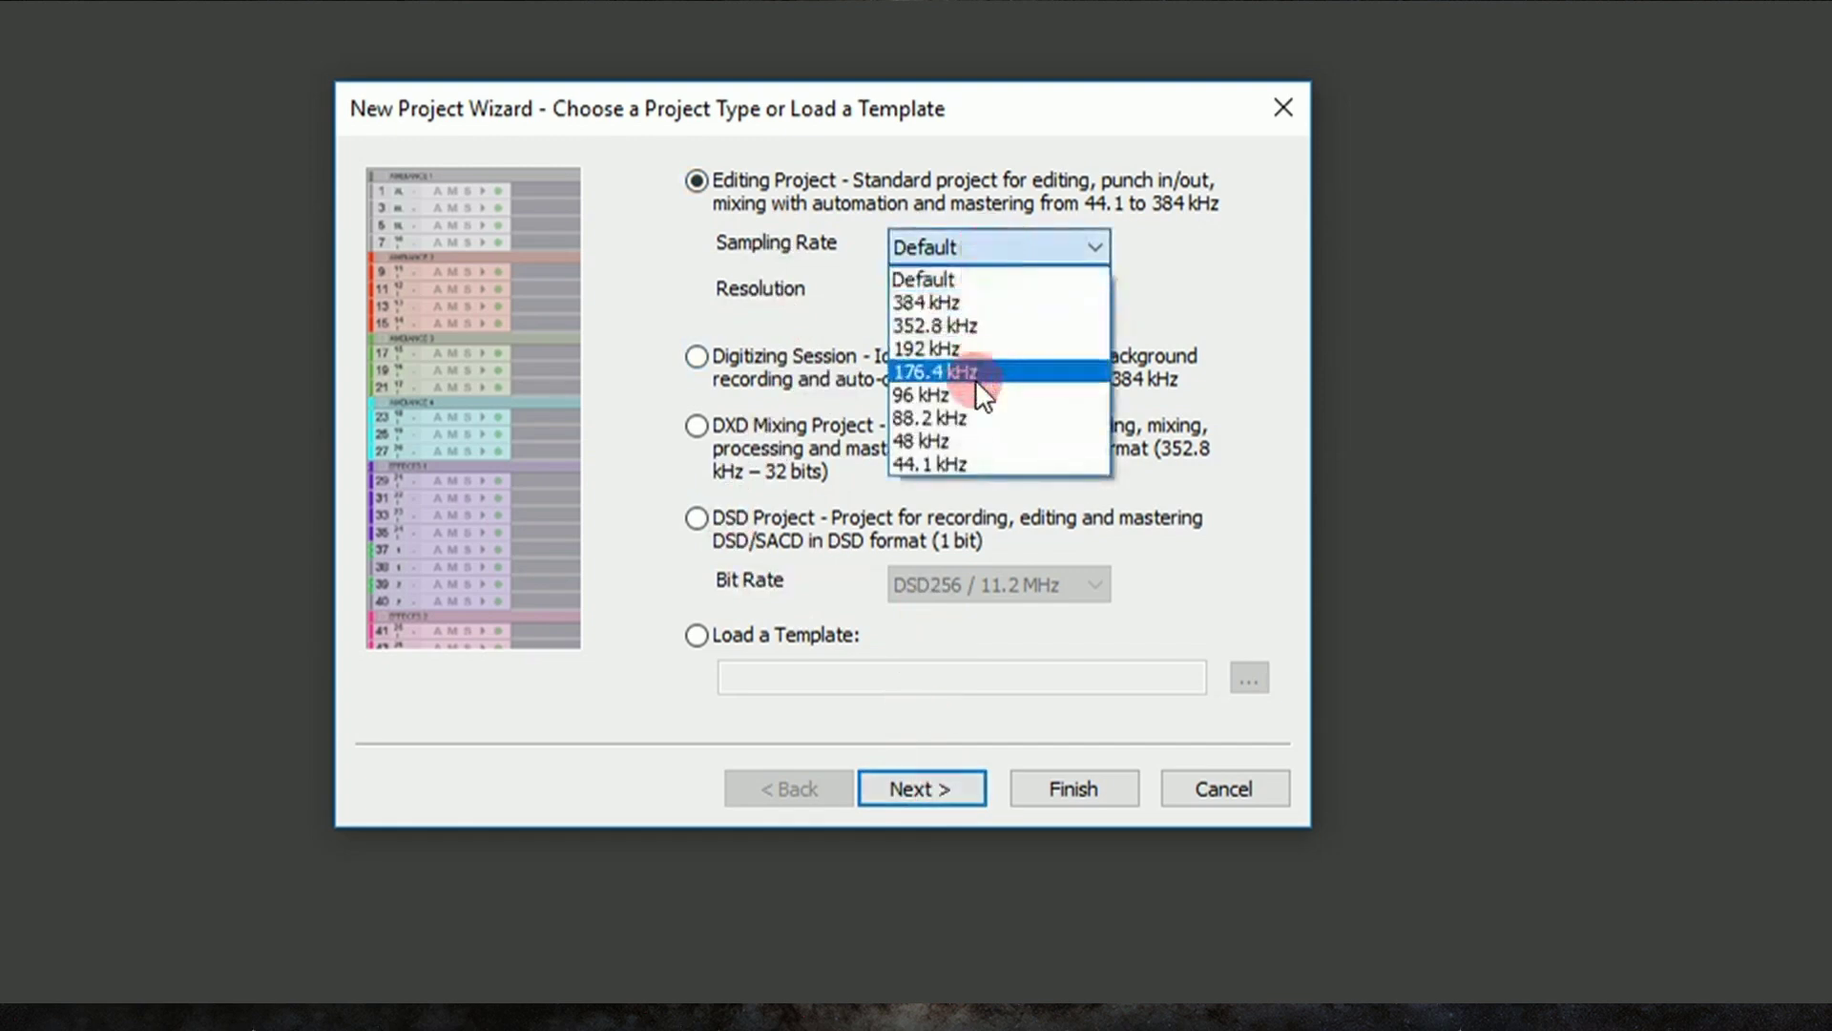
pyautogui.click(975, 393)
pyautogui.click(983, 288)
pyautogui.click(983, 342)
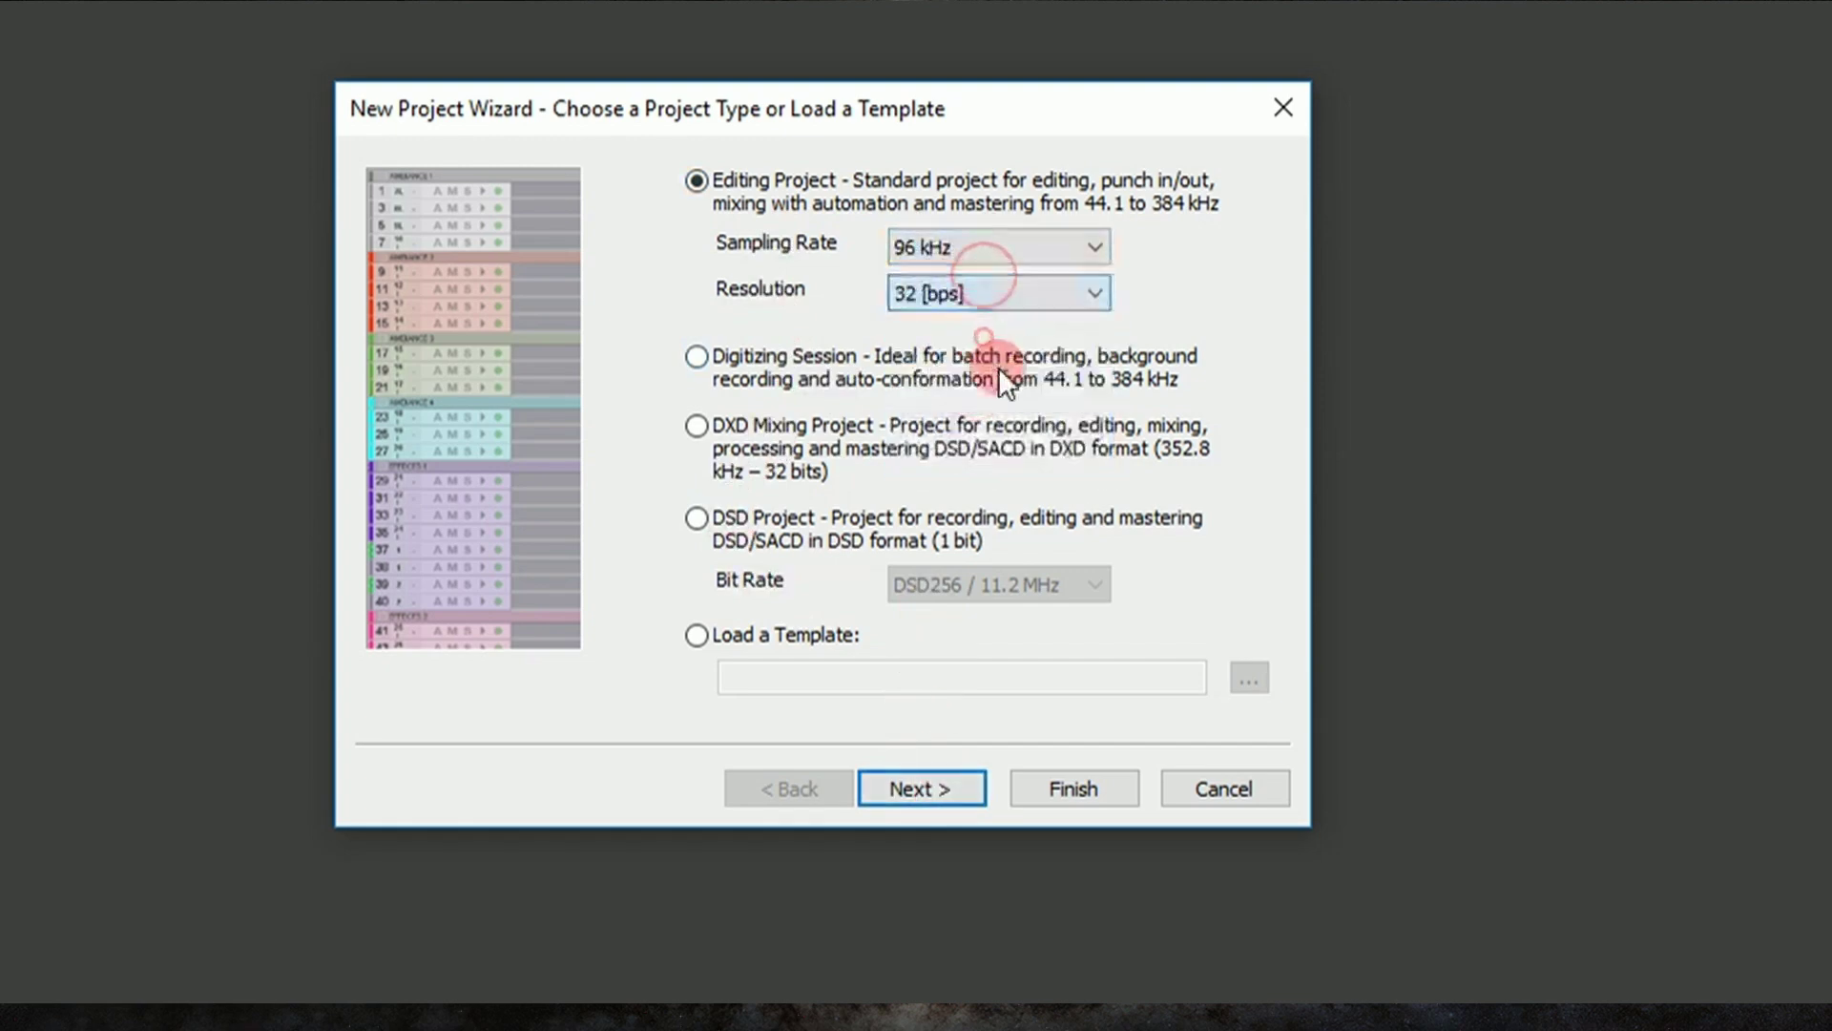
# Set up a new project workspace named 'Interface 1' located on the Desktop.
pyautogui.click(912, 789)
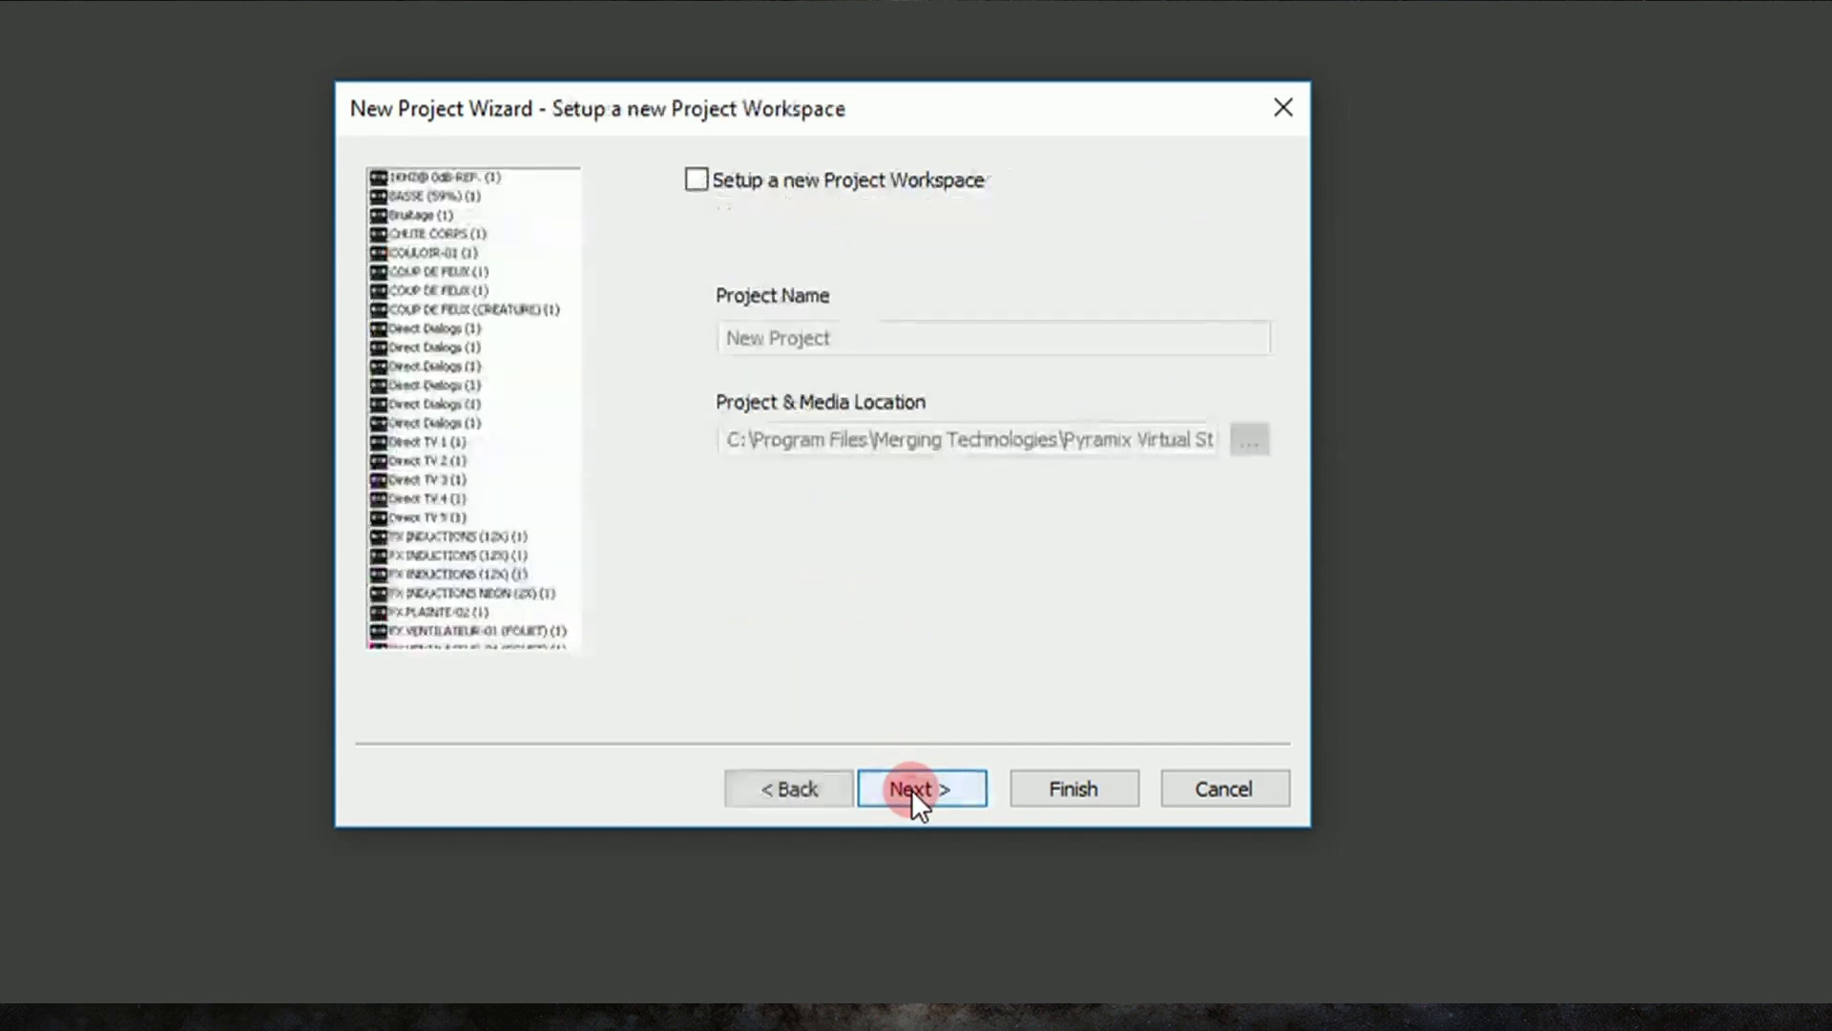
pyautogui.click(708, 196)
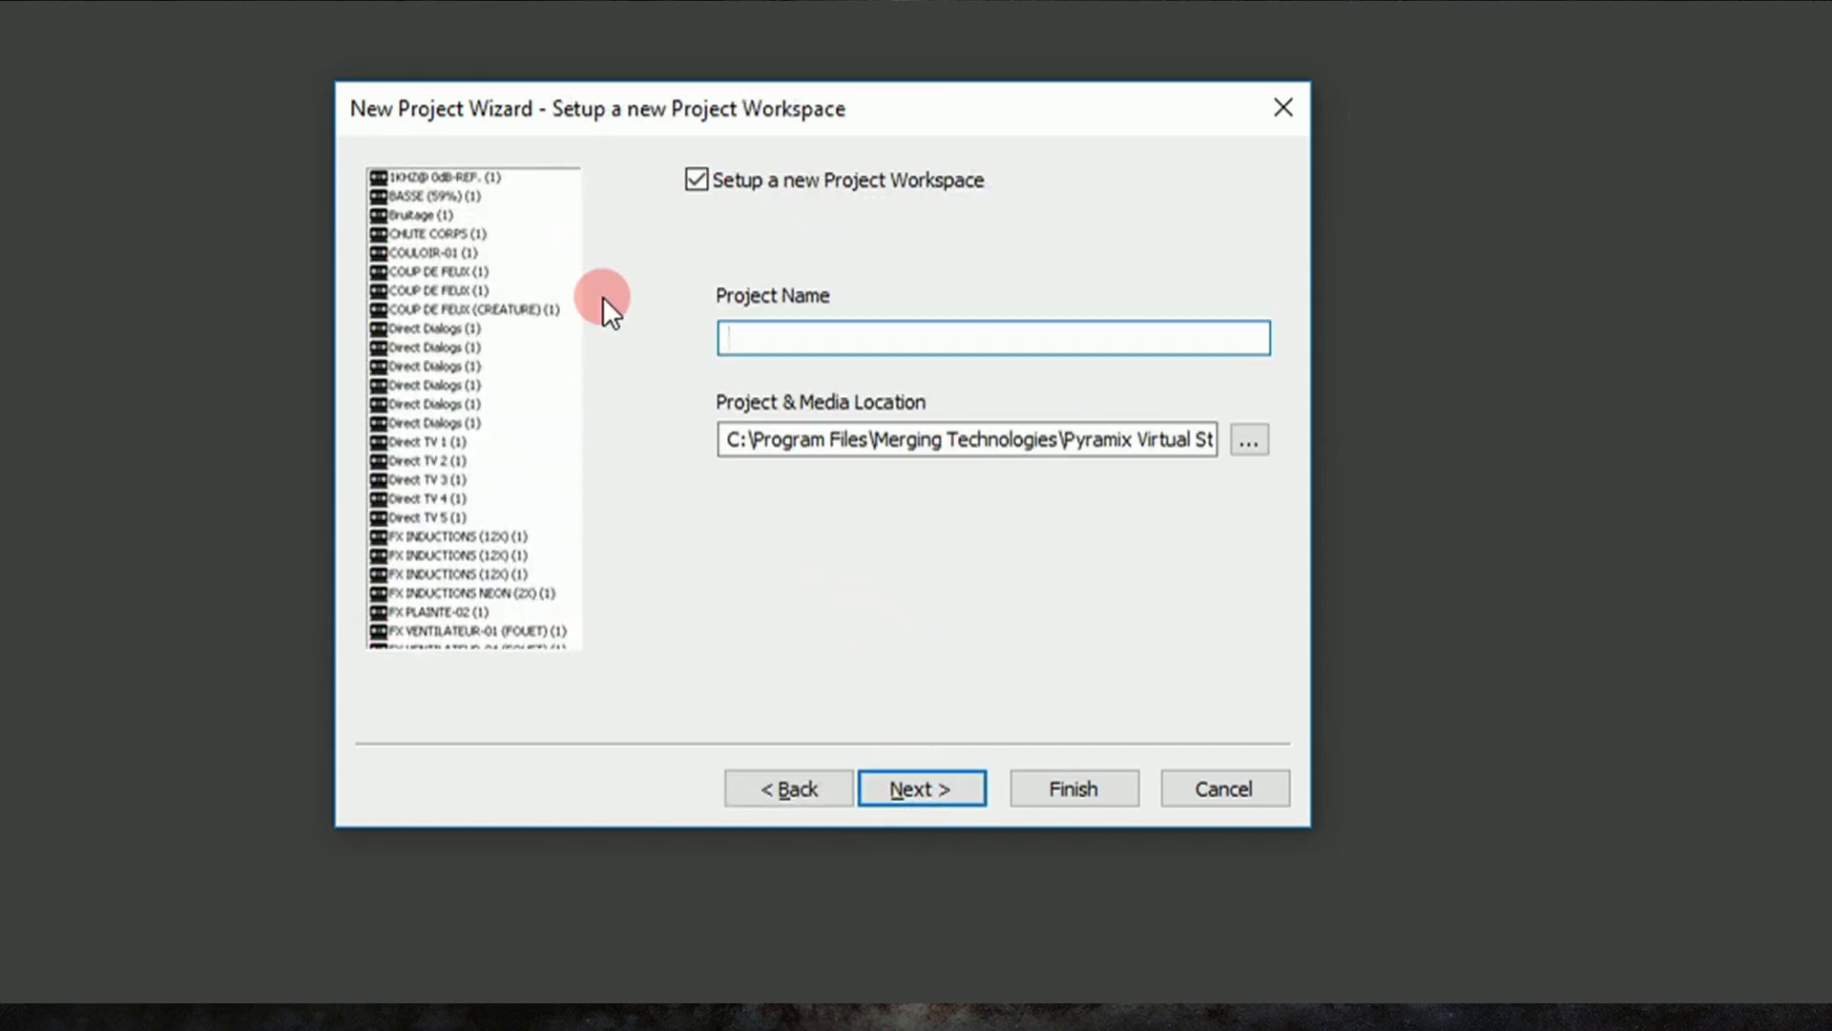
pyautogui.write('Interfac')
pyautogui.write('e 1')
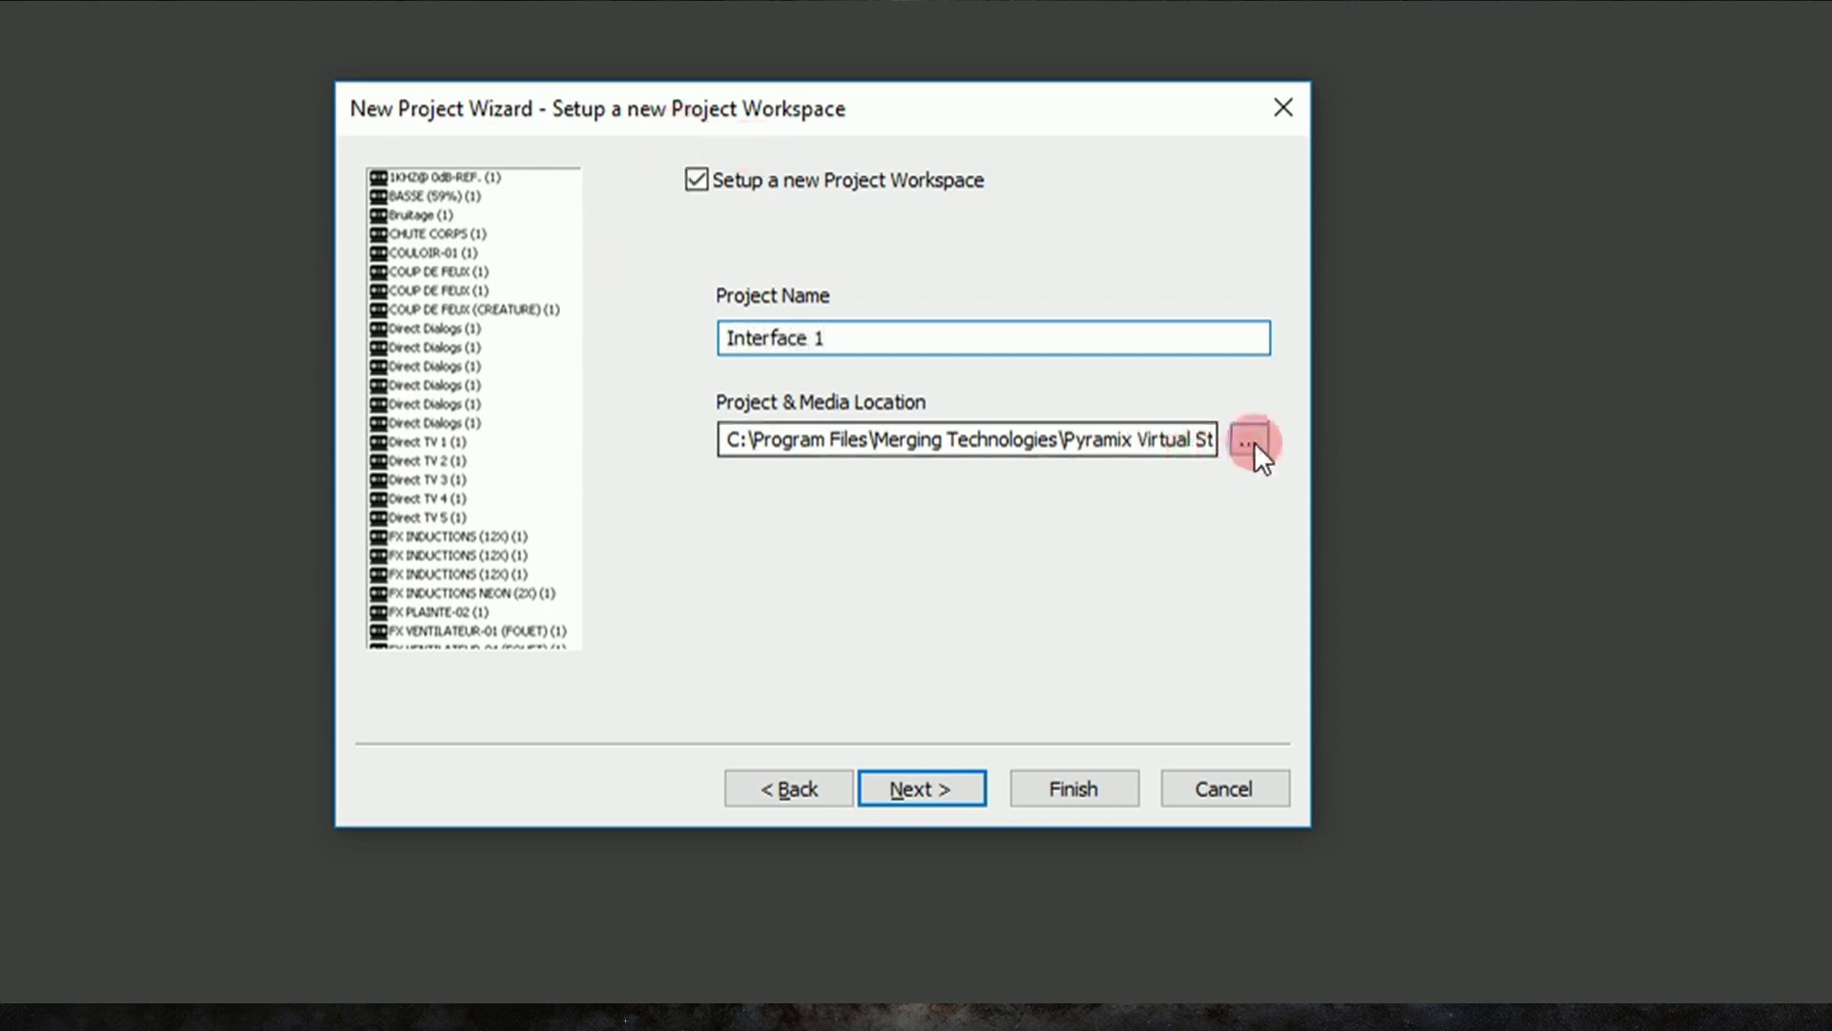
pyautogui.click(1254, 443)
pyautogui.click(243, 87)
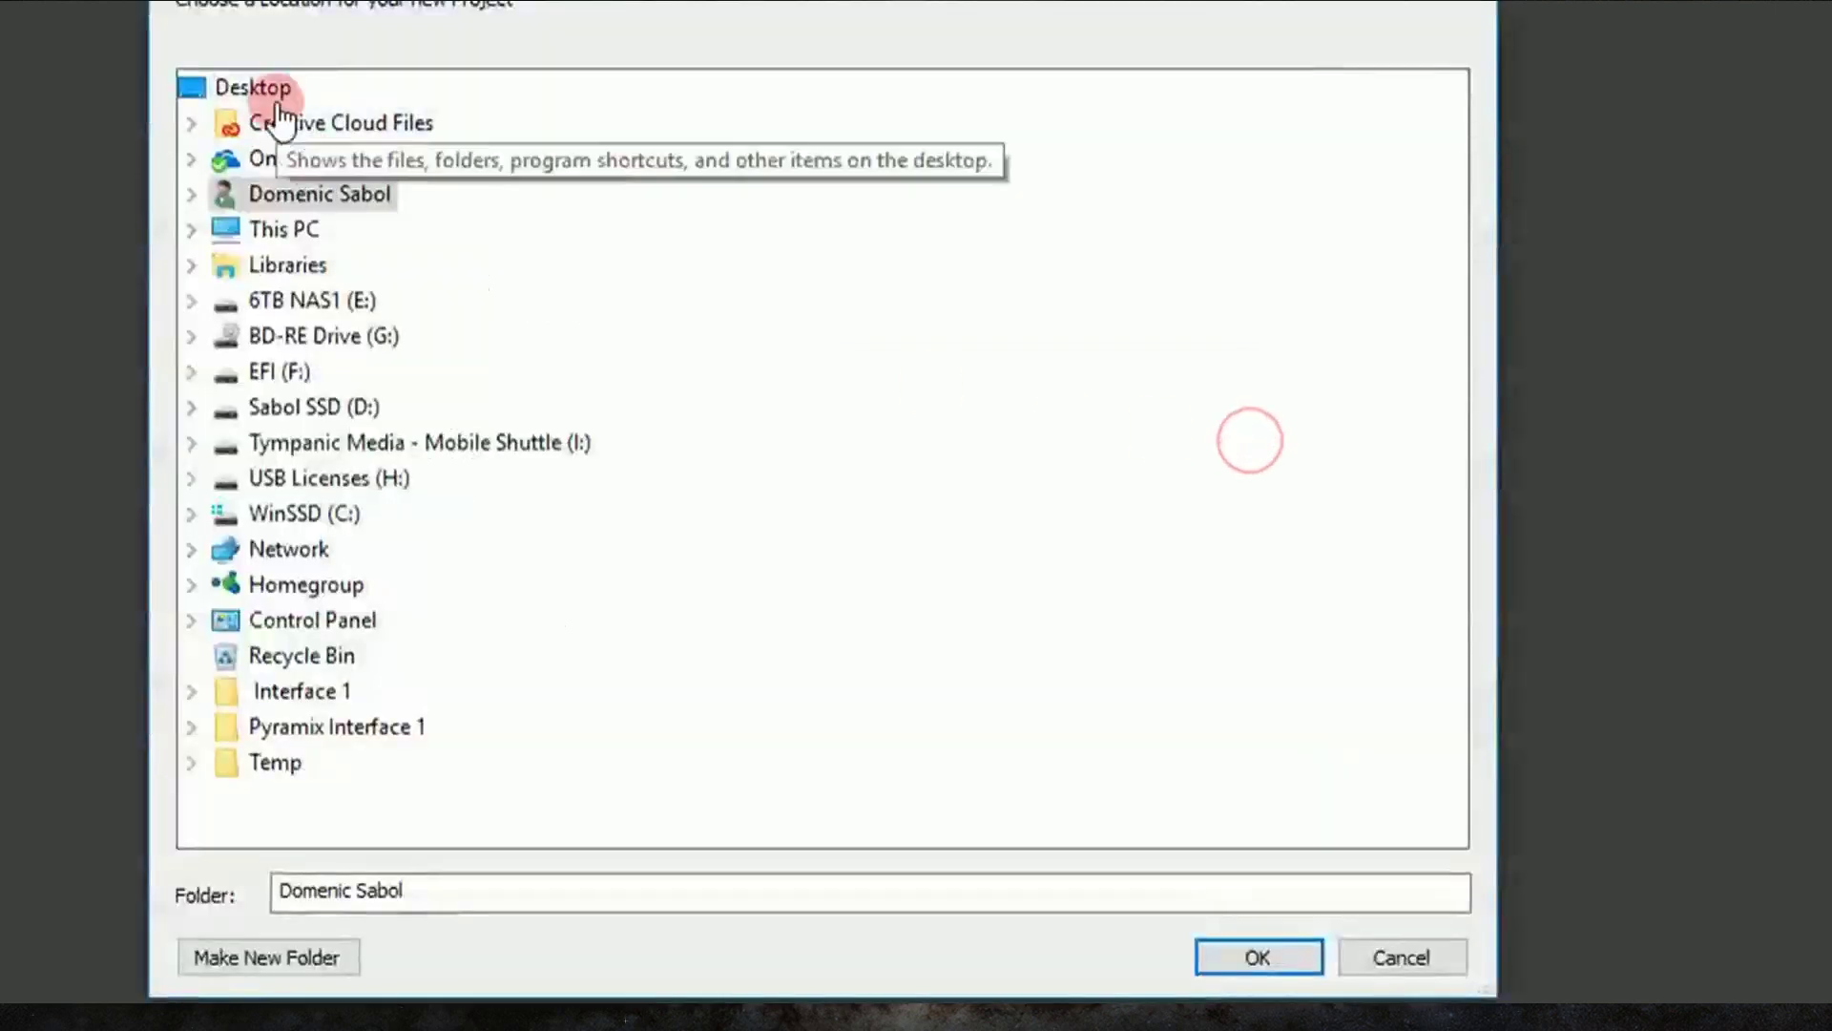
pyautogui.click(1283, 949)
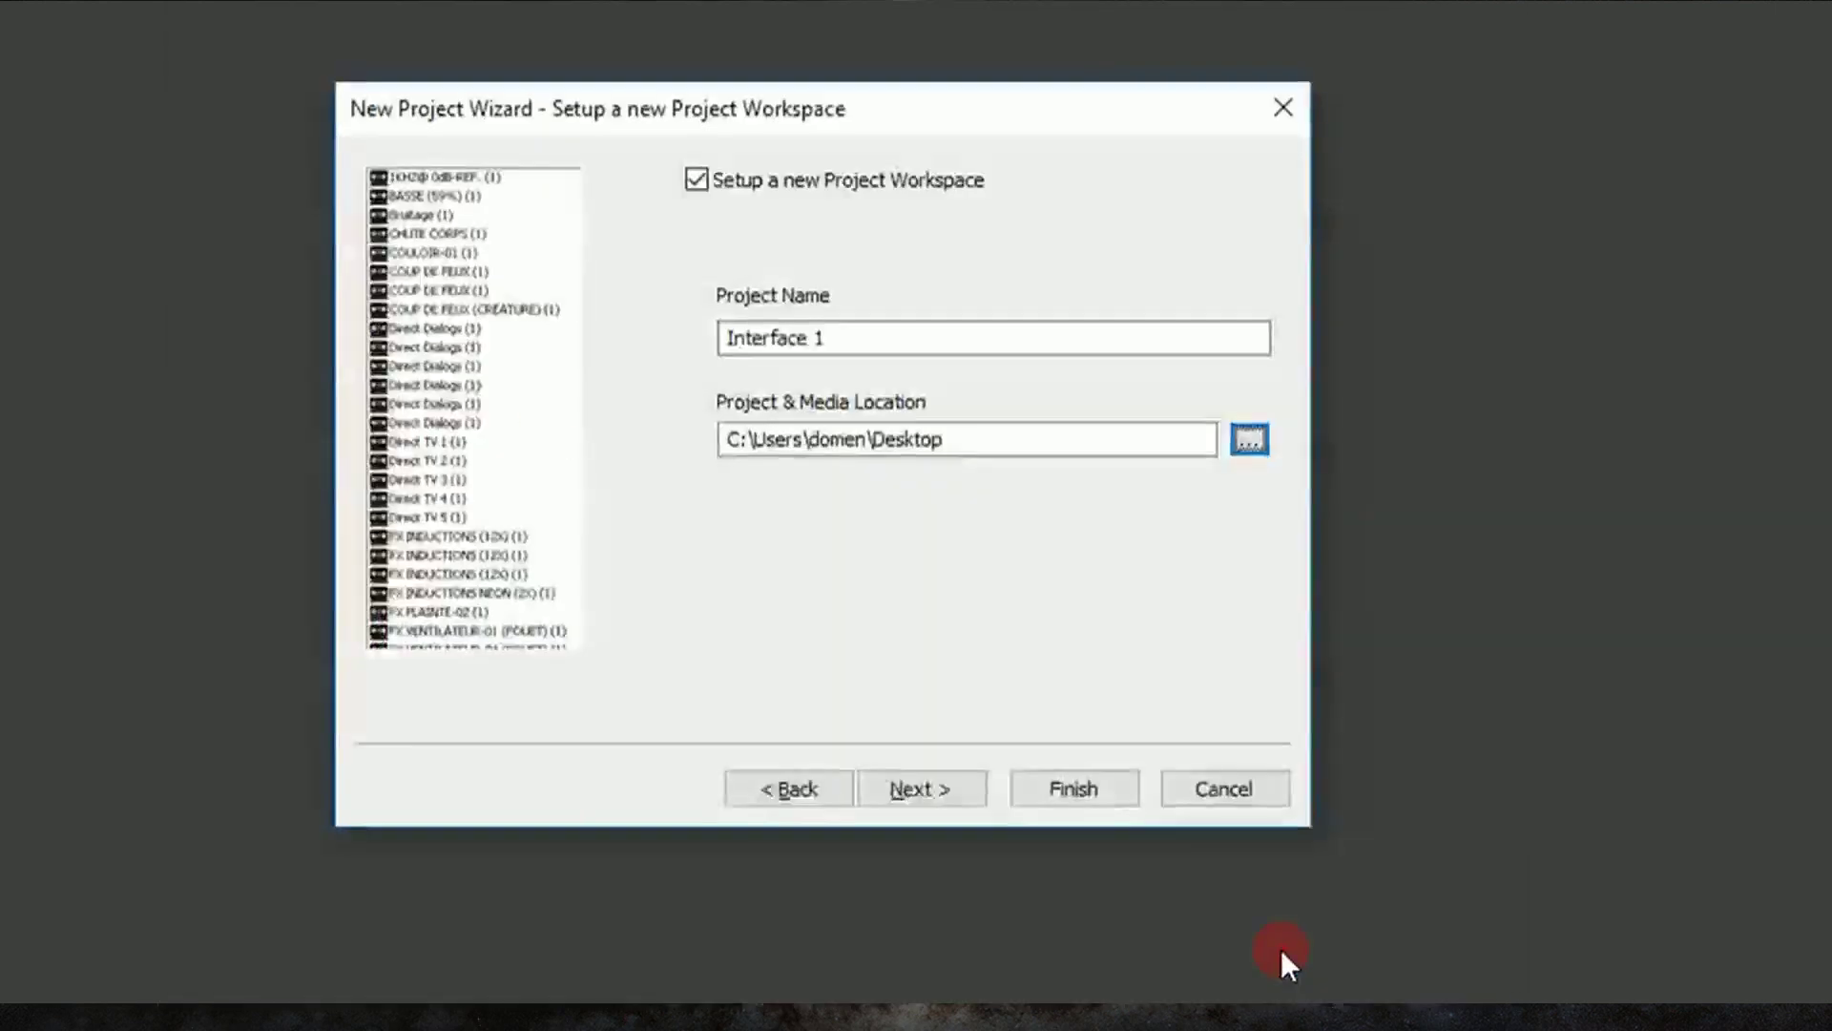
# Choose Use Mixer Wizard and finish creating the project.
pyautogui.click(962, 789)
pyautogui.click(746, 205)
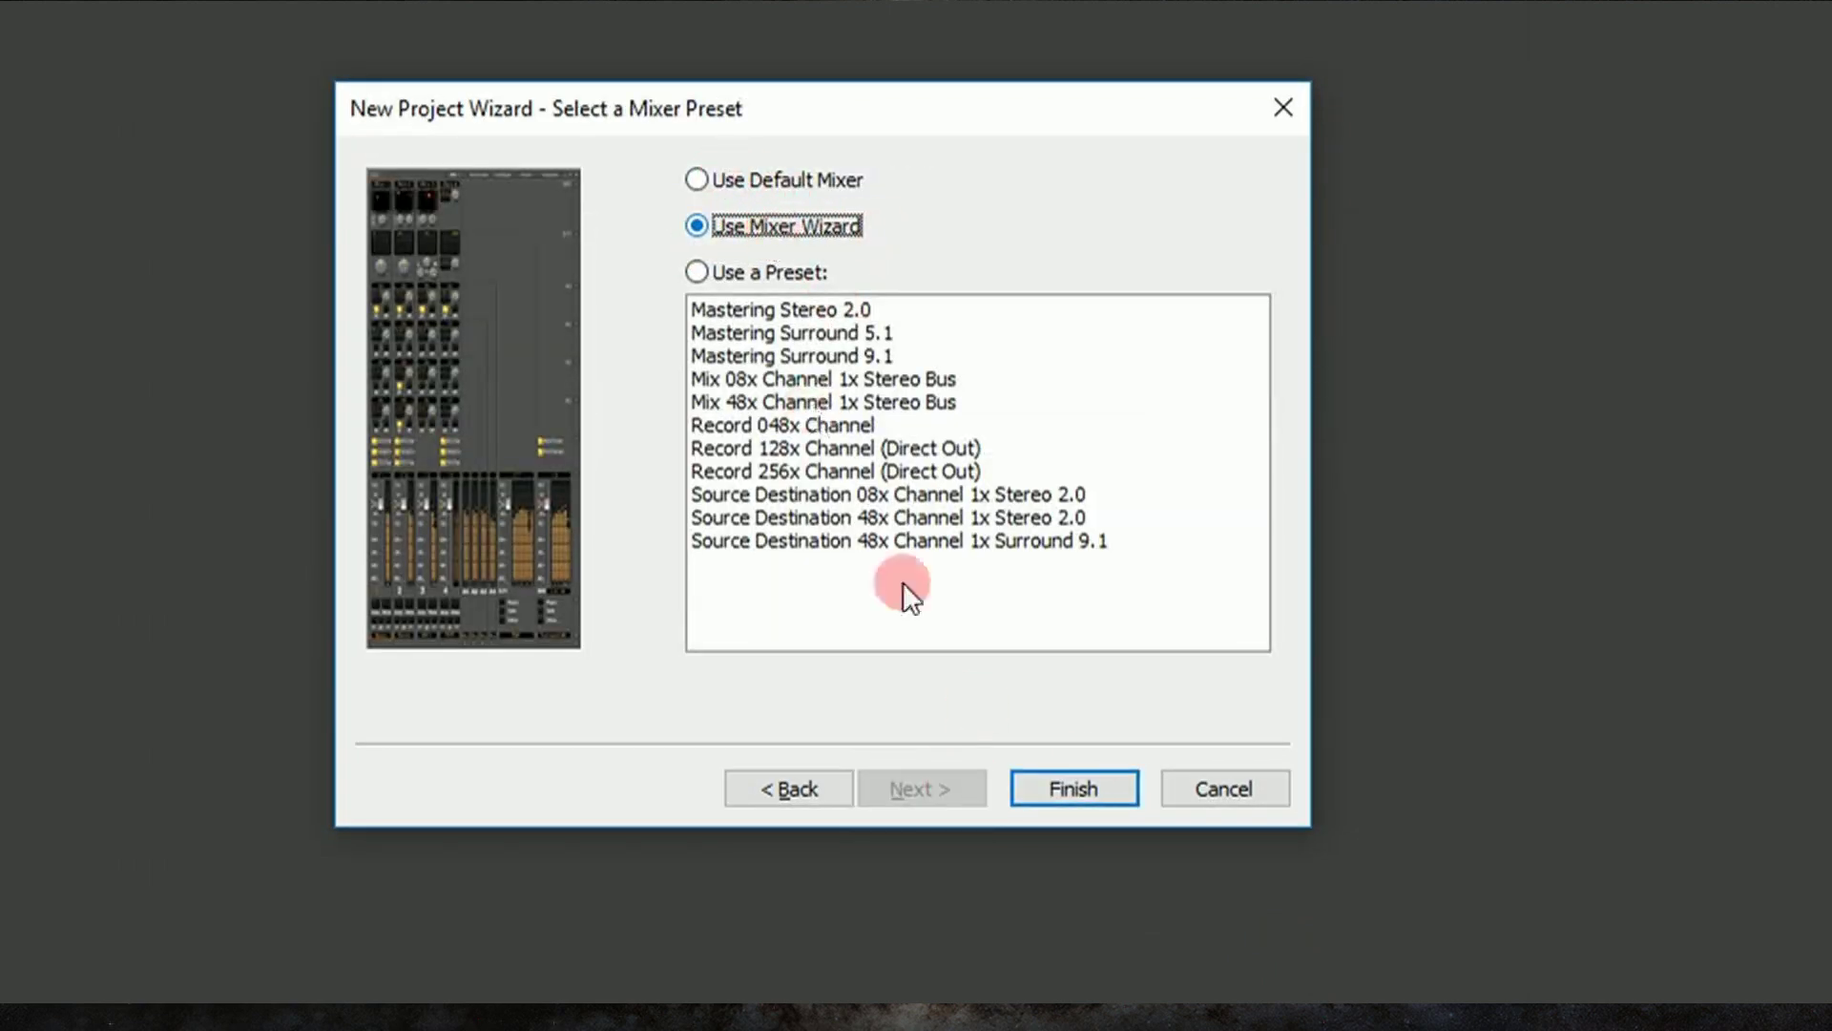
pyautogui.click(1054, 794)
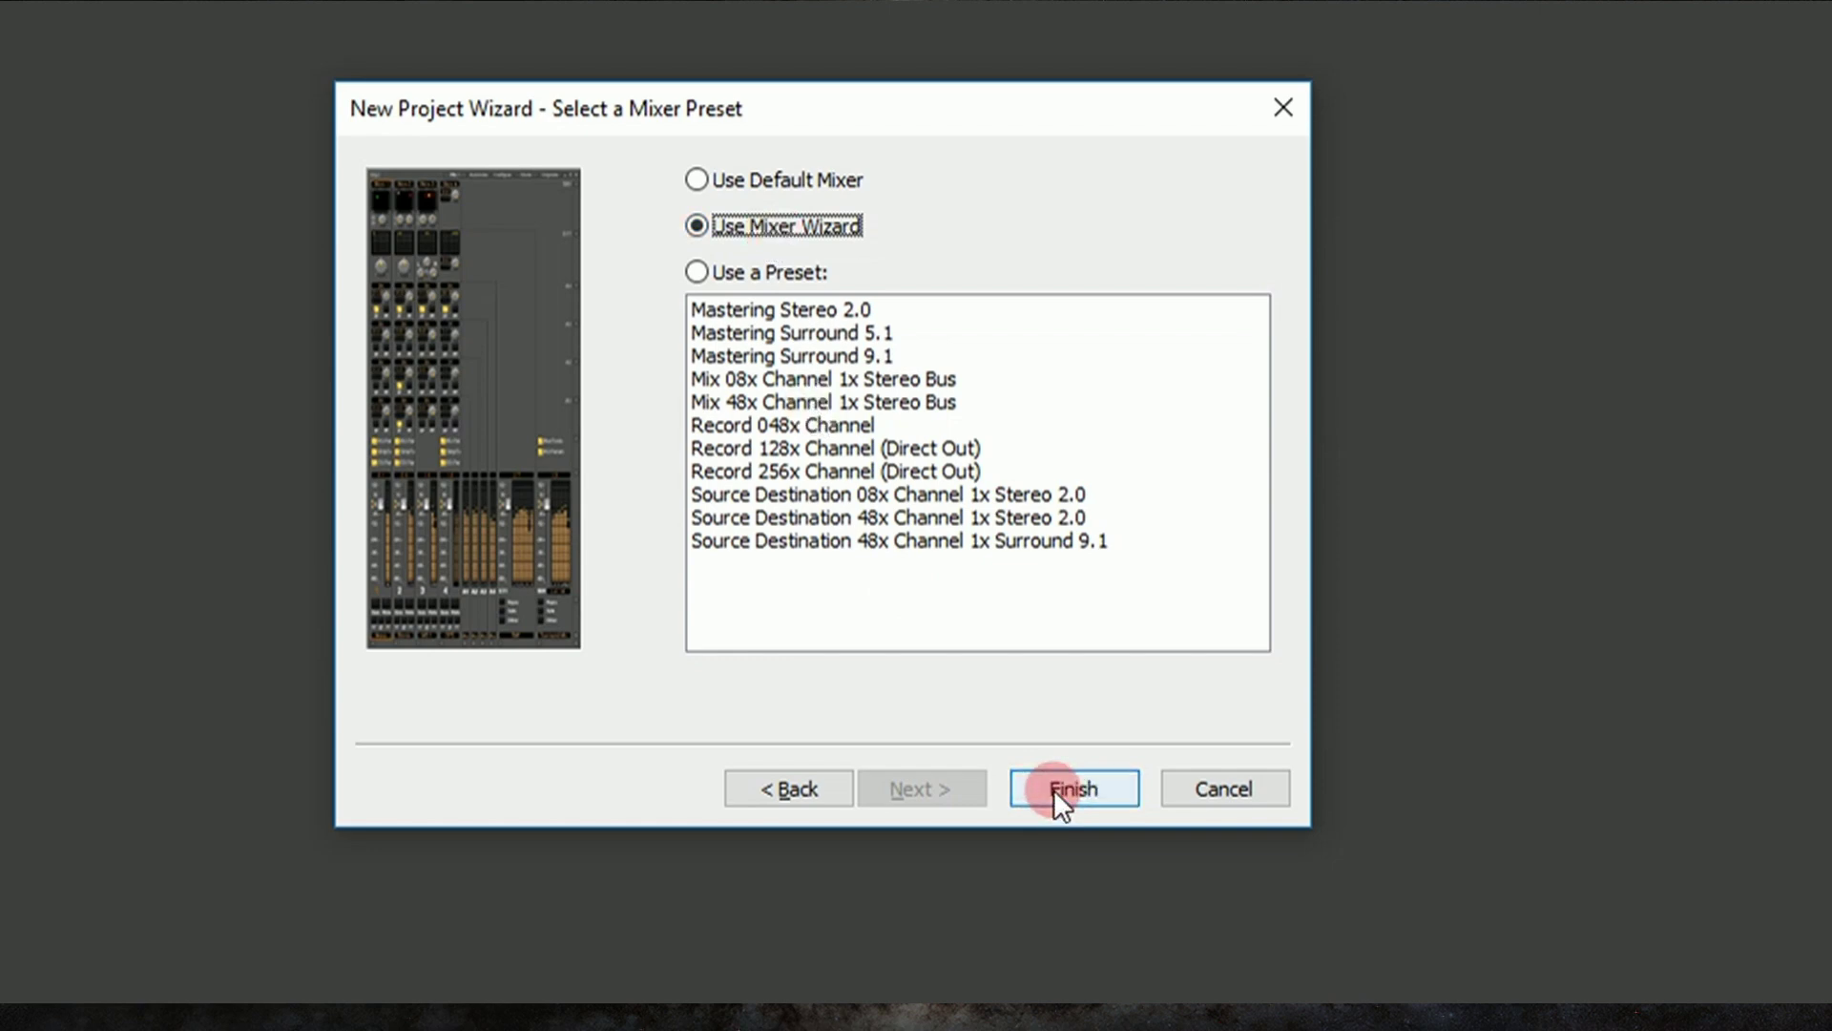
pyautogui.click(1054, 788)
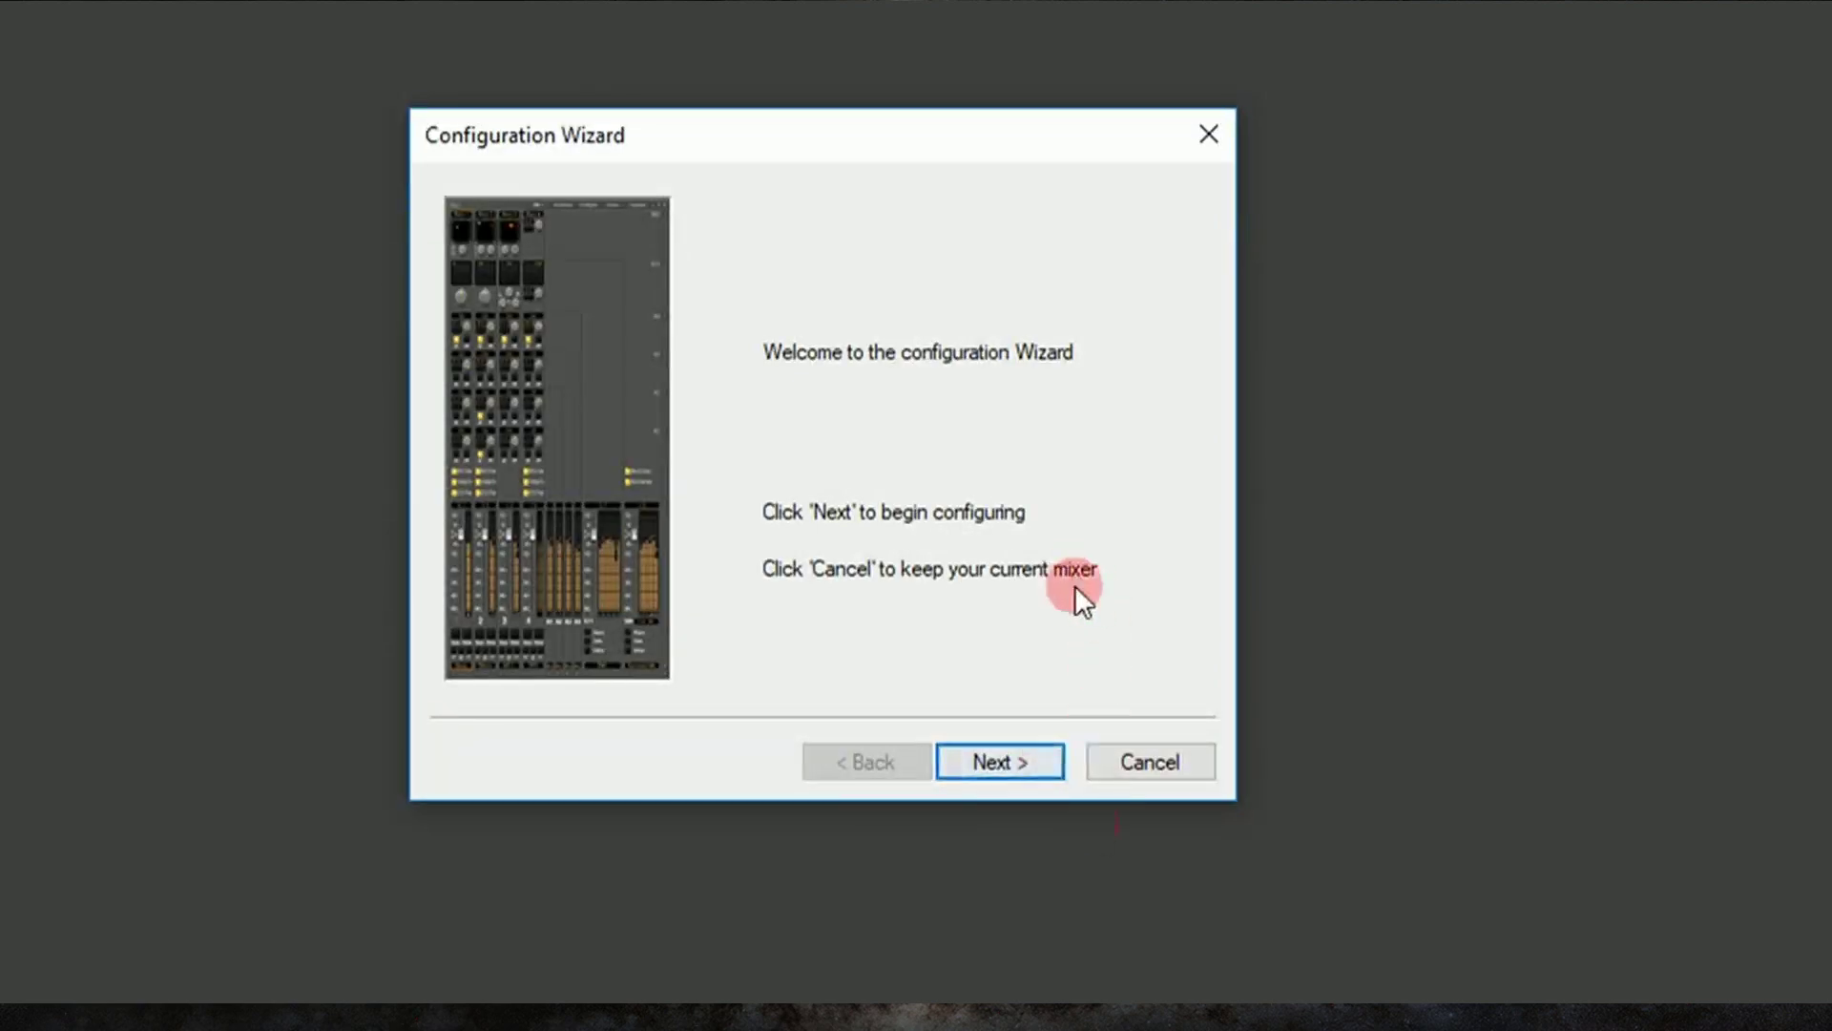
# Enter 1 bus of type Mixing Bus in Stereo format, then advance to the strip page.
pyautogui.click(1002, 759)
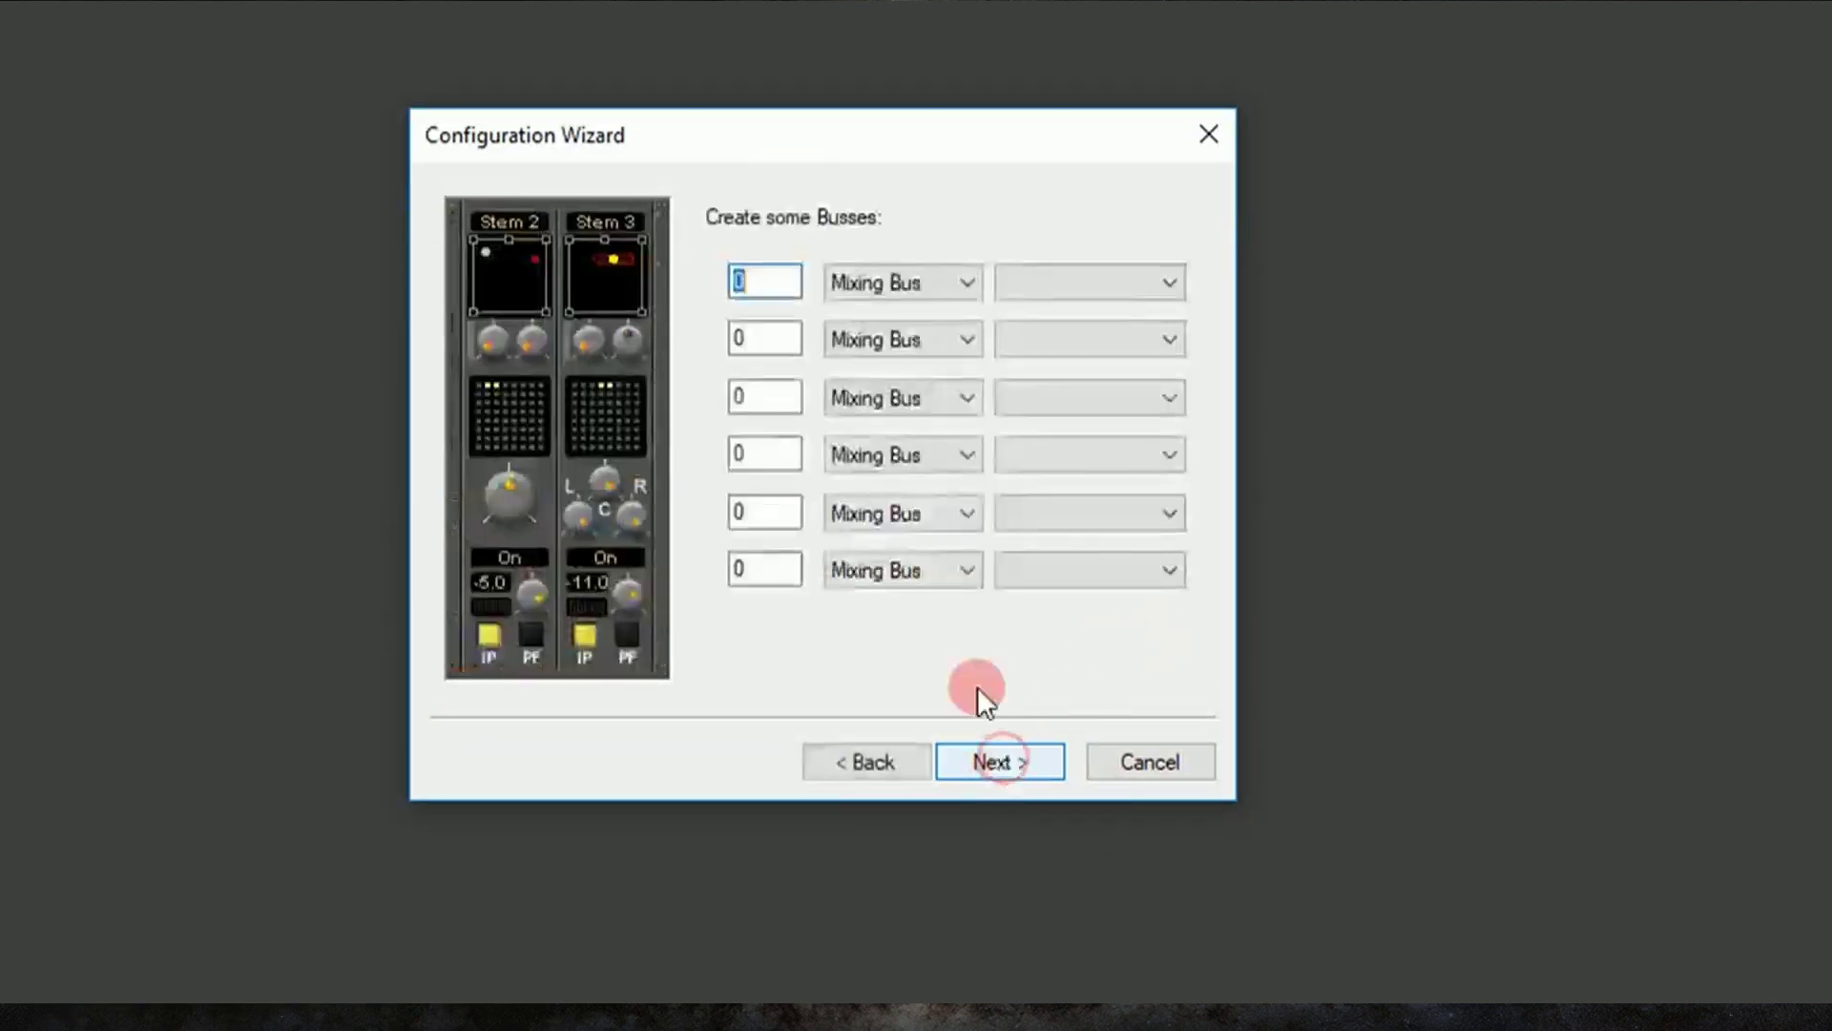
pyautogui.write('1')
pyautogui.click(890, 288)
pyautogui.click(998, 250)
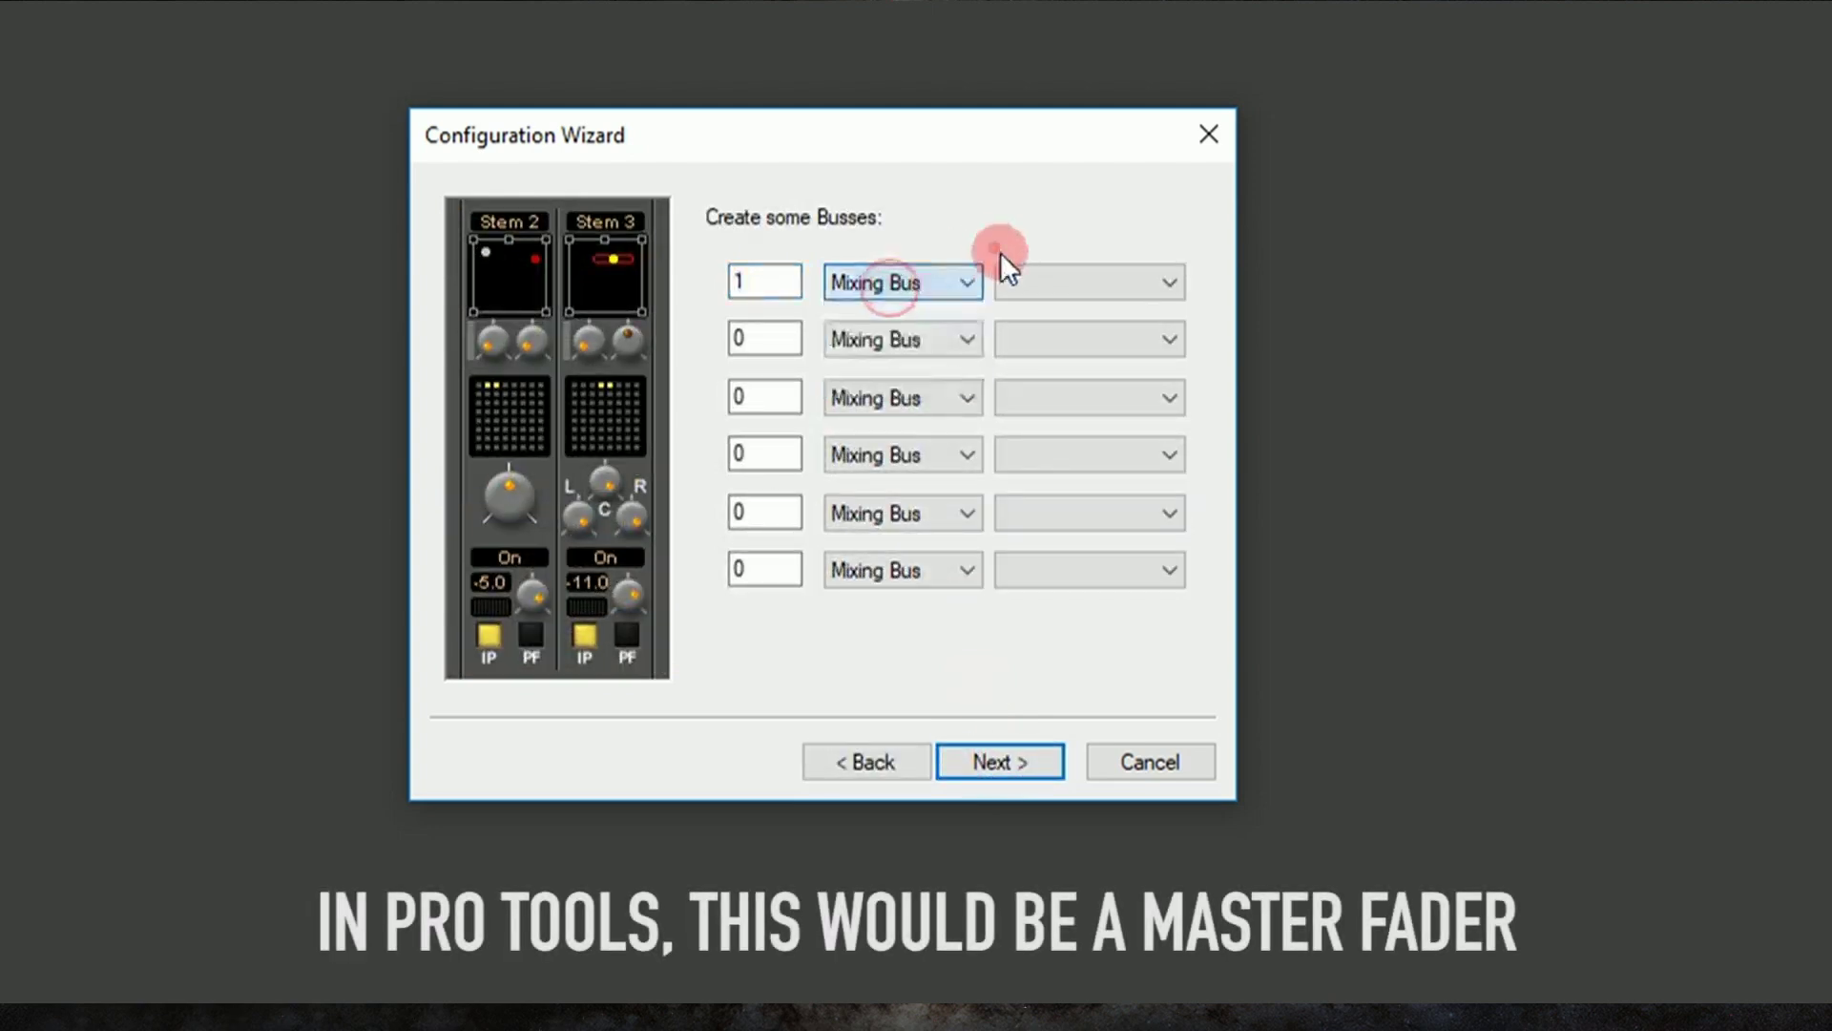
pyautogui.click(1045, 277)
pyautogui.click(1044, 313)
pyautogui.click(1060, 291)
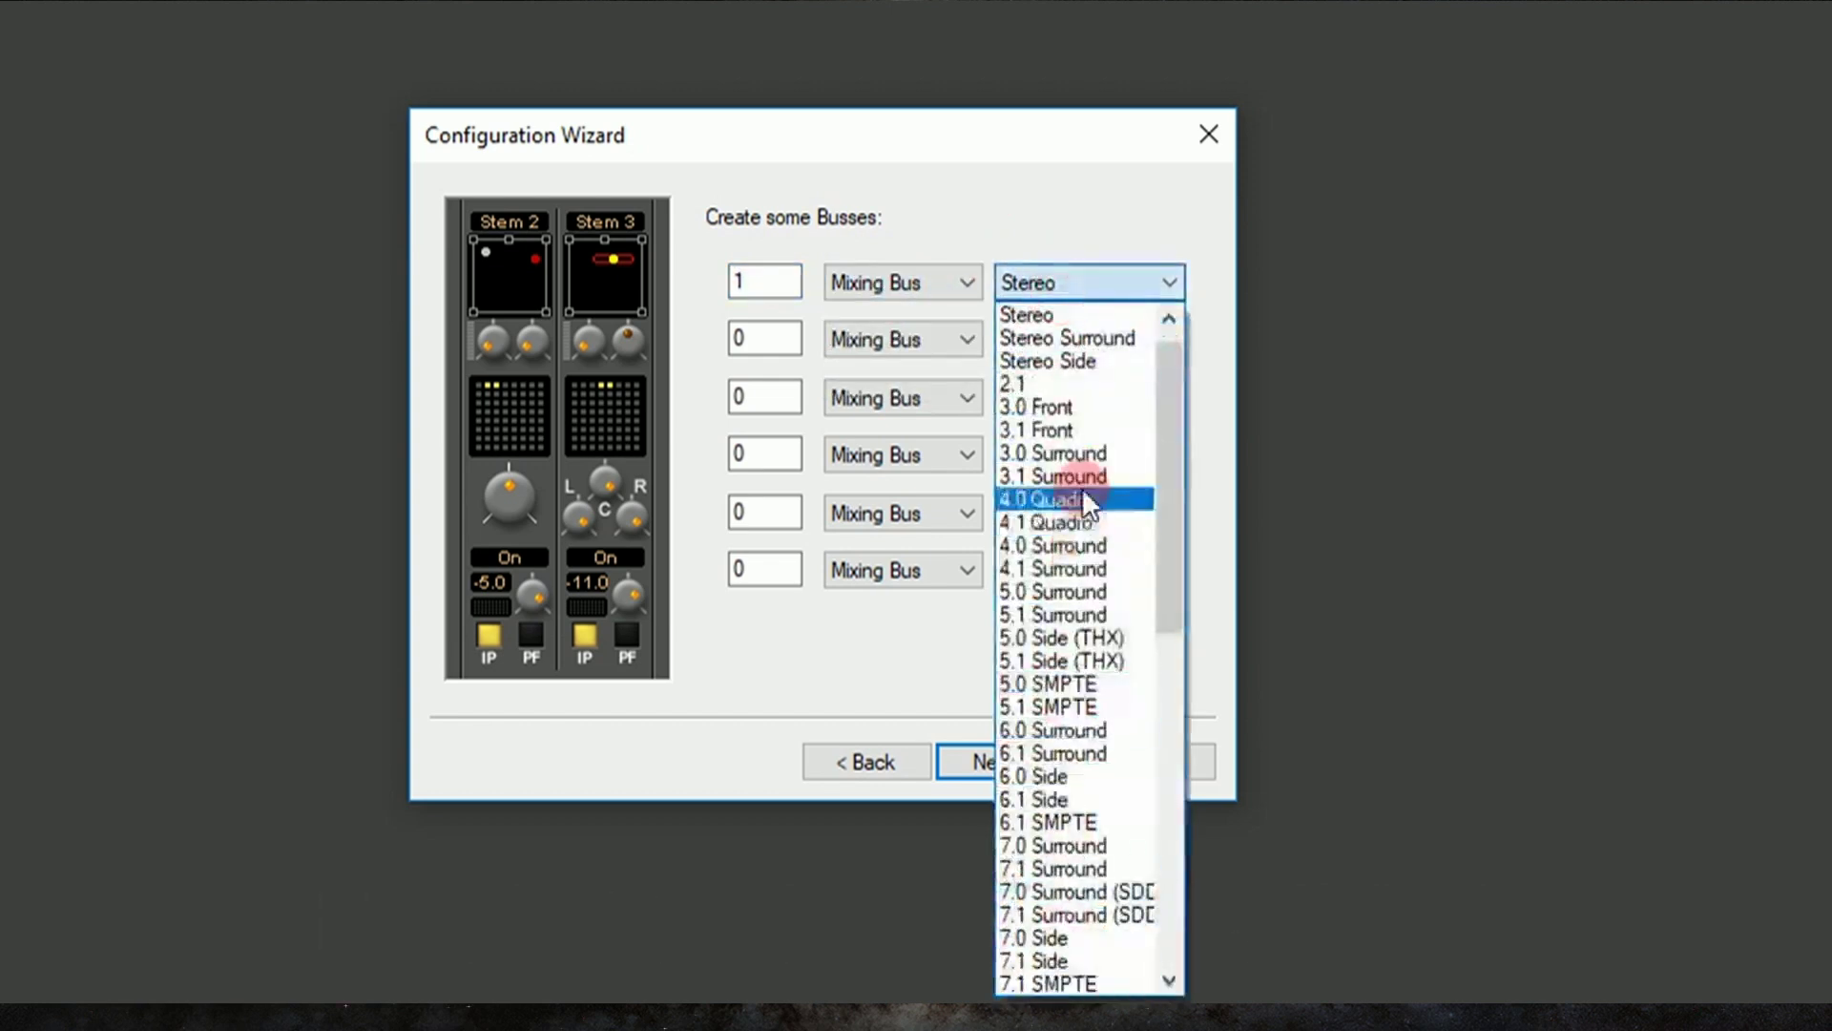
pyautogui.click(1063, 170)
pyautogui.click(1022, 750)
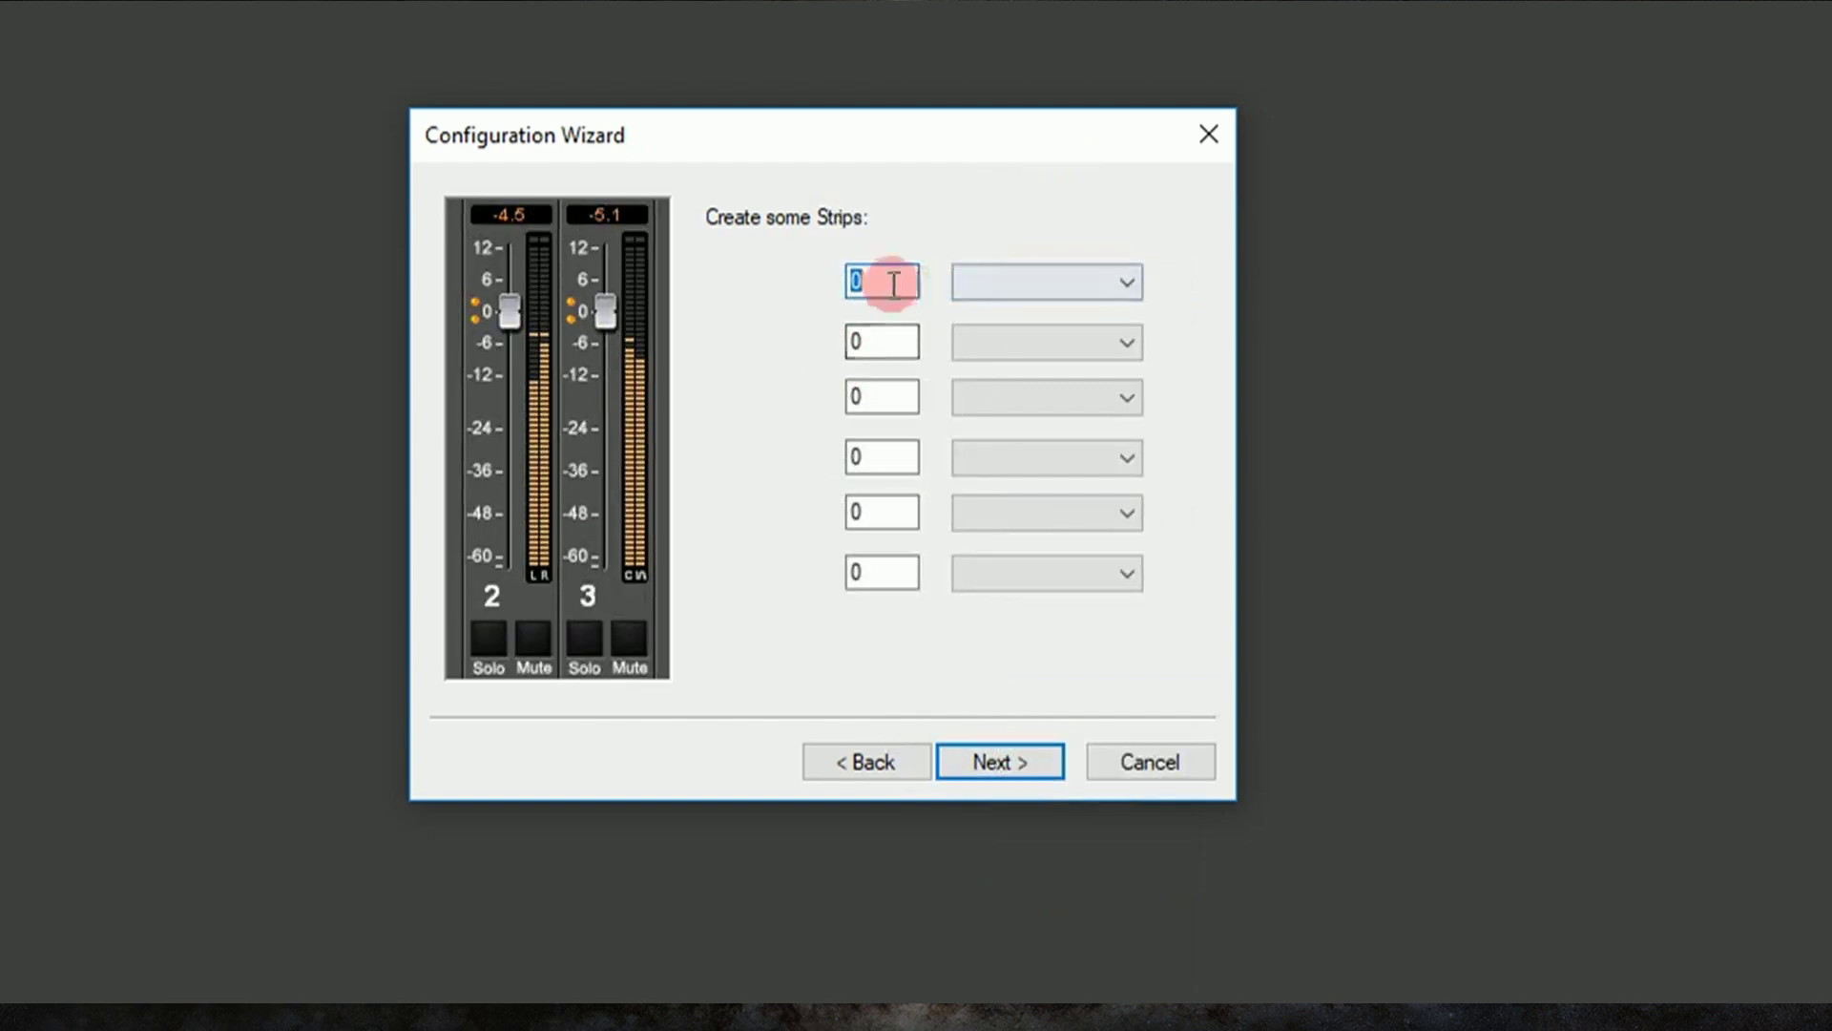
# Enter 1 strip set to Stereo and finish the Configuration Wizard.
pyautogui.write('1')
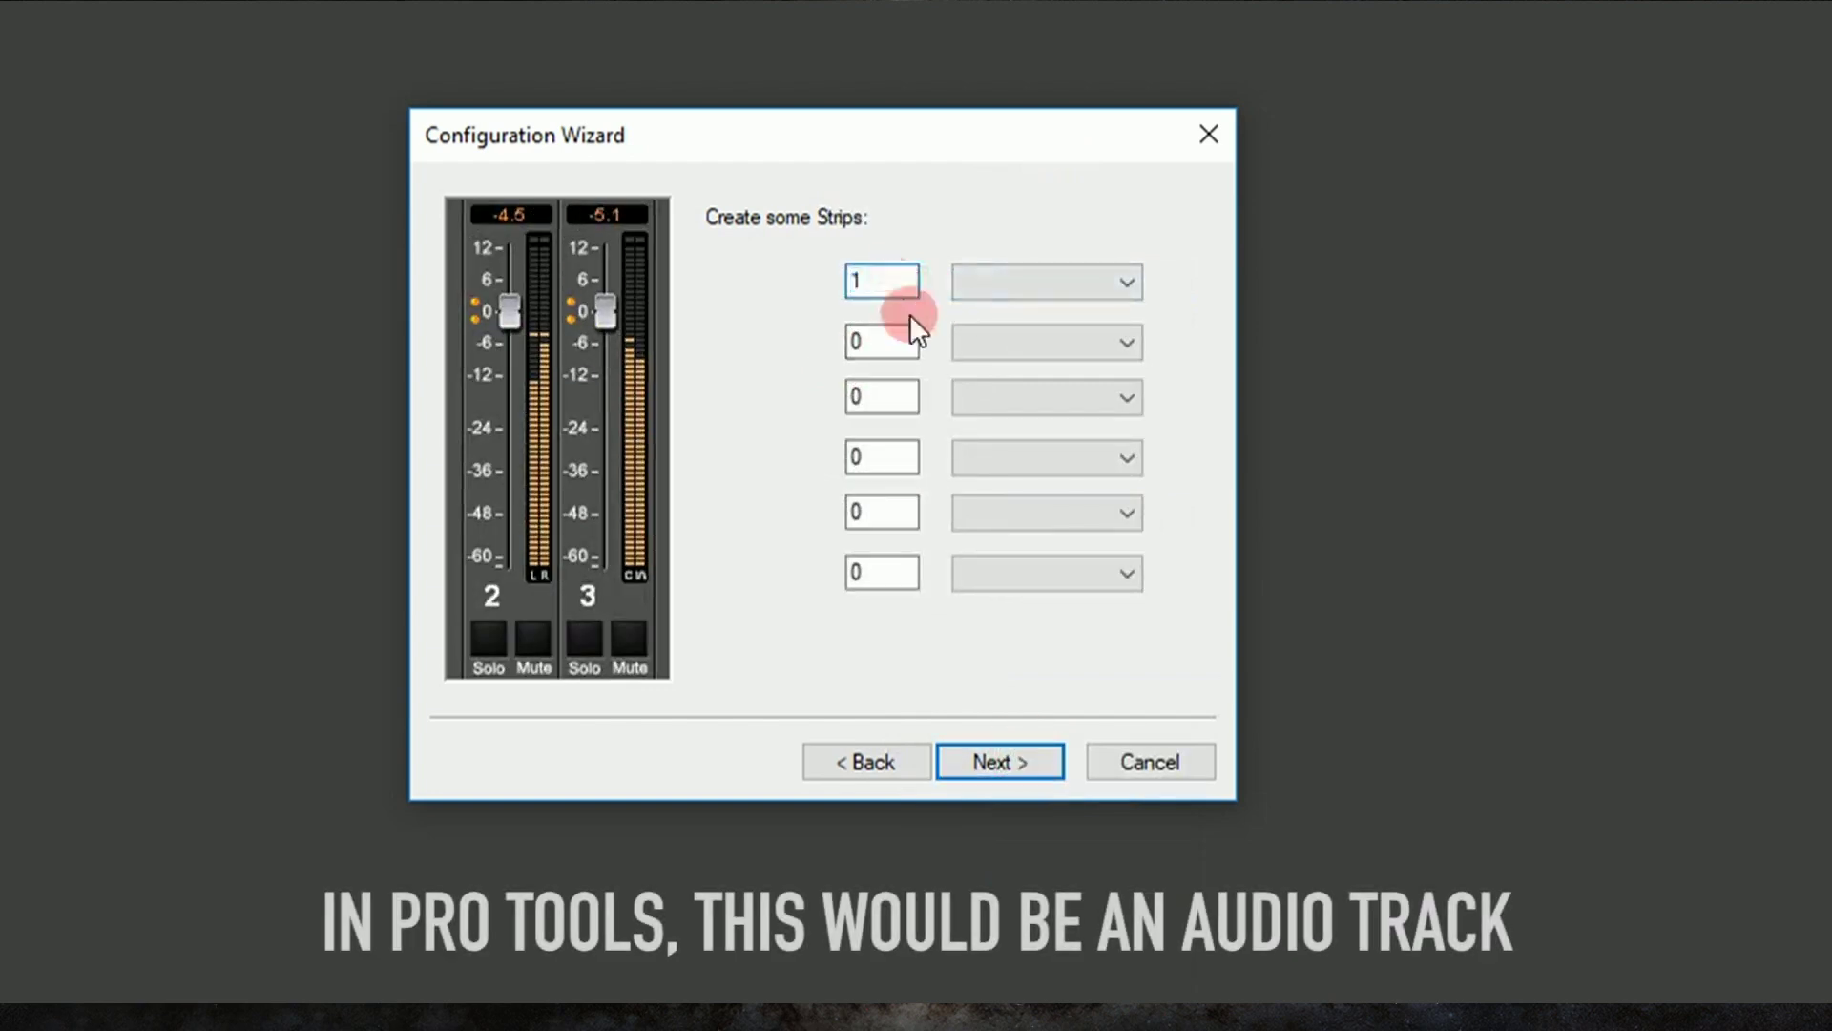
pyautogui.click(998, 281)
pyautogui.click(1027, 333)
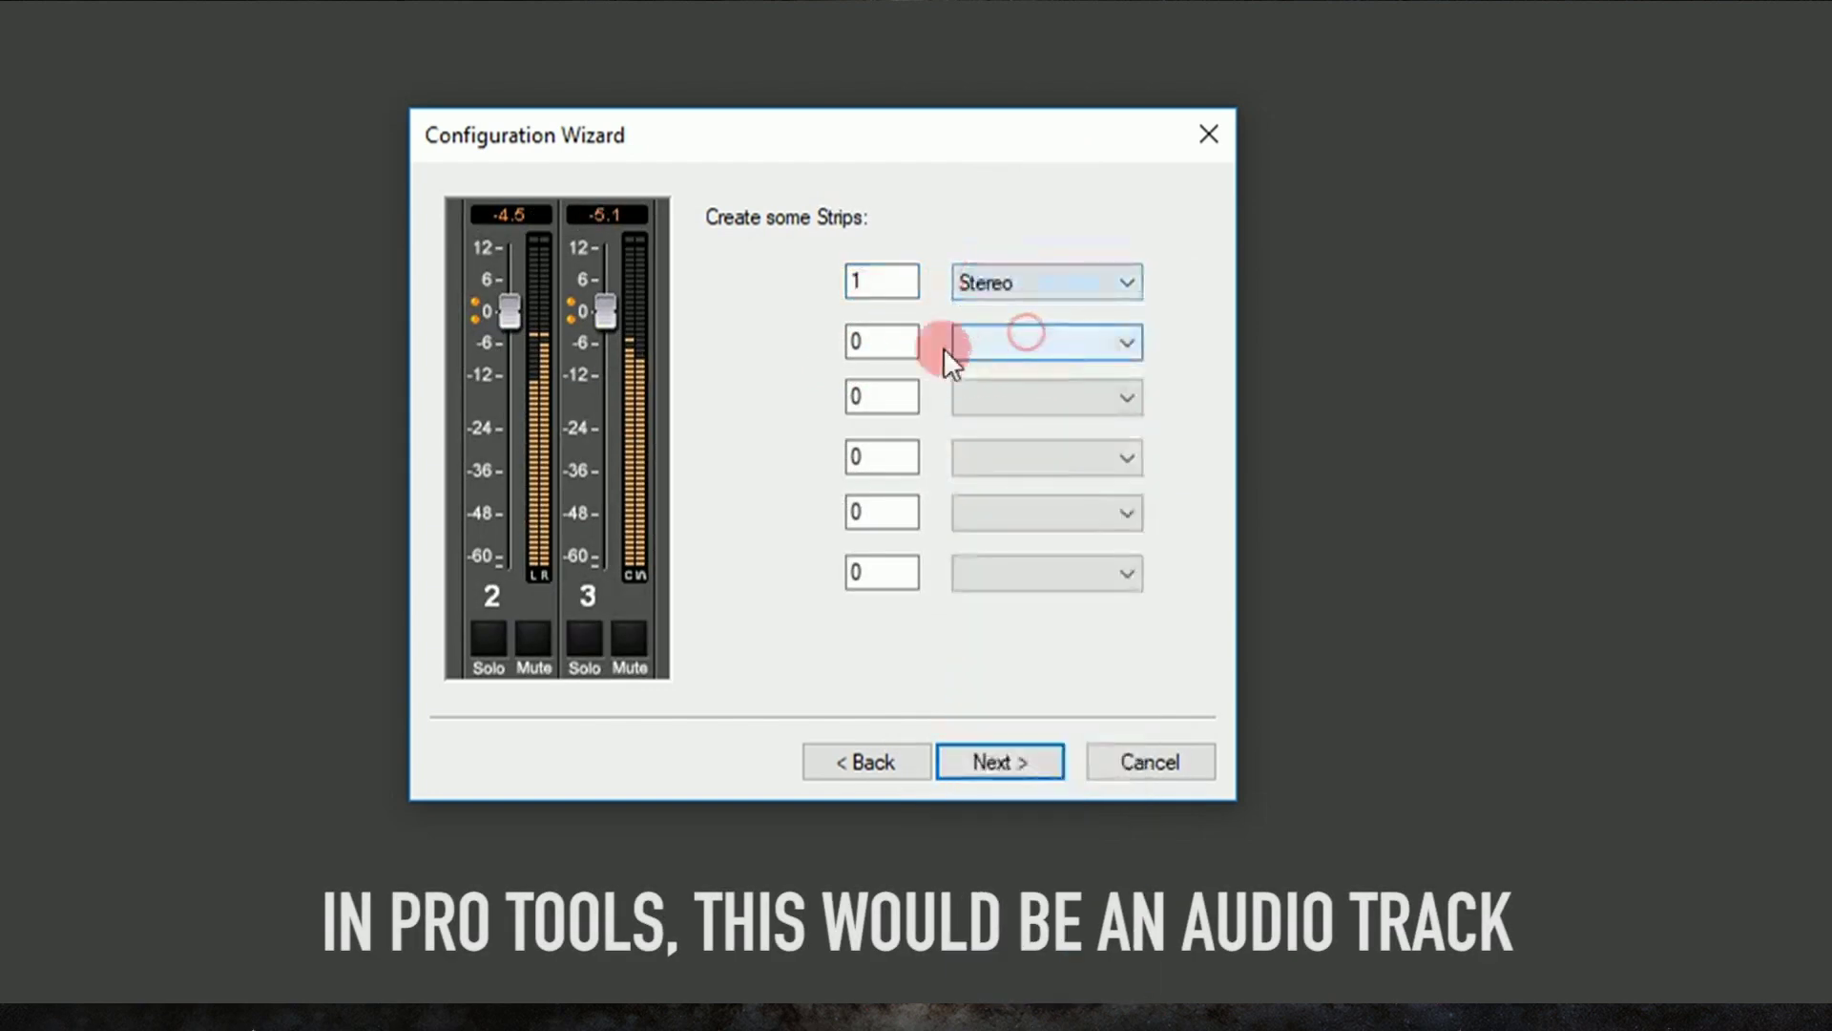
pyautogui.click(1004, 763)
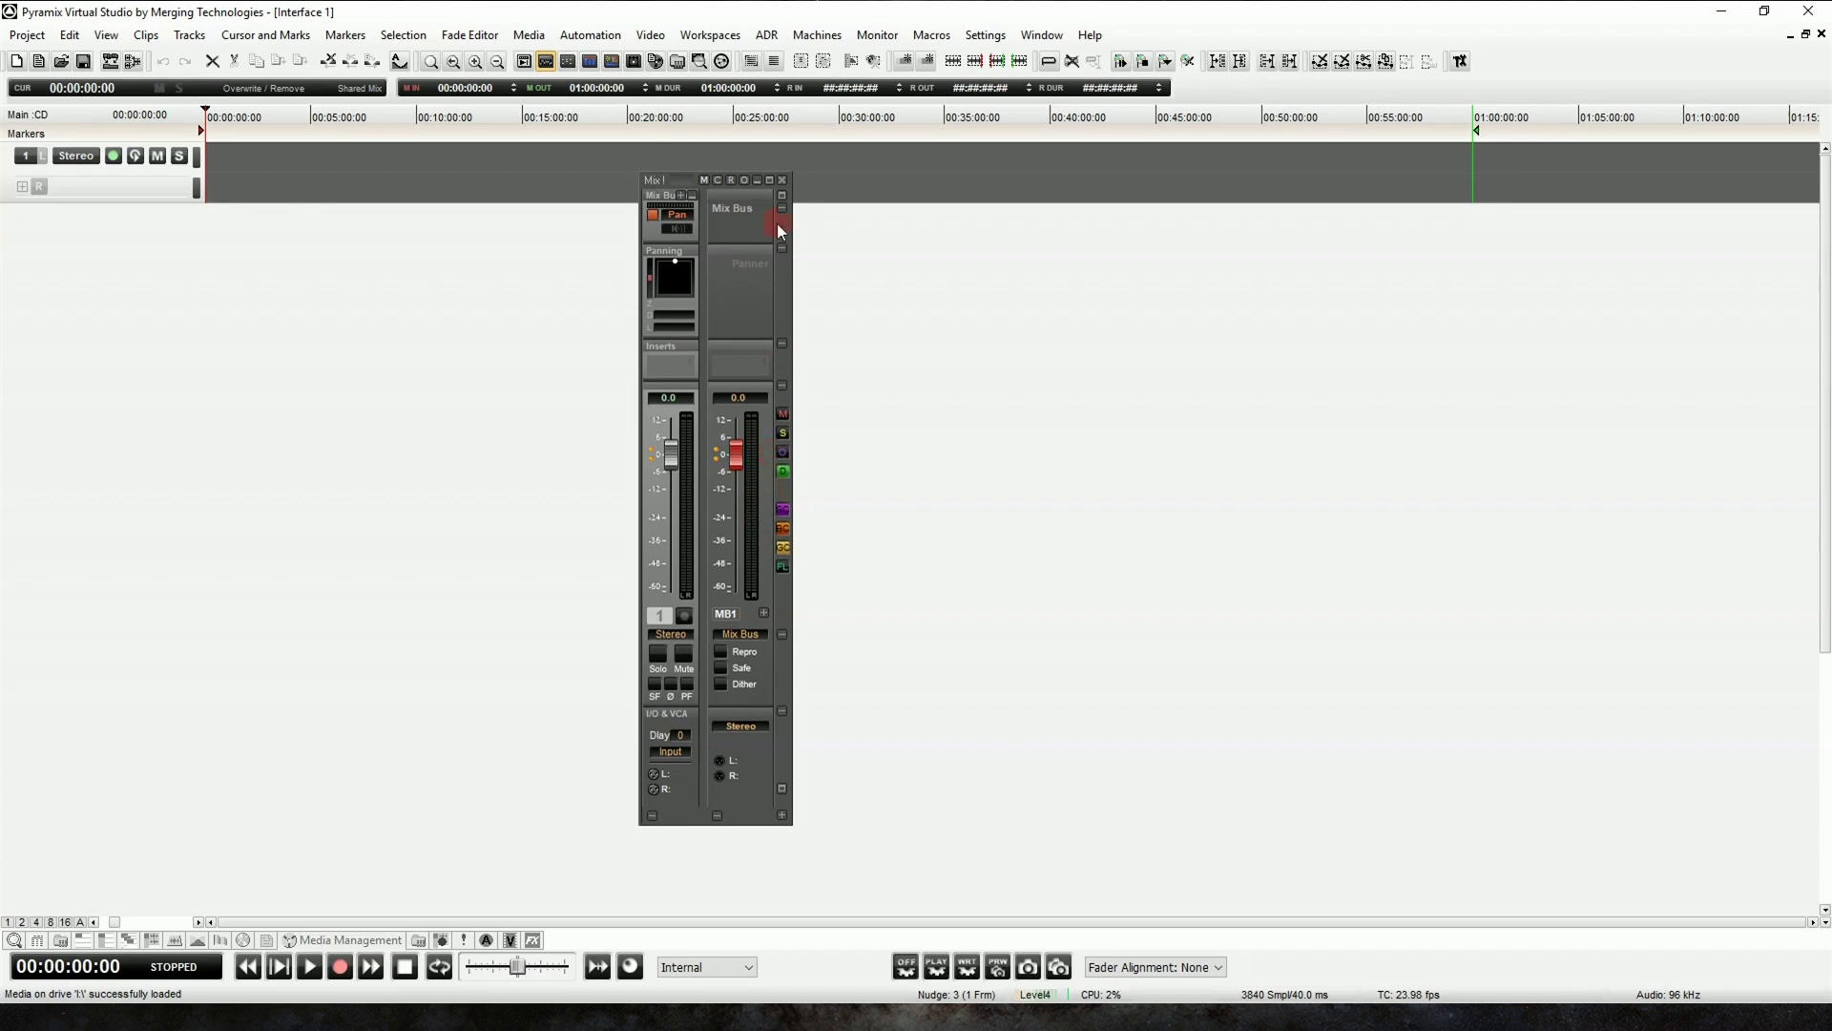
# Close the floating Mix window.
pyautogui.click(783, 181)
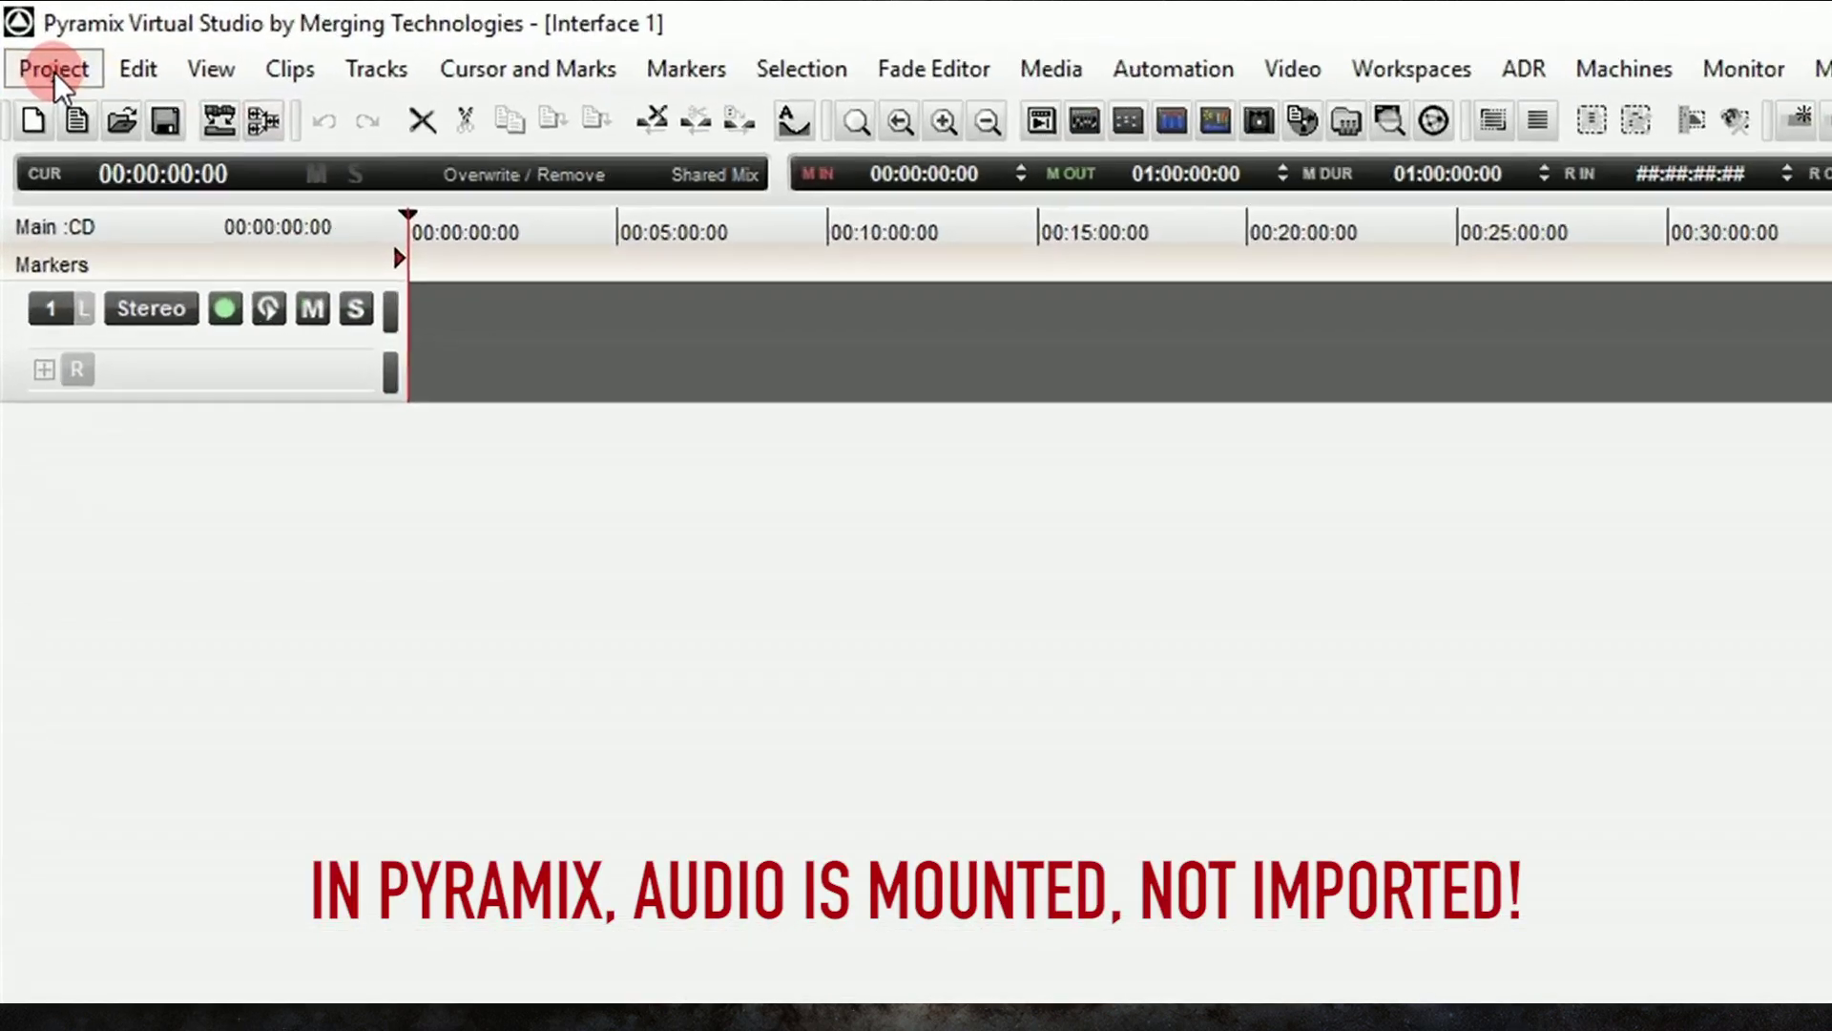
pyautogui.click(53, 71)
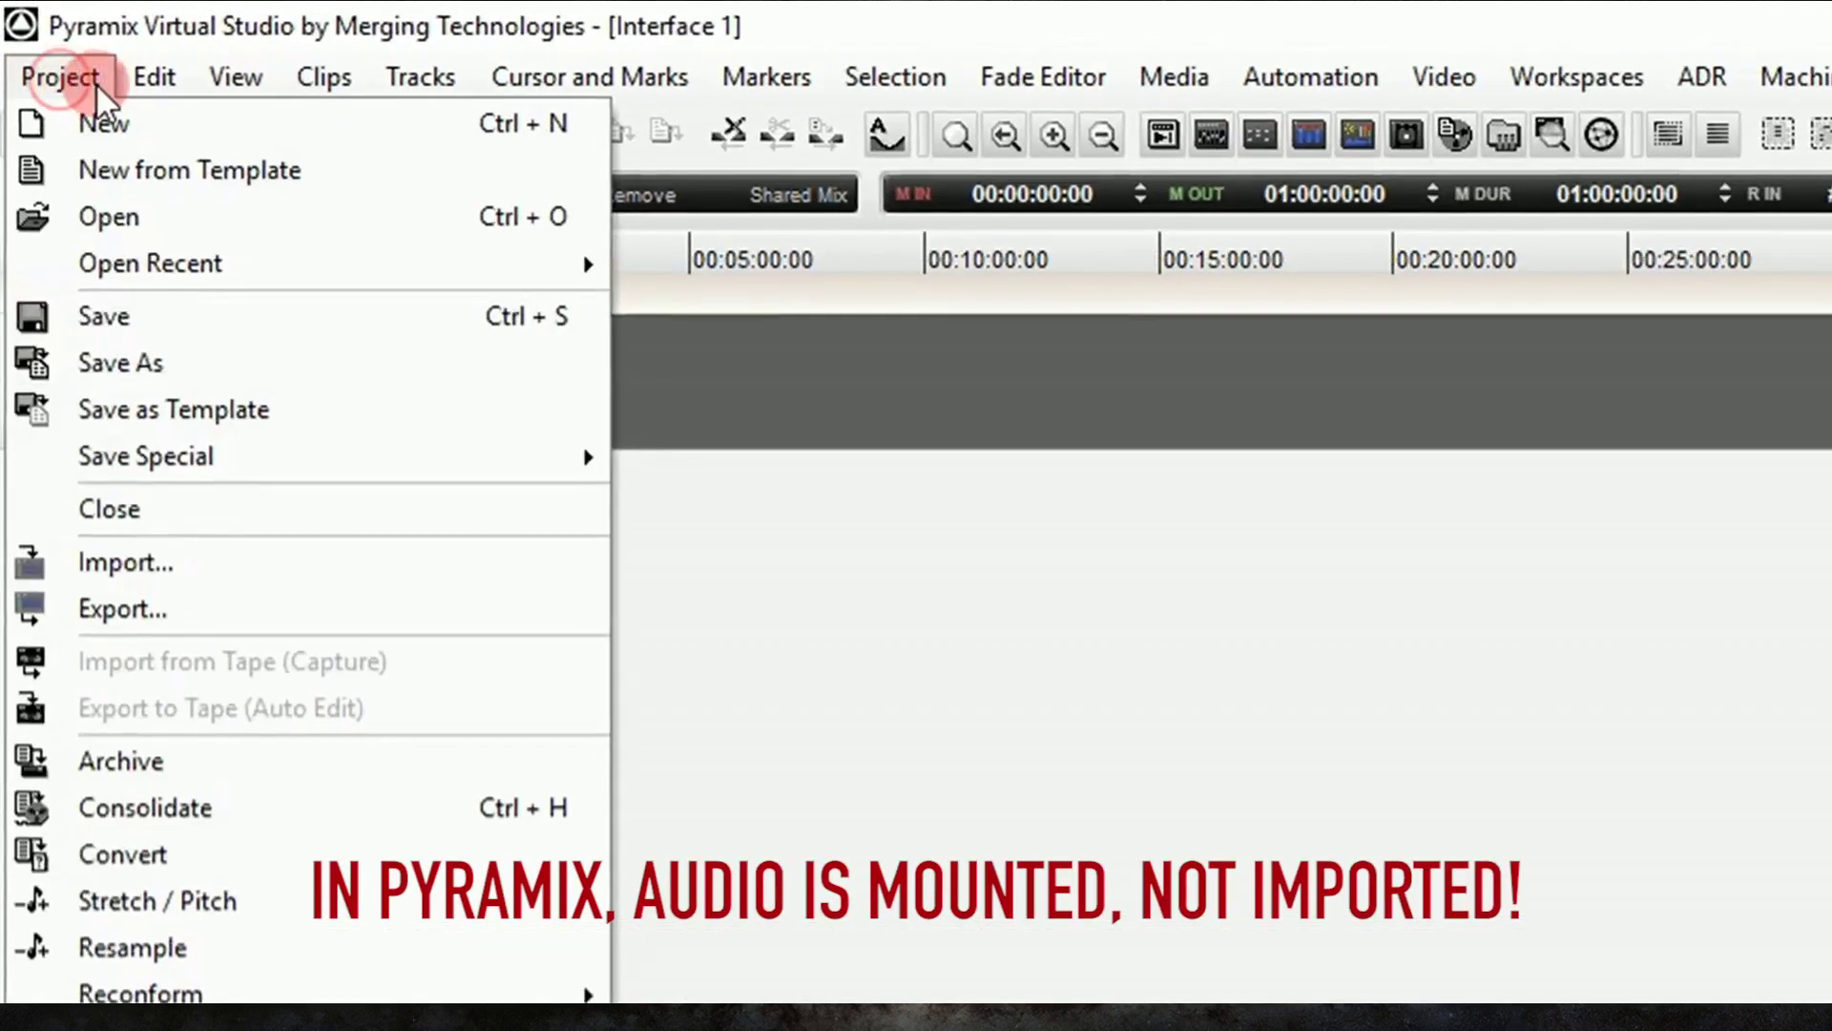
pyautogui.click(117, 500)
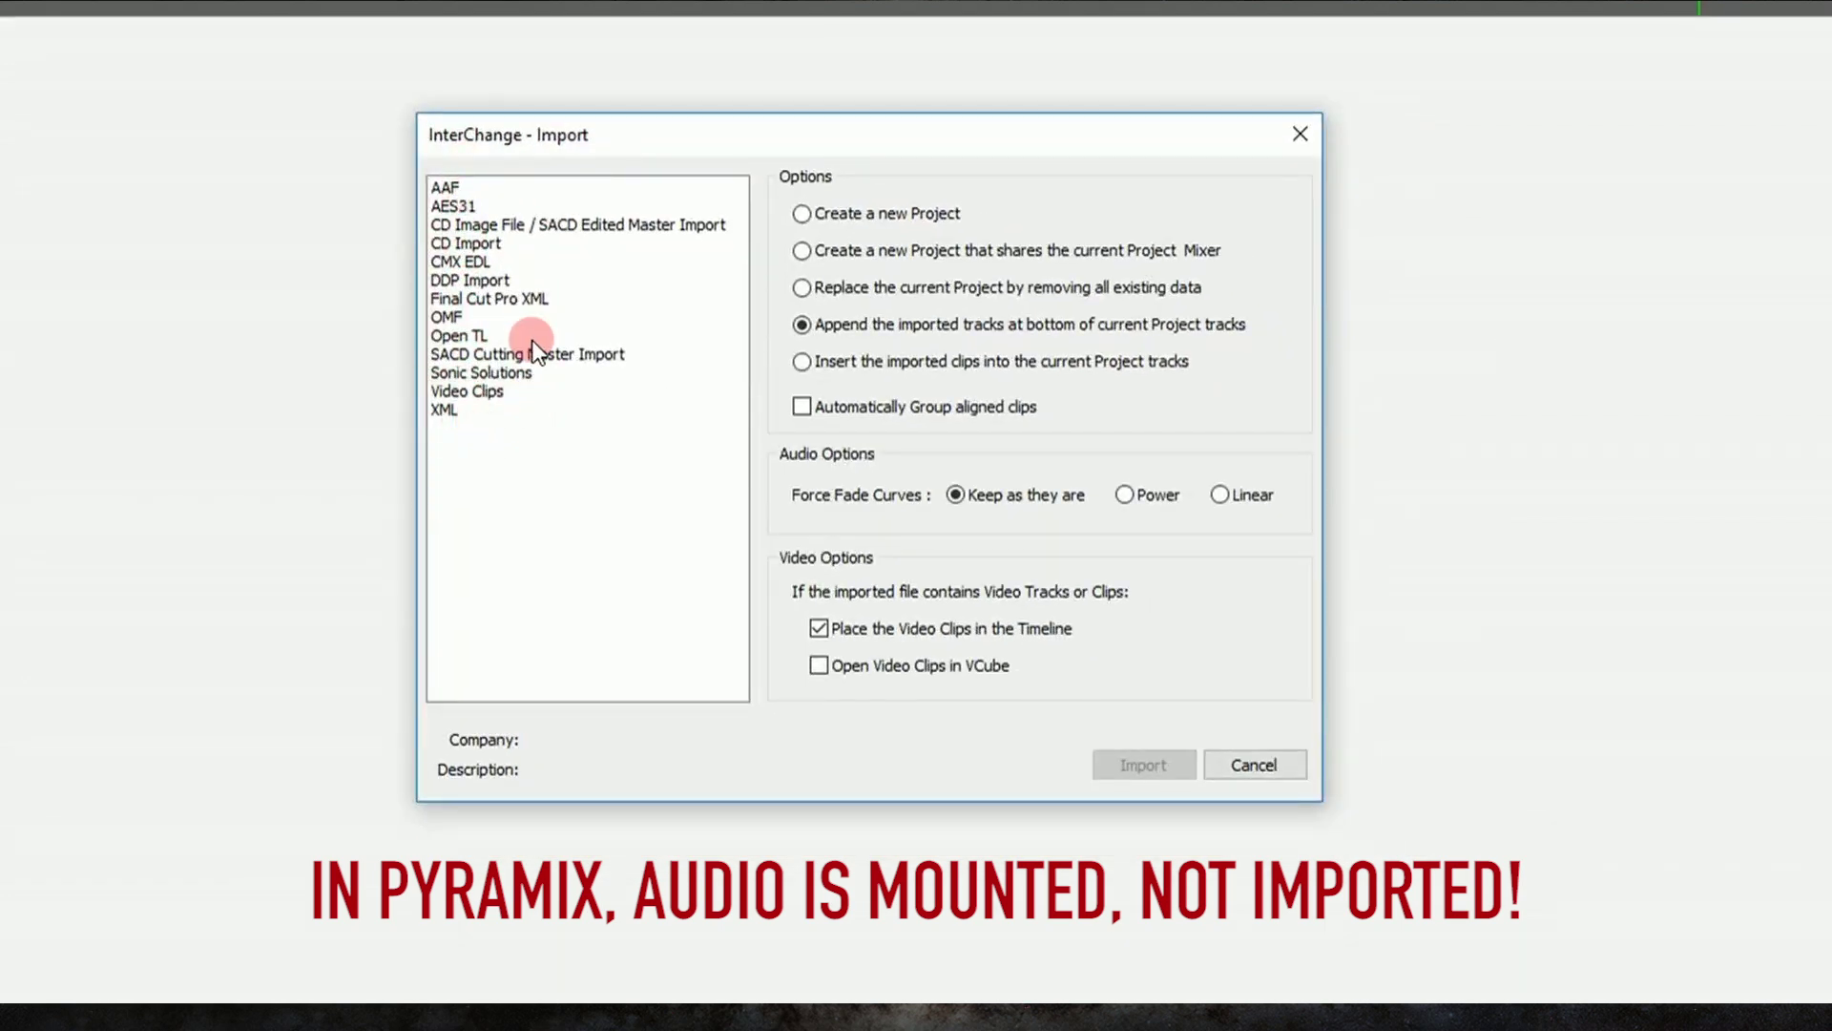
pyautogui.click(1250, 778)
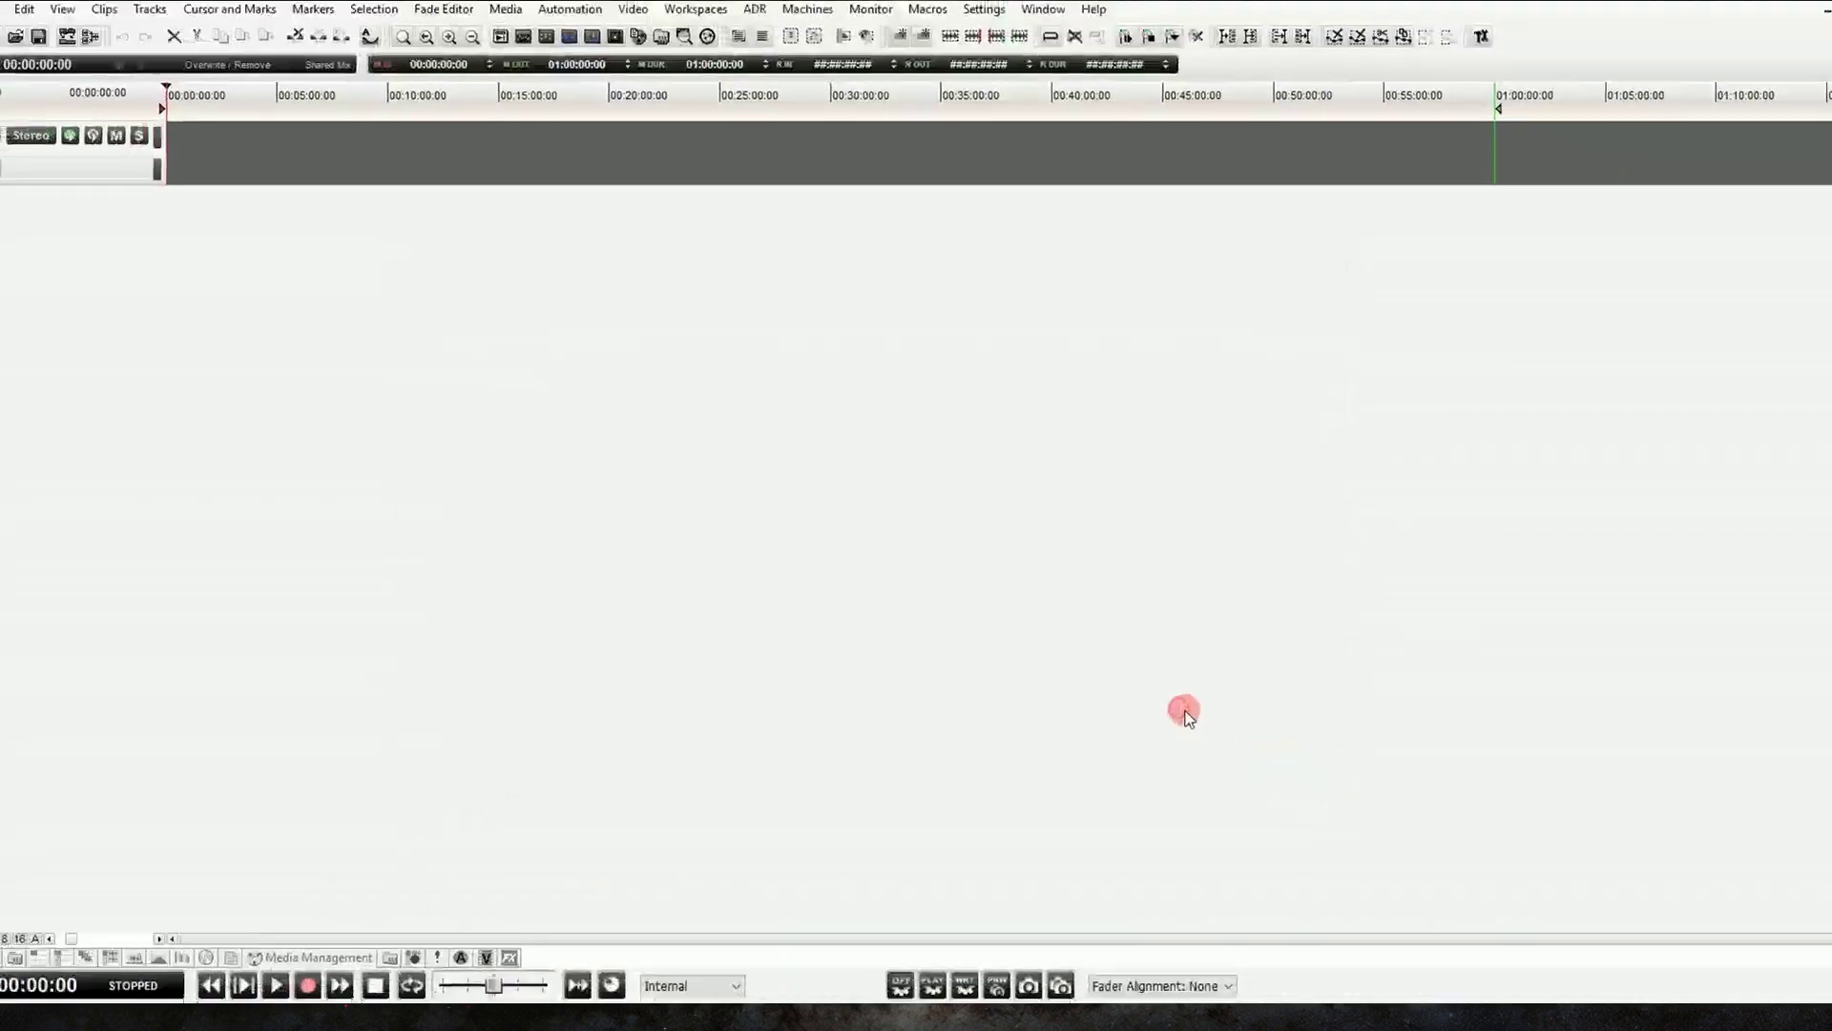
# Cycle the bottom panel views until the Media Management browser shows below the timeline.
pyautogui.click(107, 941)
pyautogui.click(14, 940)
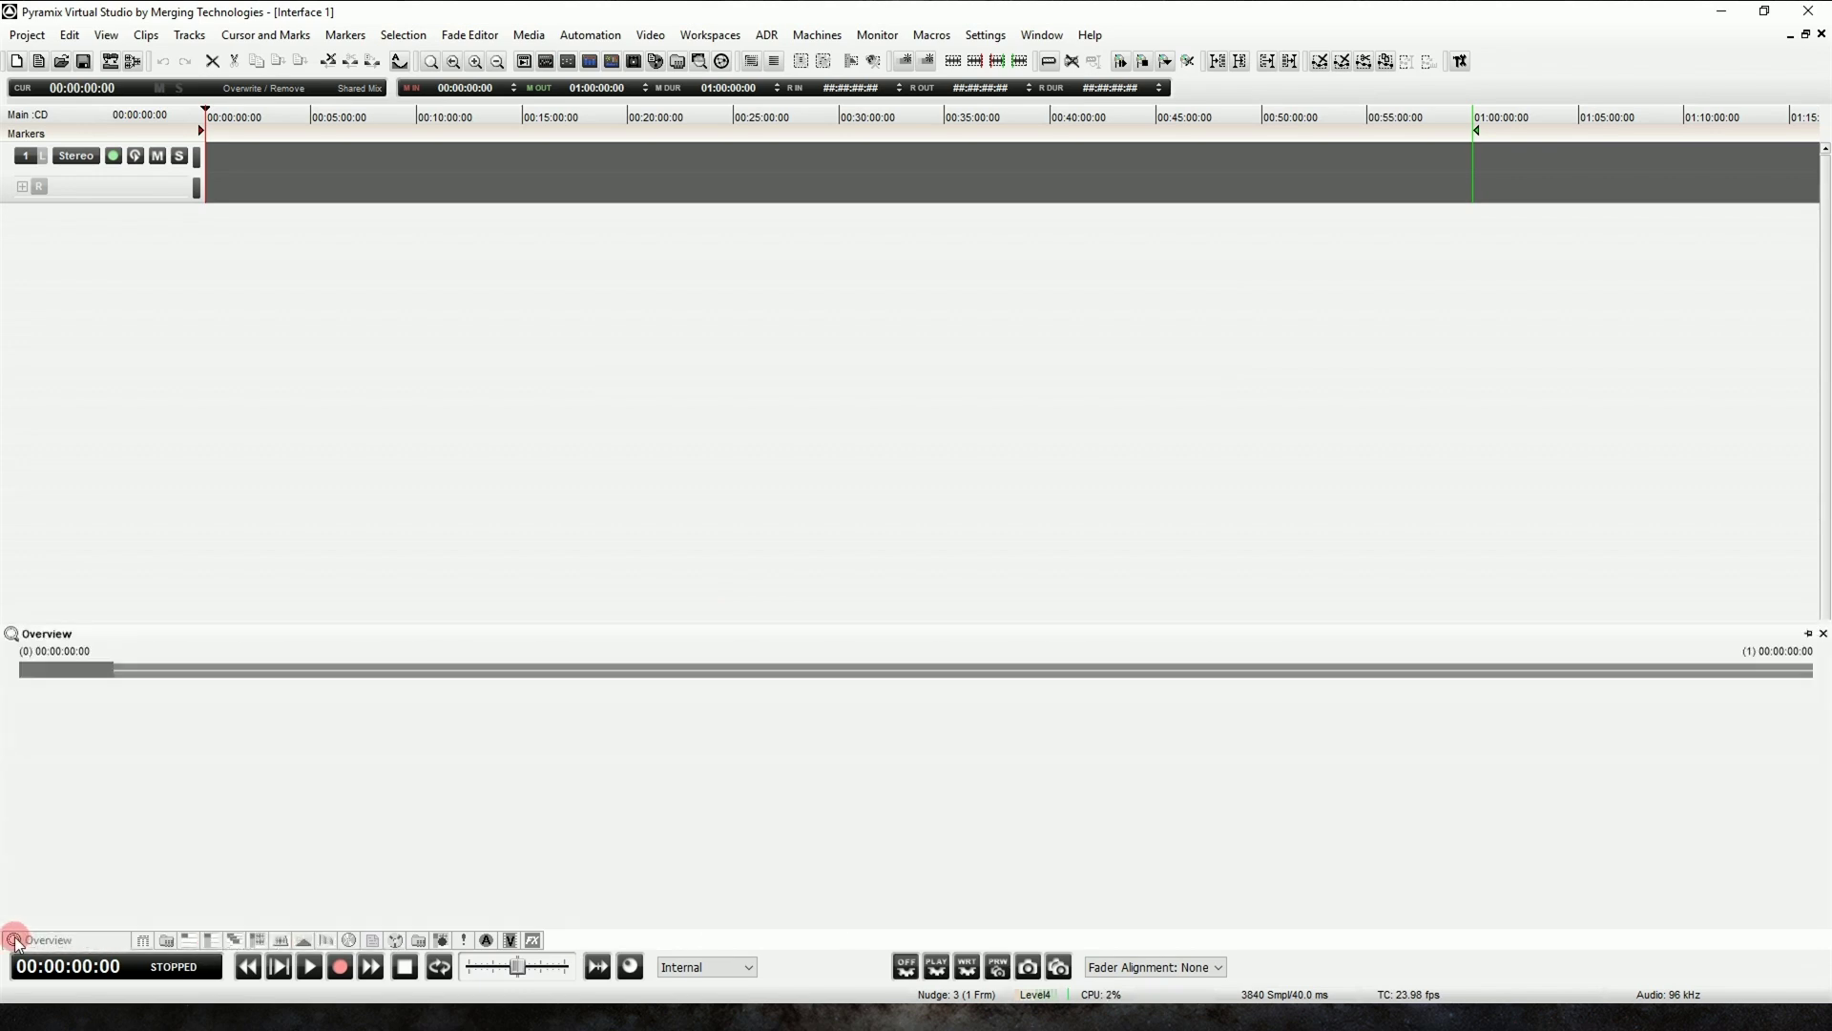
pyautogui.click(211, 942)
pyautogui.click(328, 942)
pyautogui.click(118, 930)
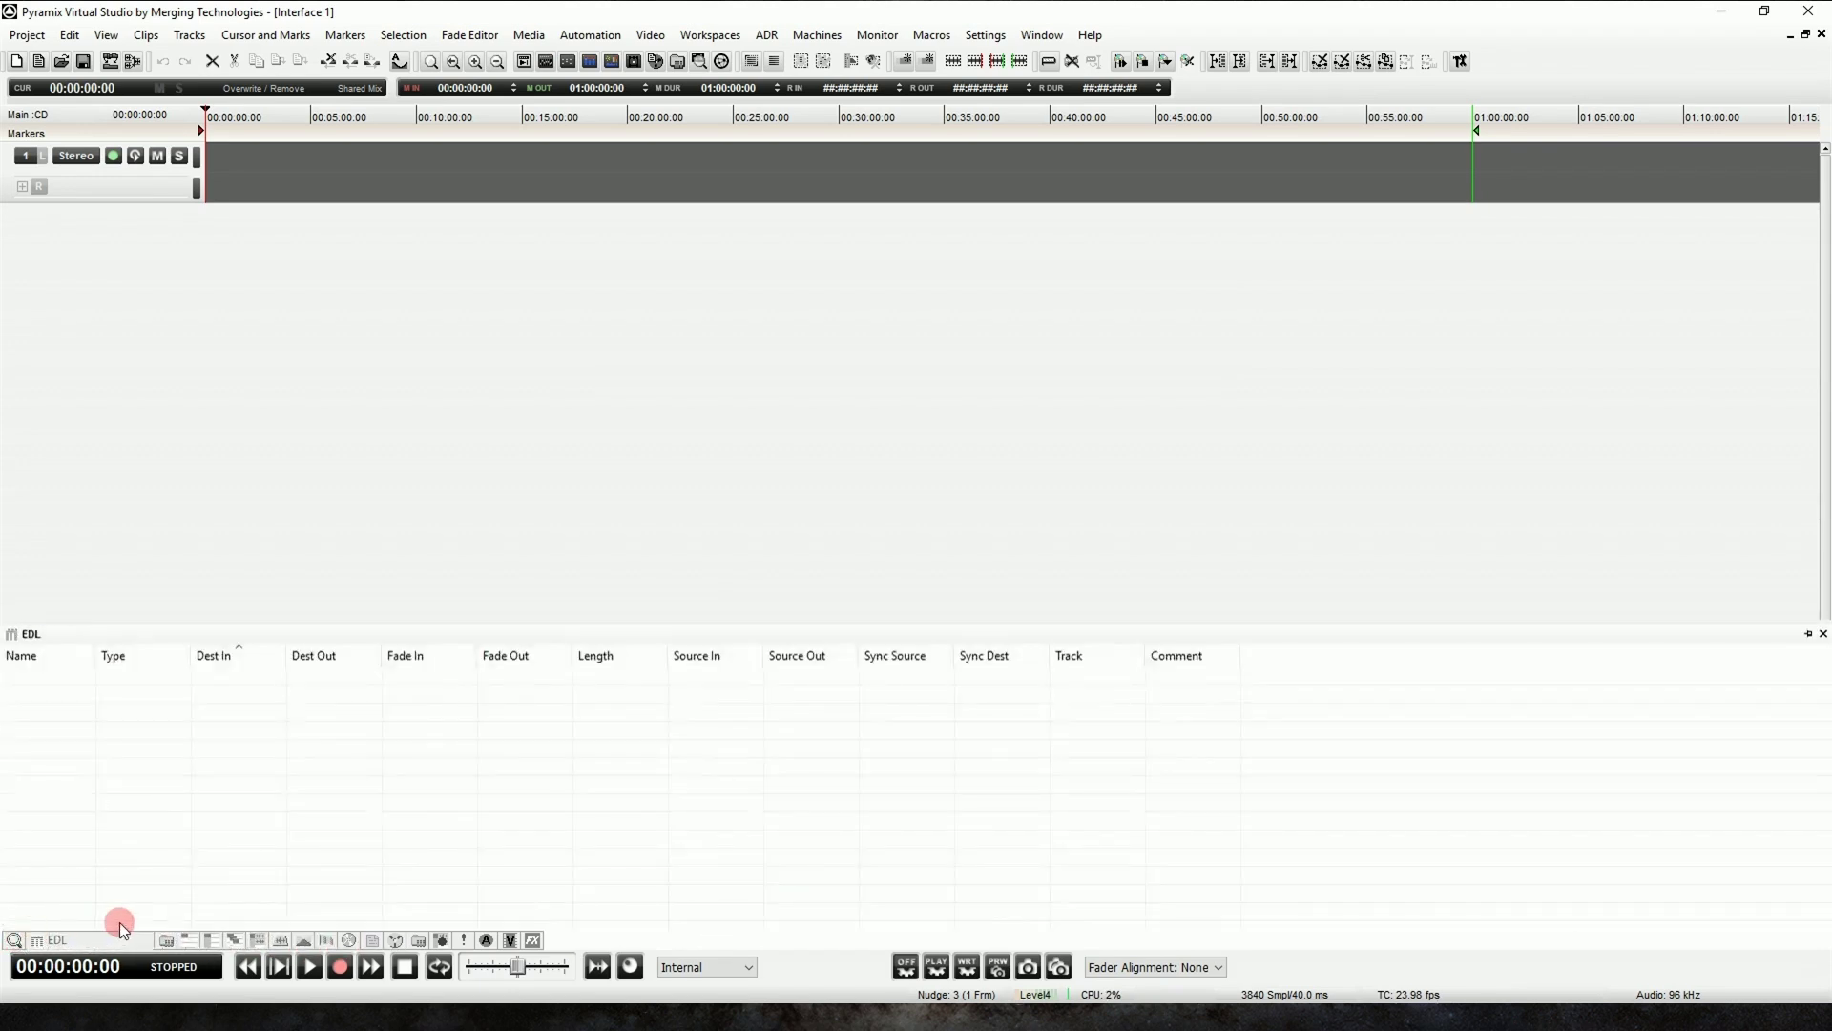
pyautogui.click(168, 933)
pyautogui.click(244, 937)
pyautogui.click(266, 935)
pyautogui.click(369, 942)
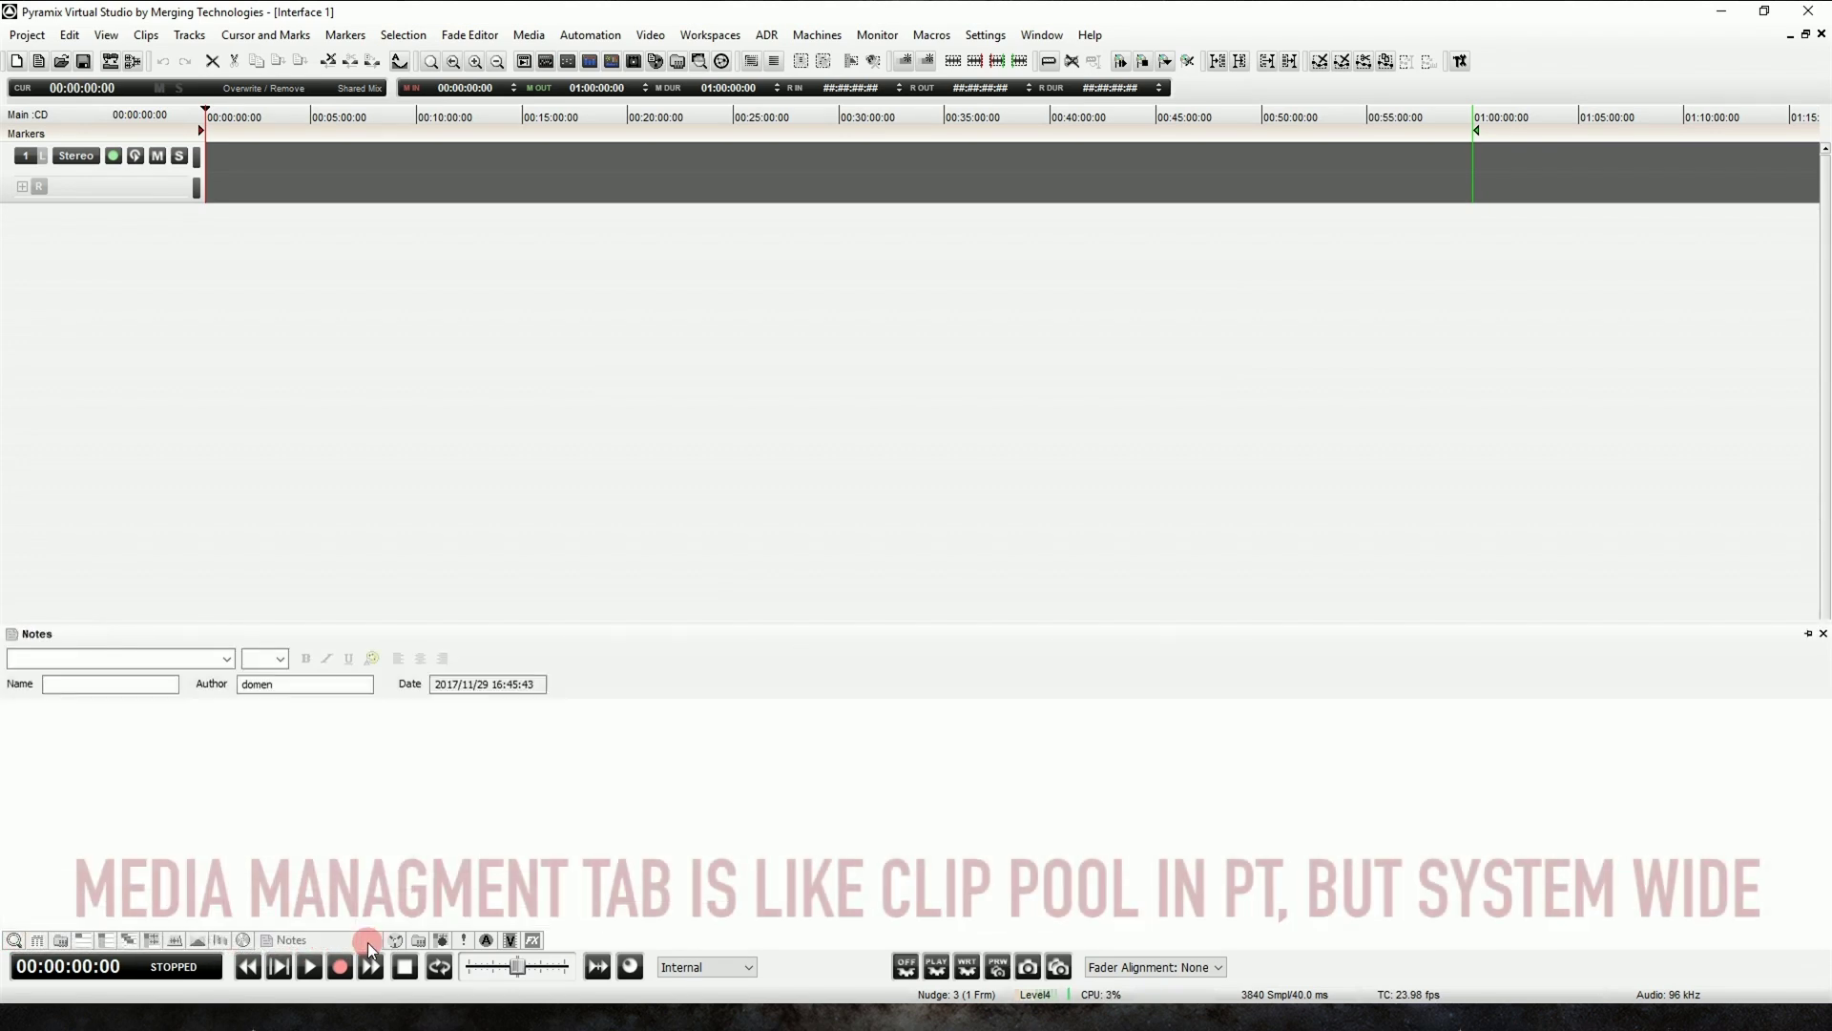
pyautogui.click(397, 942)
pyautogui.click(466, 940)
pyautogui.click(295, 939)
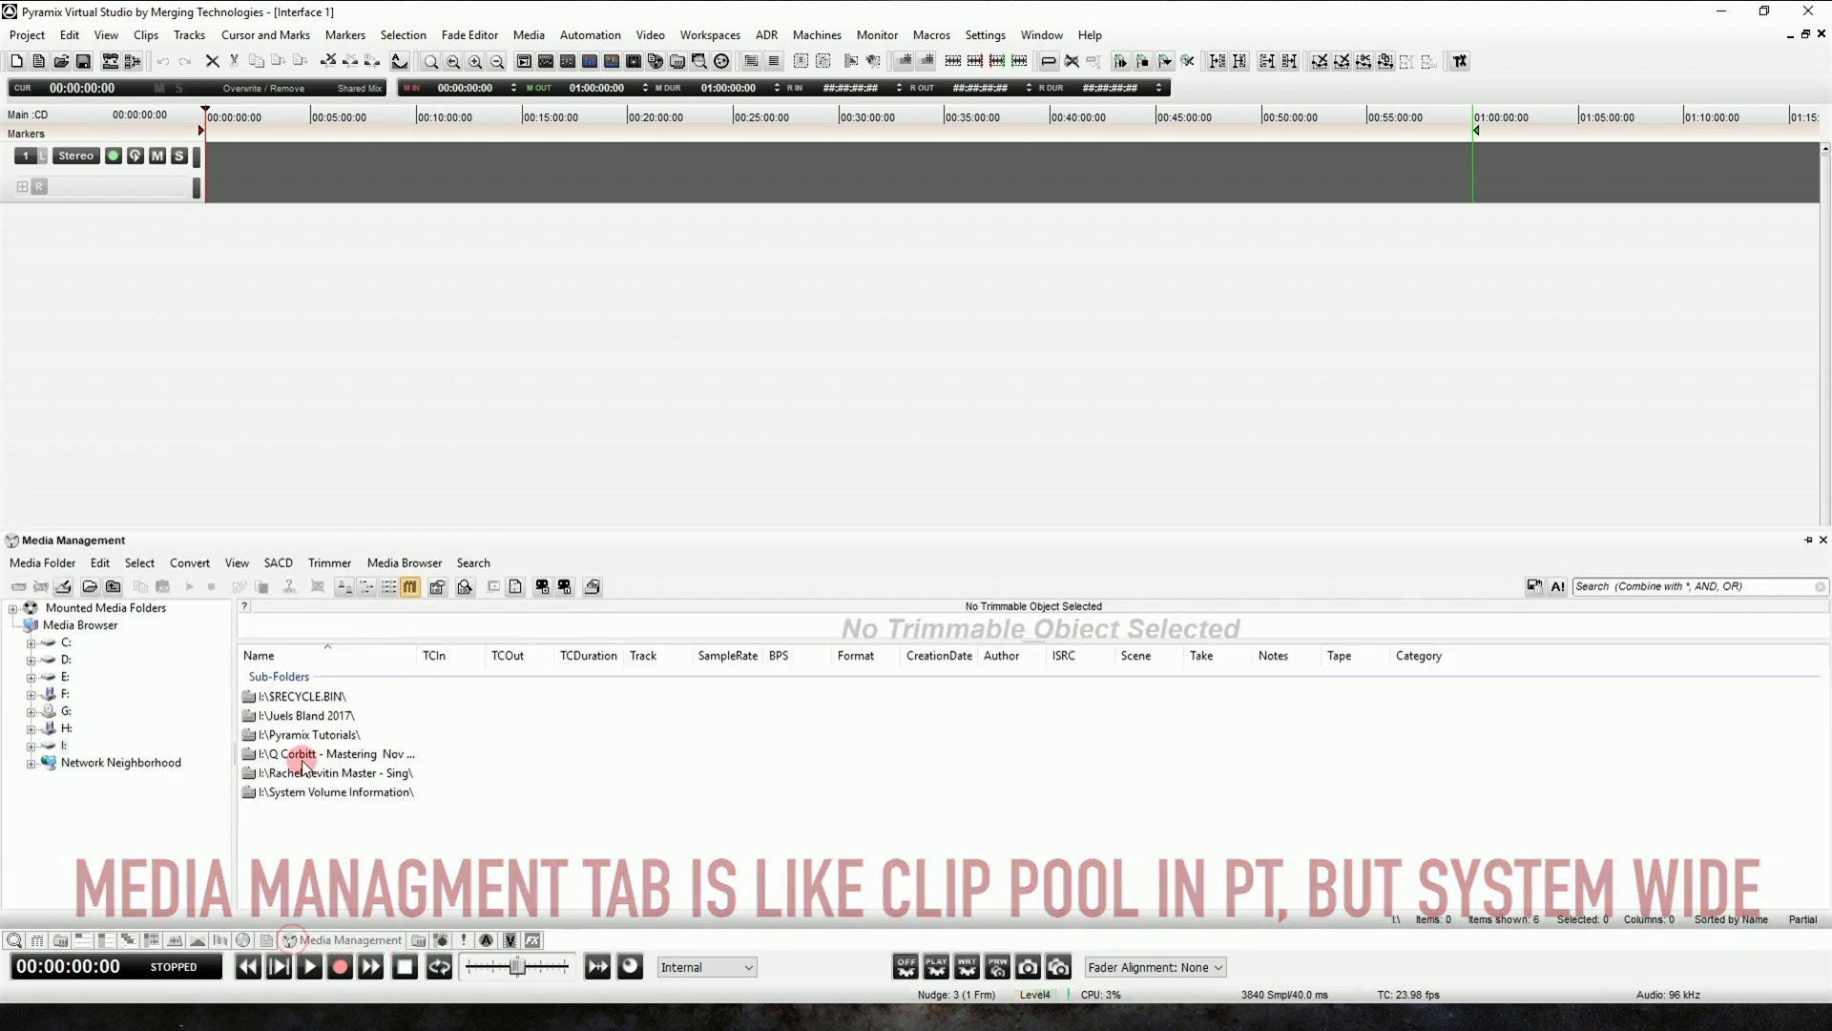
# Open the 2017 client folder on drive I, then the Falling with Style project folder.
pyautogui.click(299, 716)
pyautogui.doubleClick(253, 714)
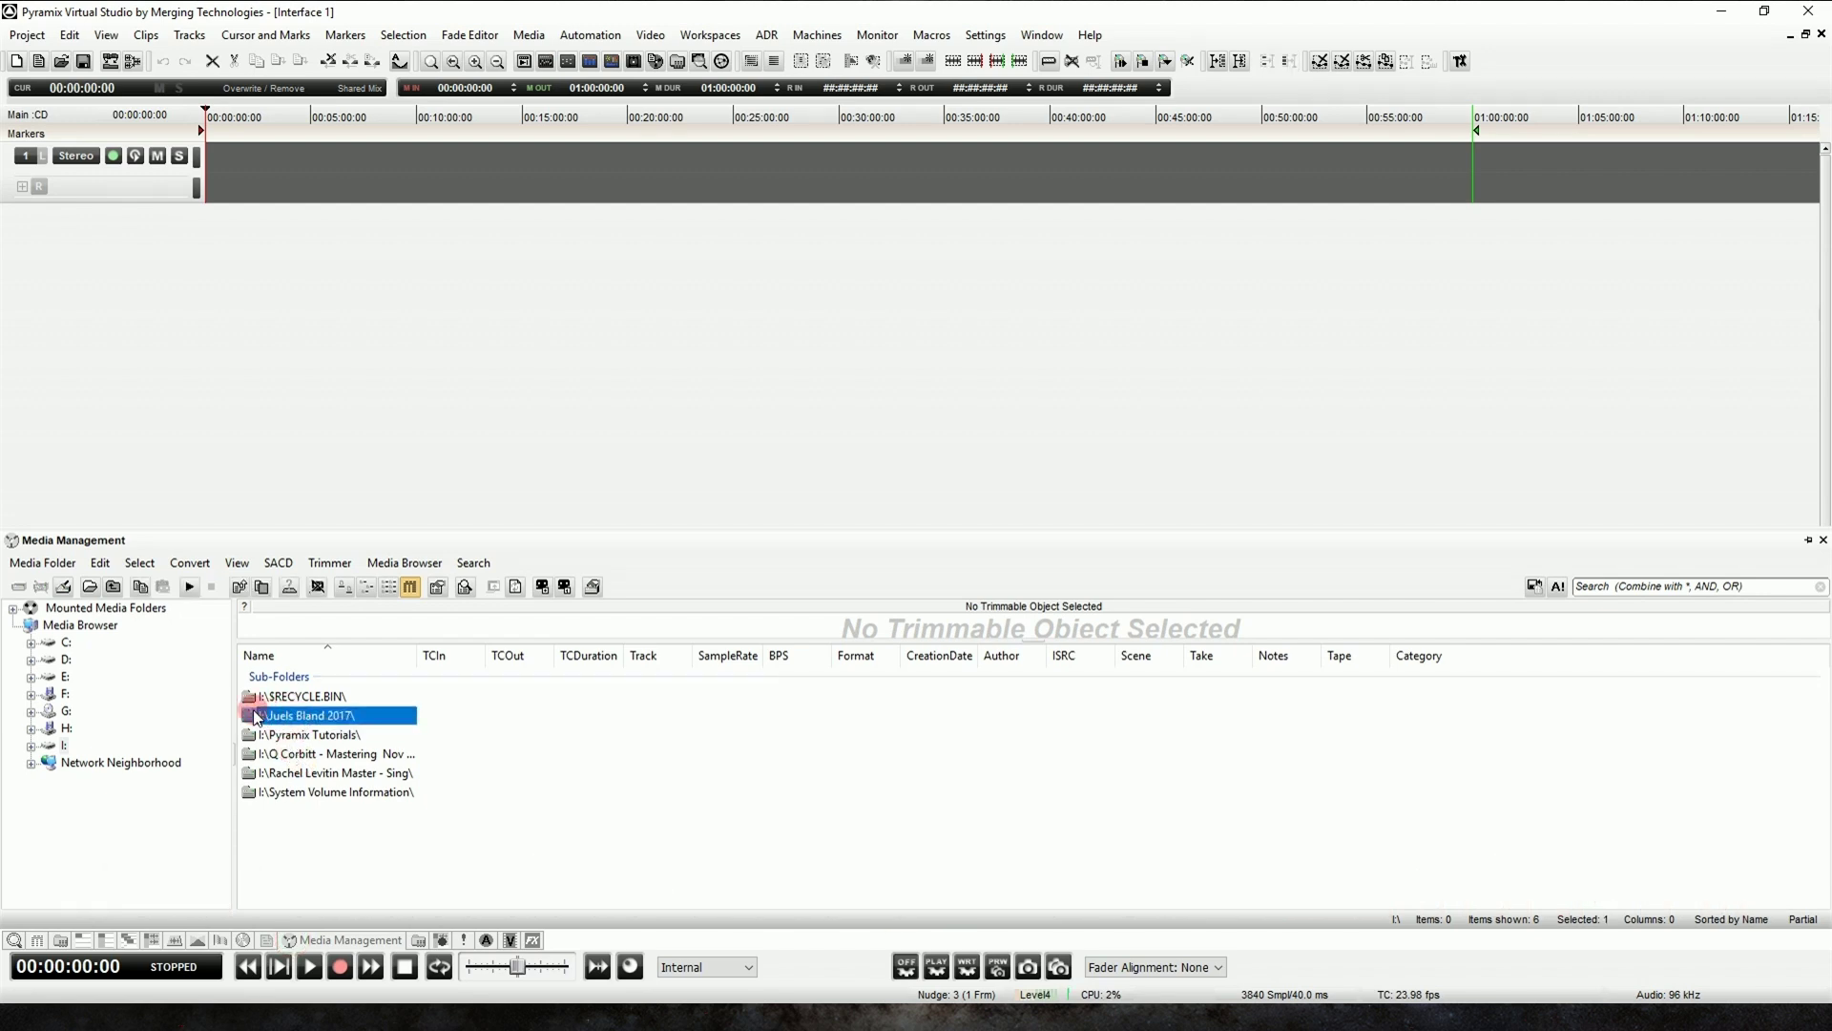
pyautogui.doubleClick(262, 698)
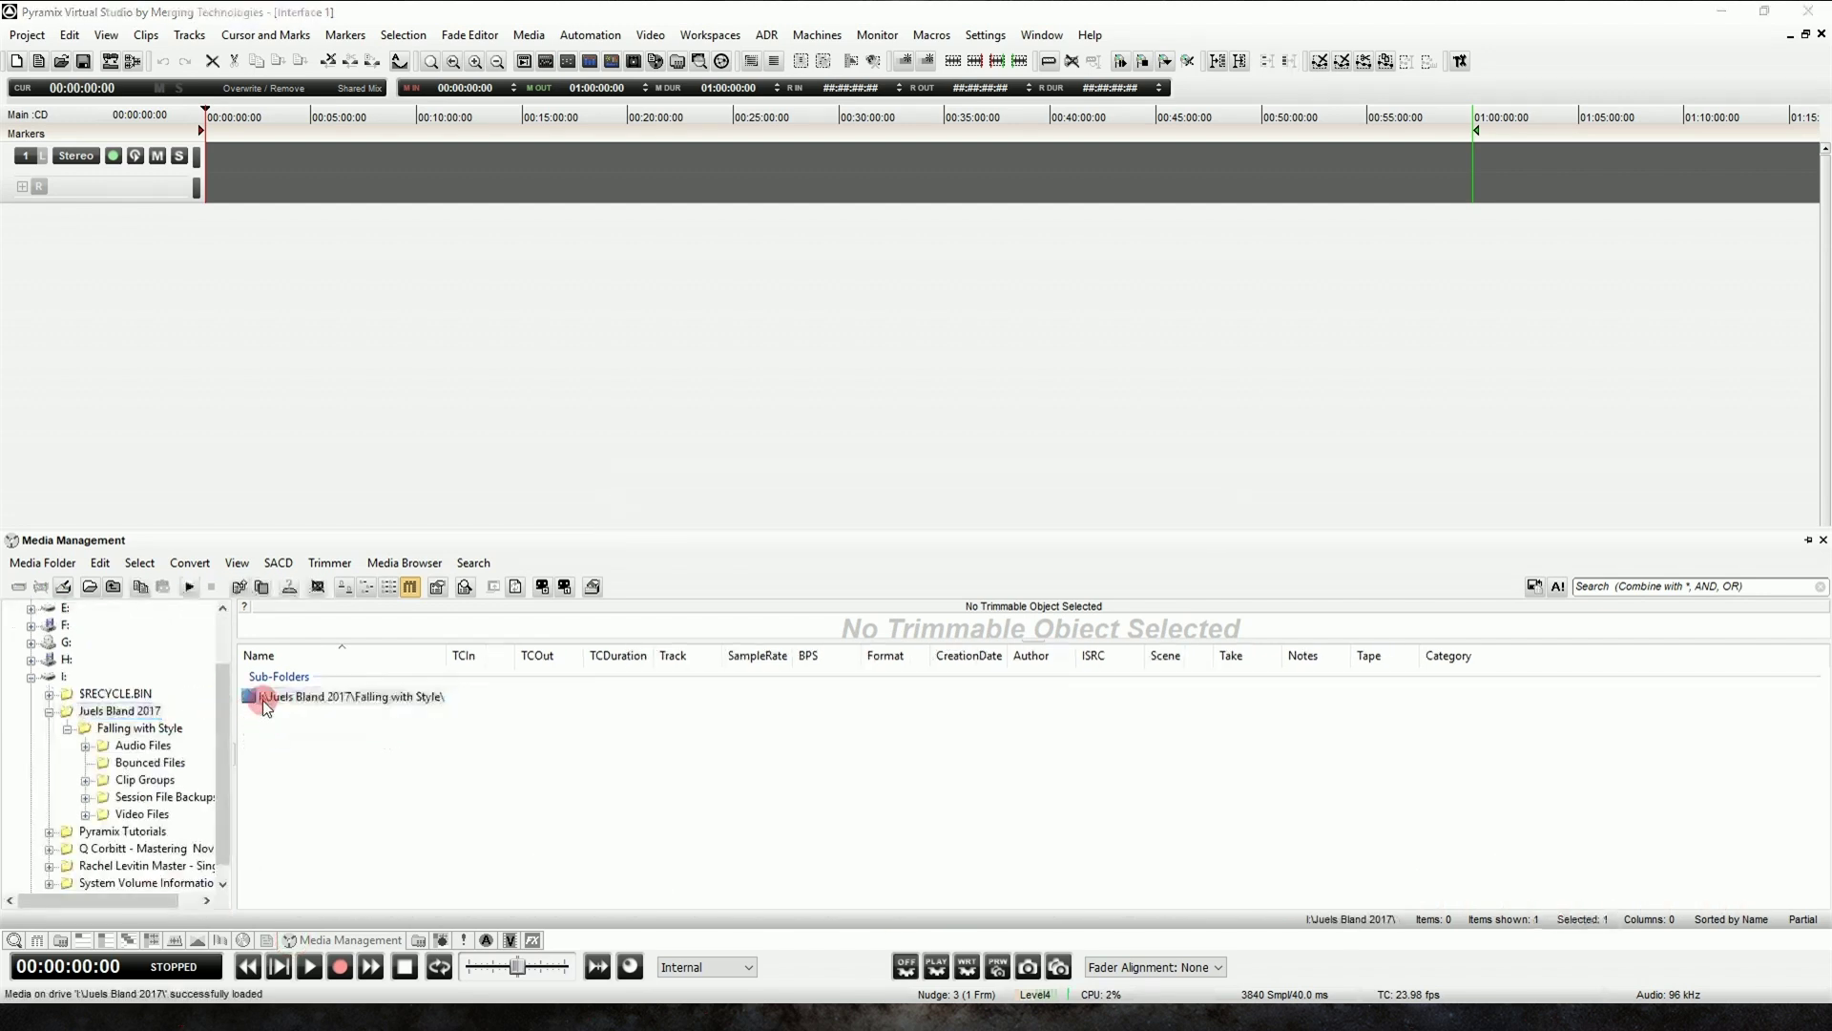
# Open the Bounced Files folder, then hide and reopen the Media Management panel with Ctrl+M.
pyautogui.doubleClick(283, 718)
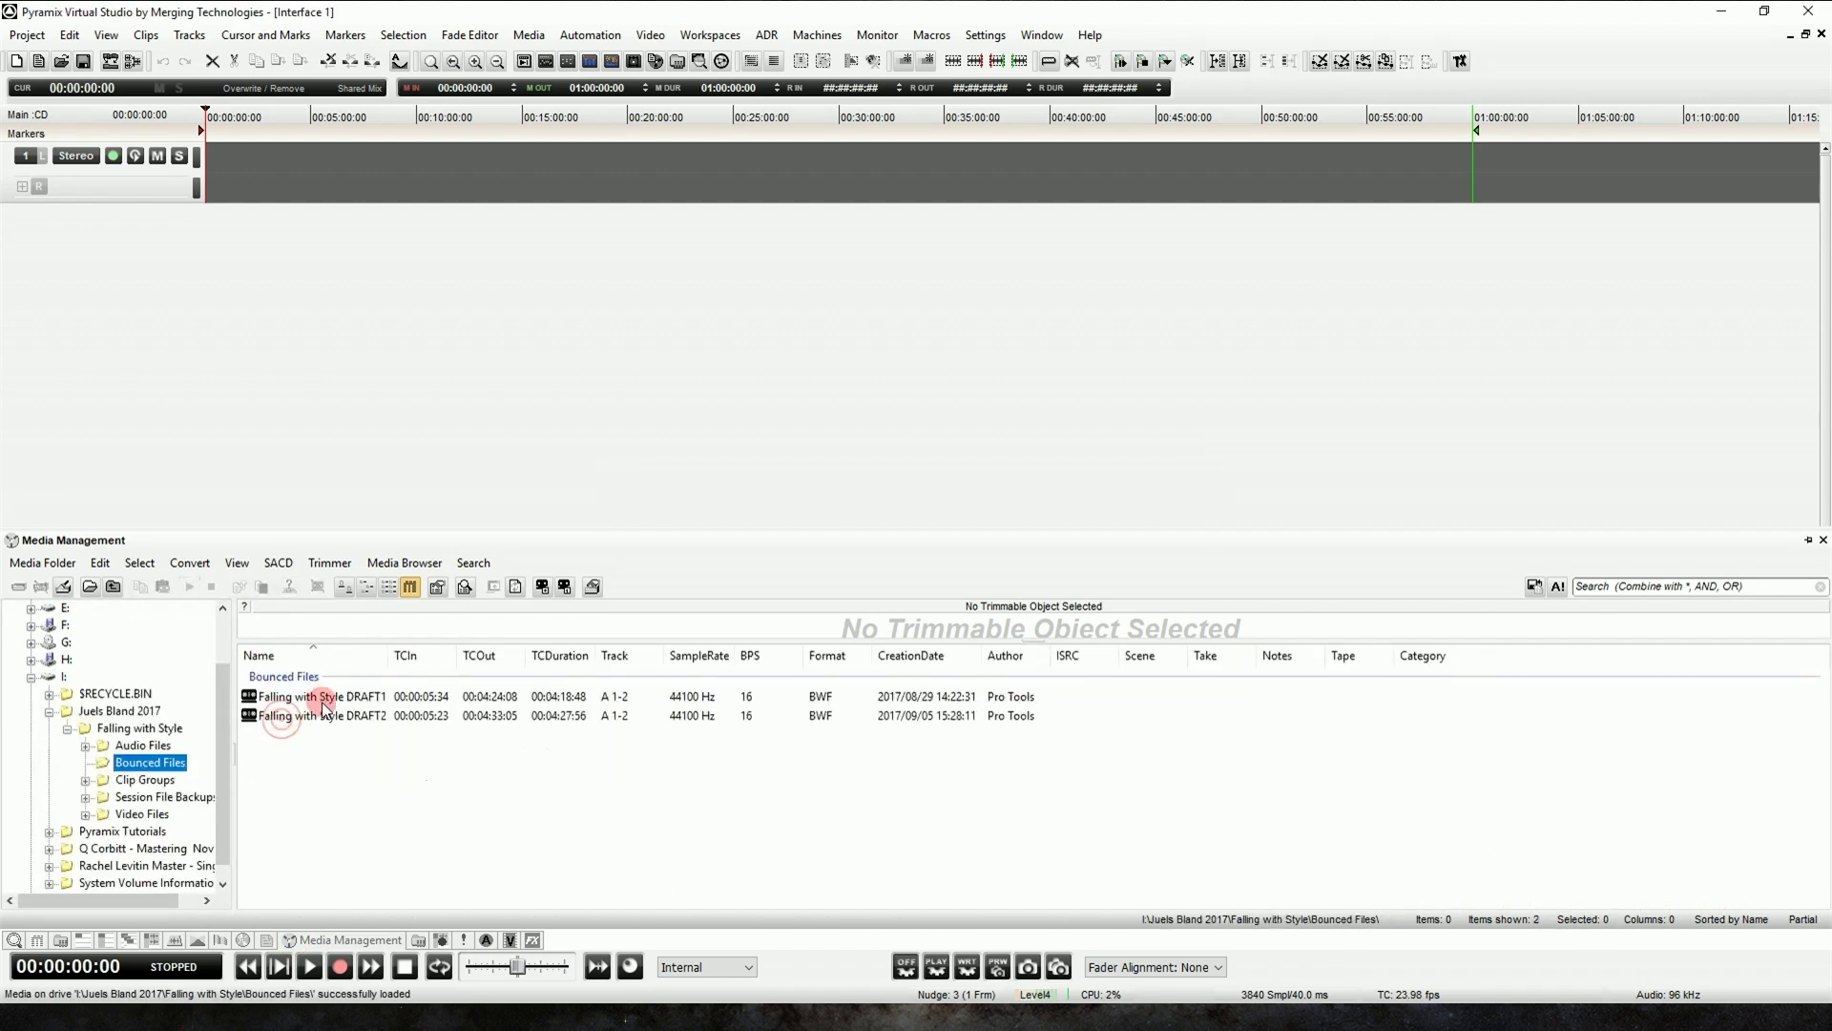
pyautogui.hotkey('ctrl', 'm')
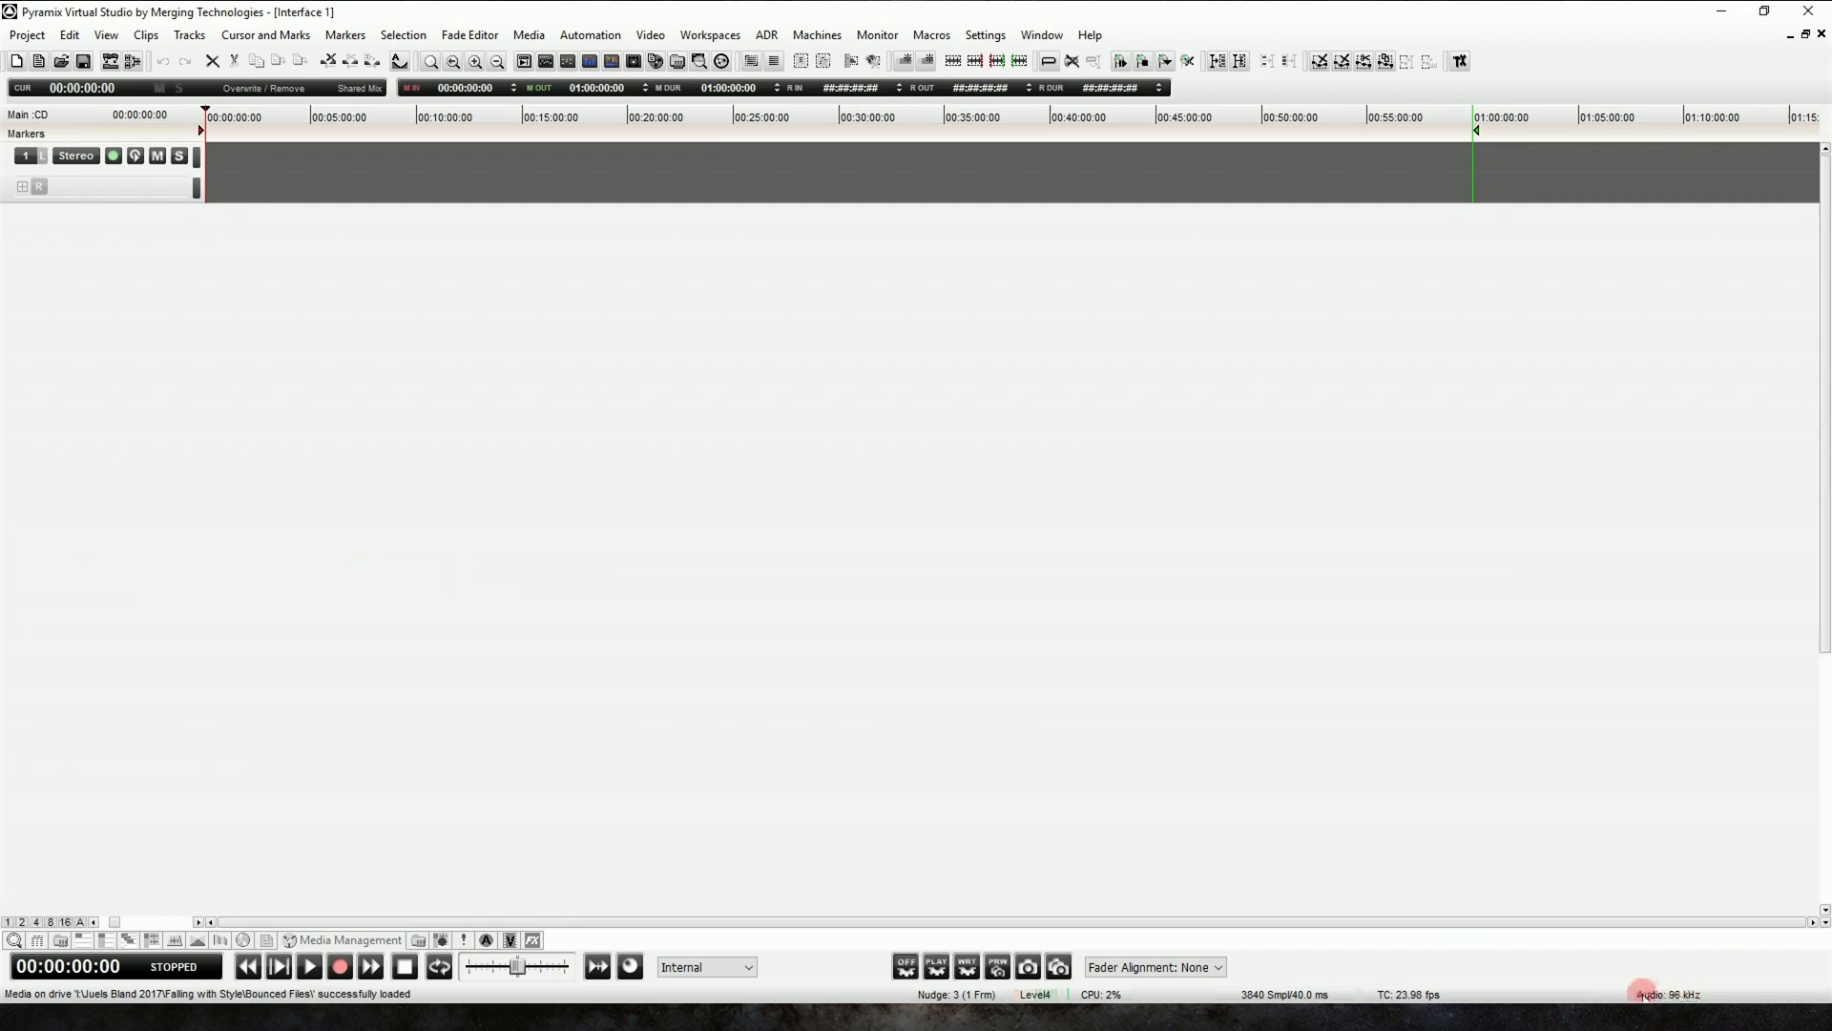
pyautogui.click(372, 939)
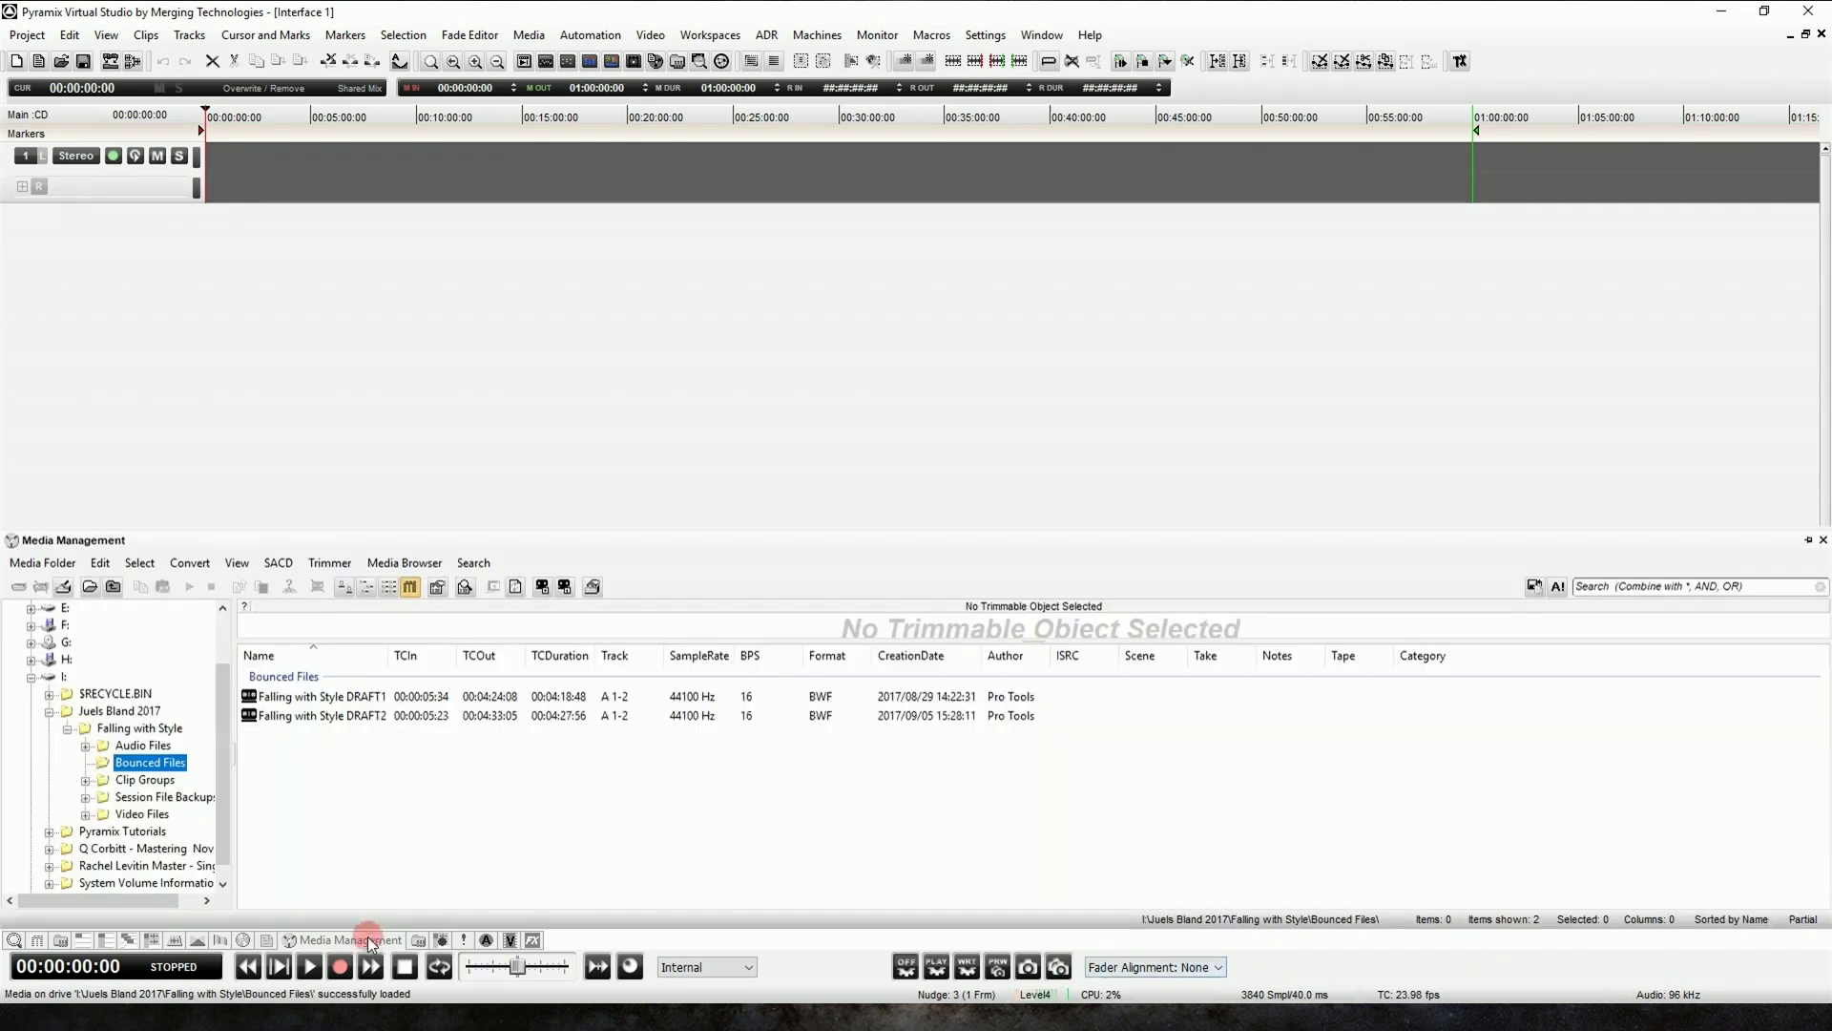
# Drag Falling with Style DRAFT2 onto the track near five minutes and select the clip.
pyautogui.click(334, 723)
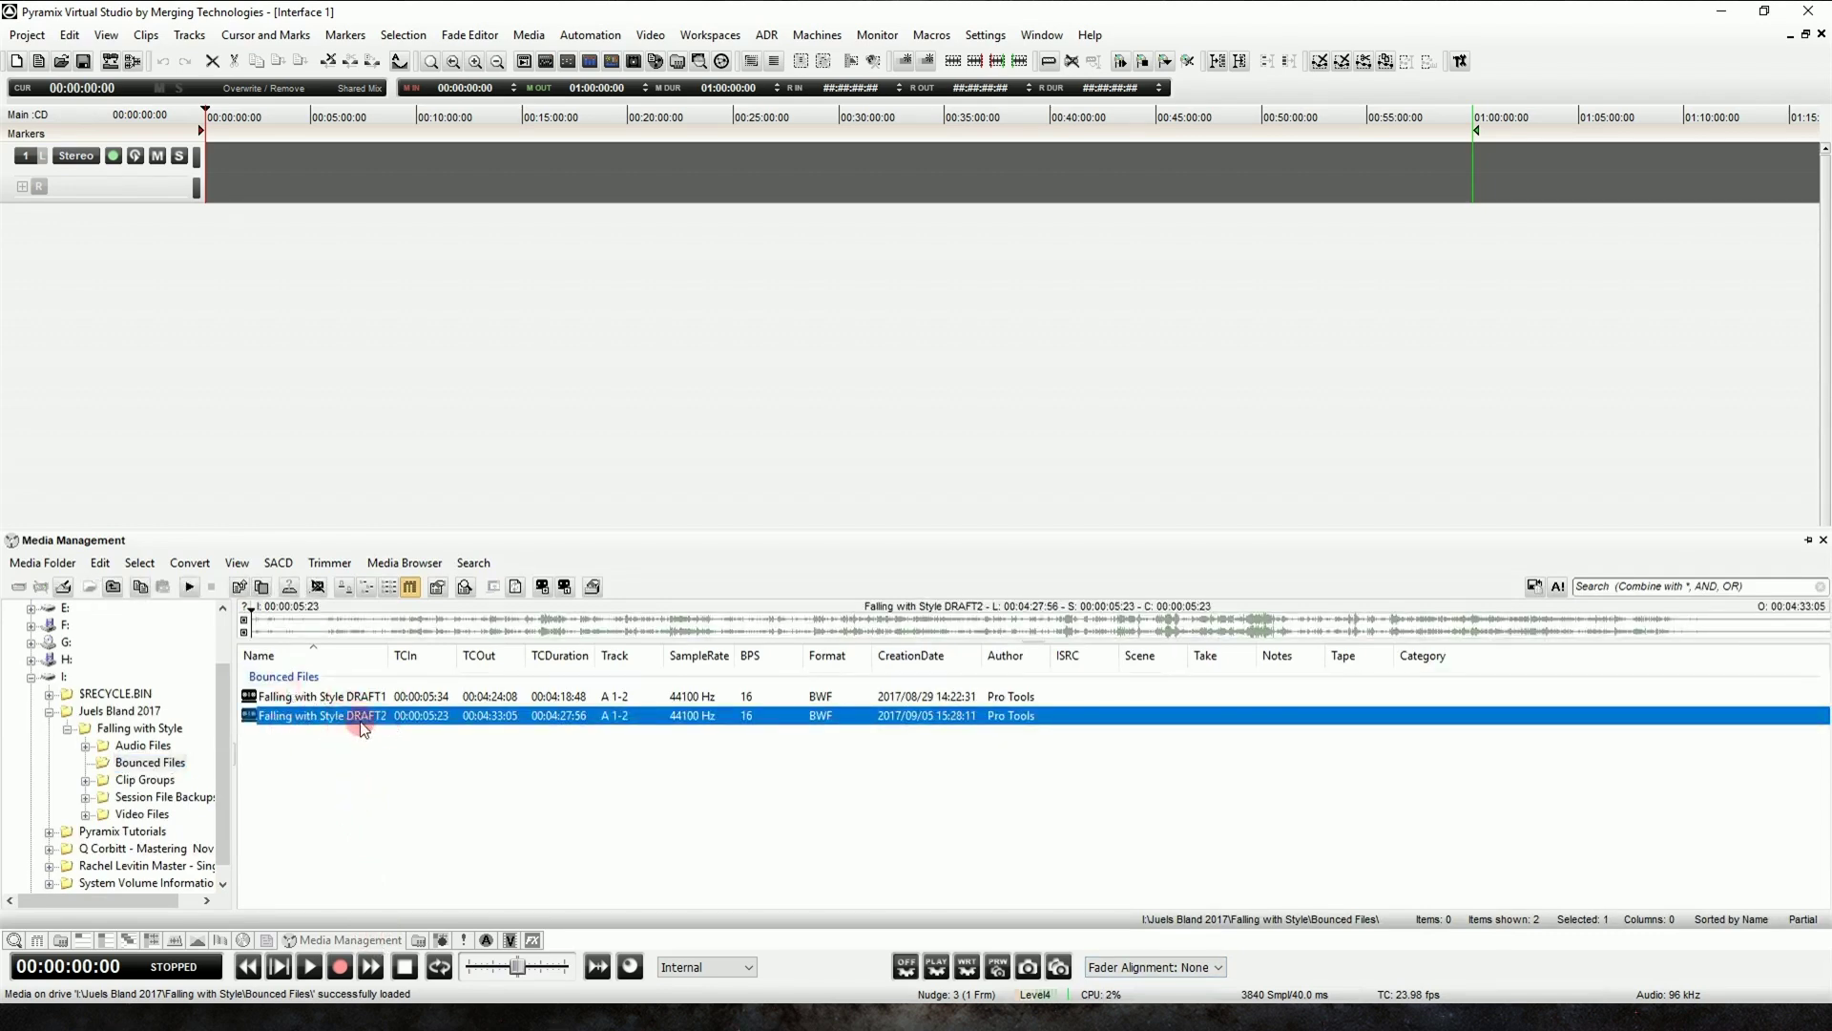
pyautogui.moveTo(347, 724); pyautogui.dragTo(329, 187)
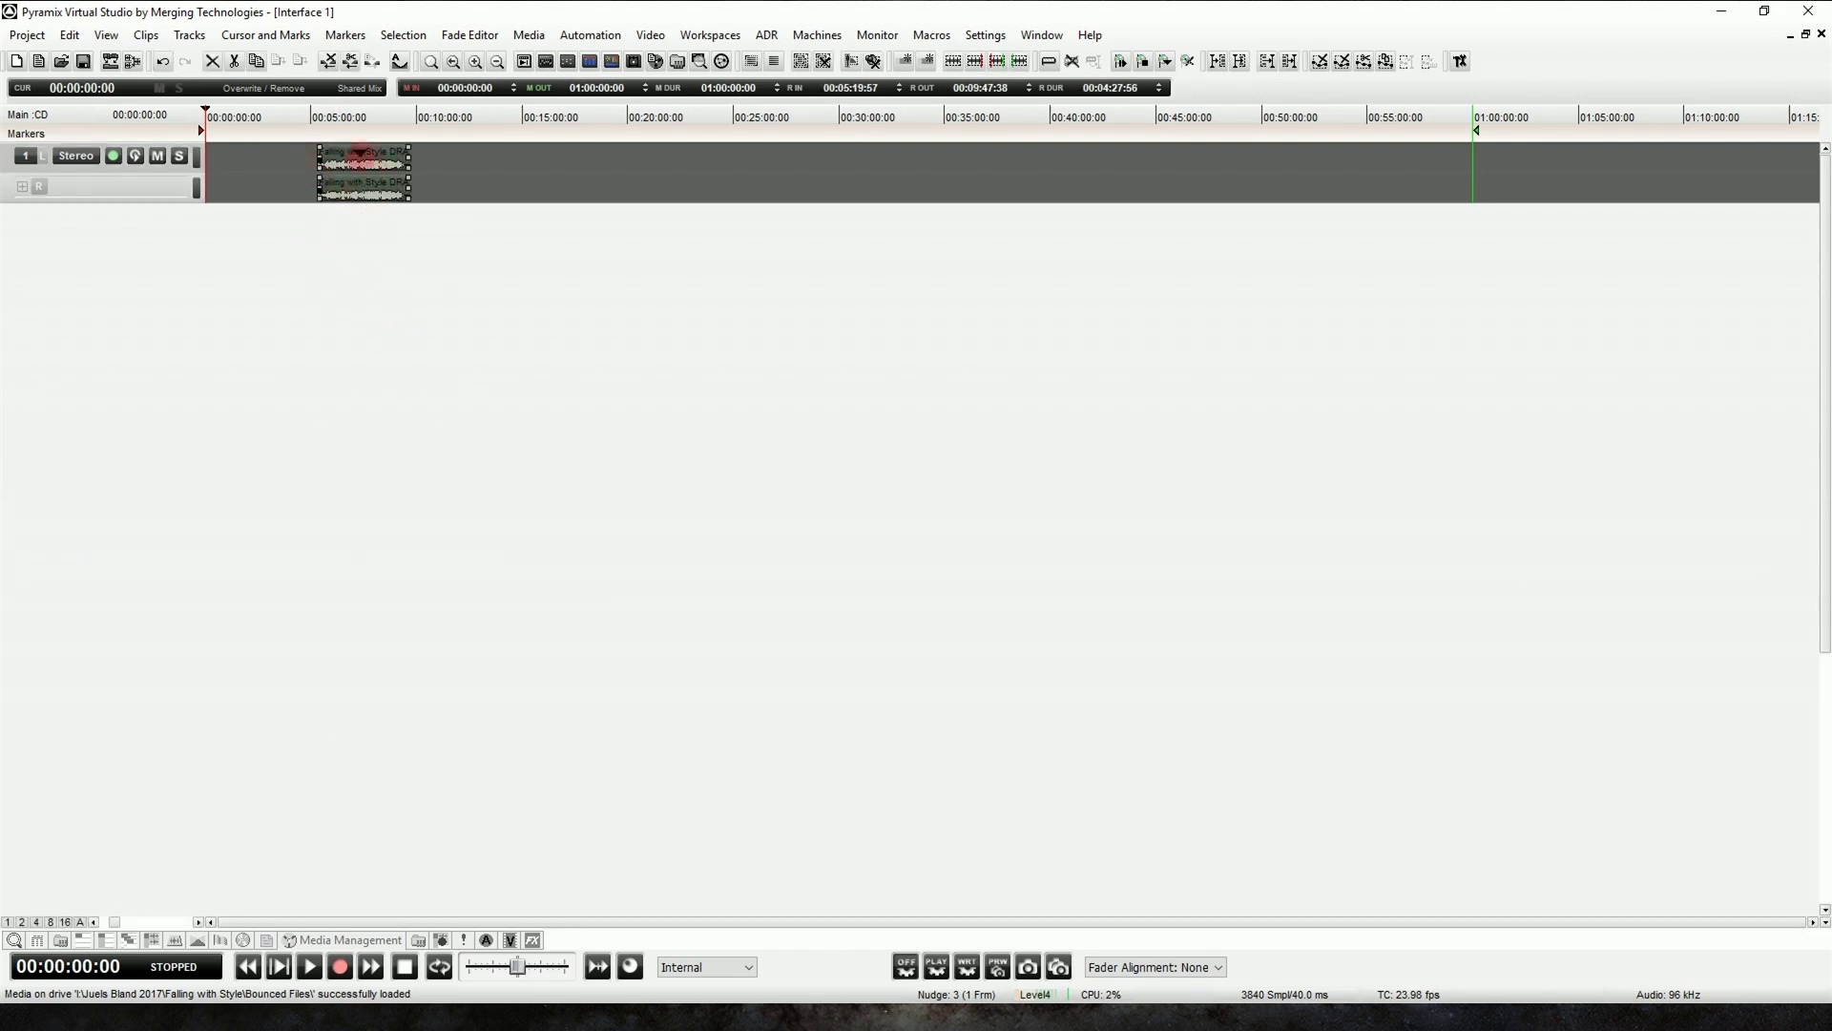
pyautogui.click(330, 940)
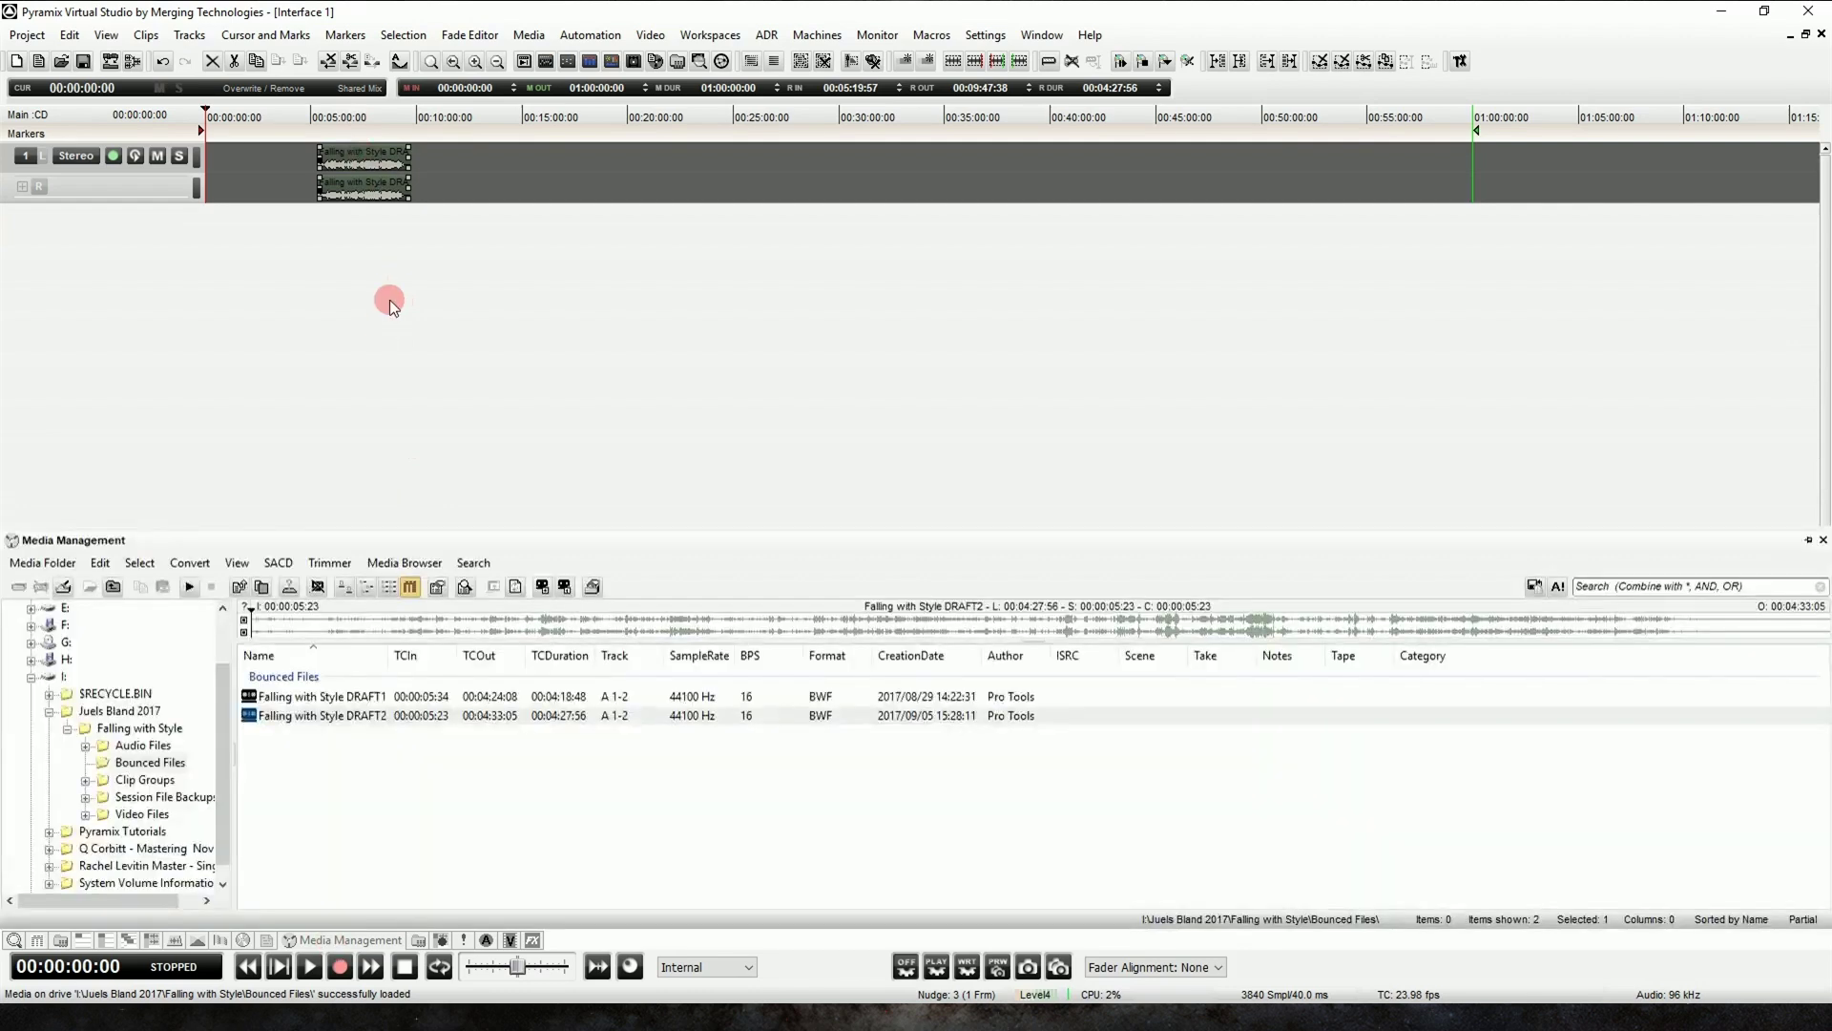
pyautogui.click(357, 196)
# Delete the placed DRAFT2 clip and pin the Media Management panel below the timeline.
pyautogui.press('Delete')
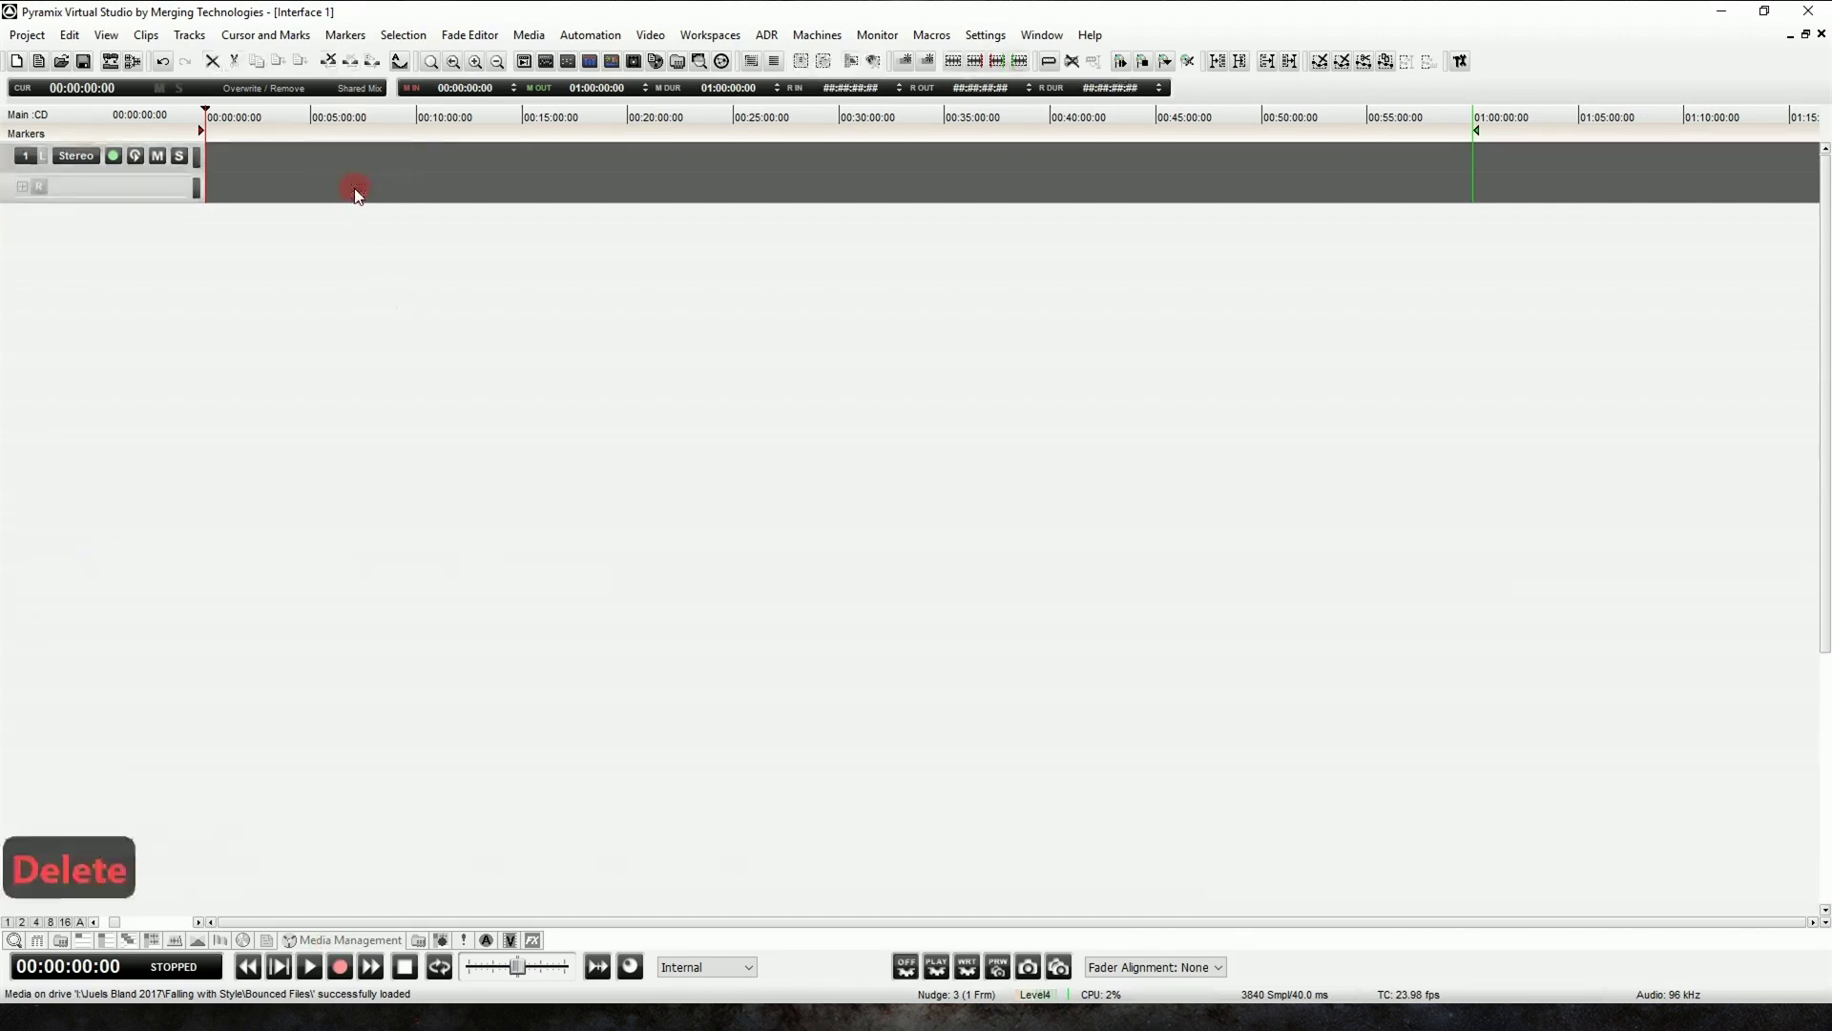
pyautogui.click(327, 941)
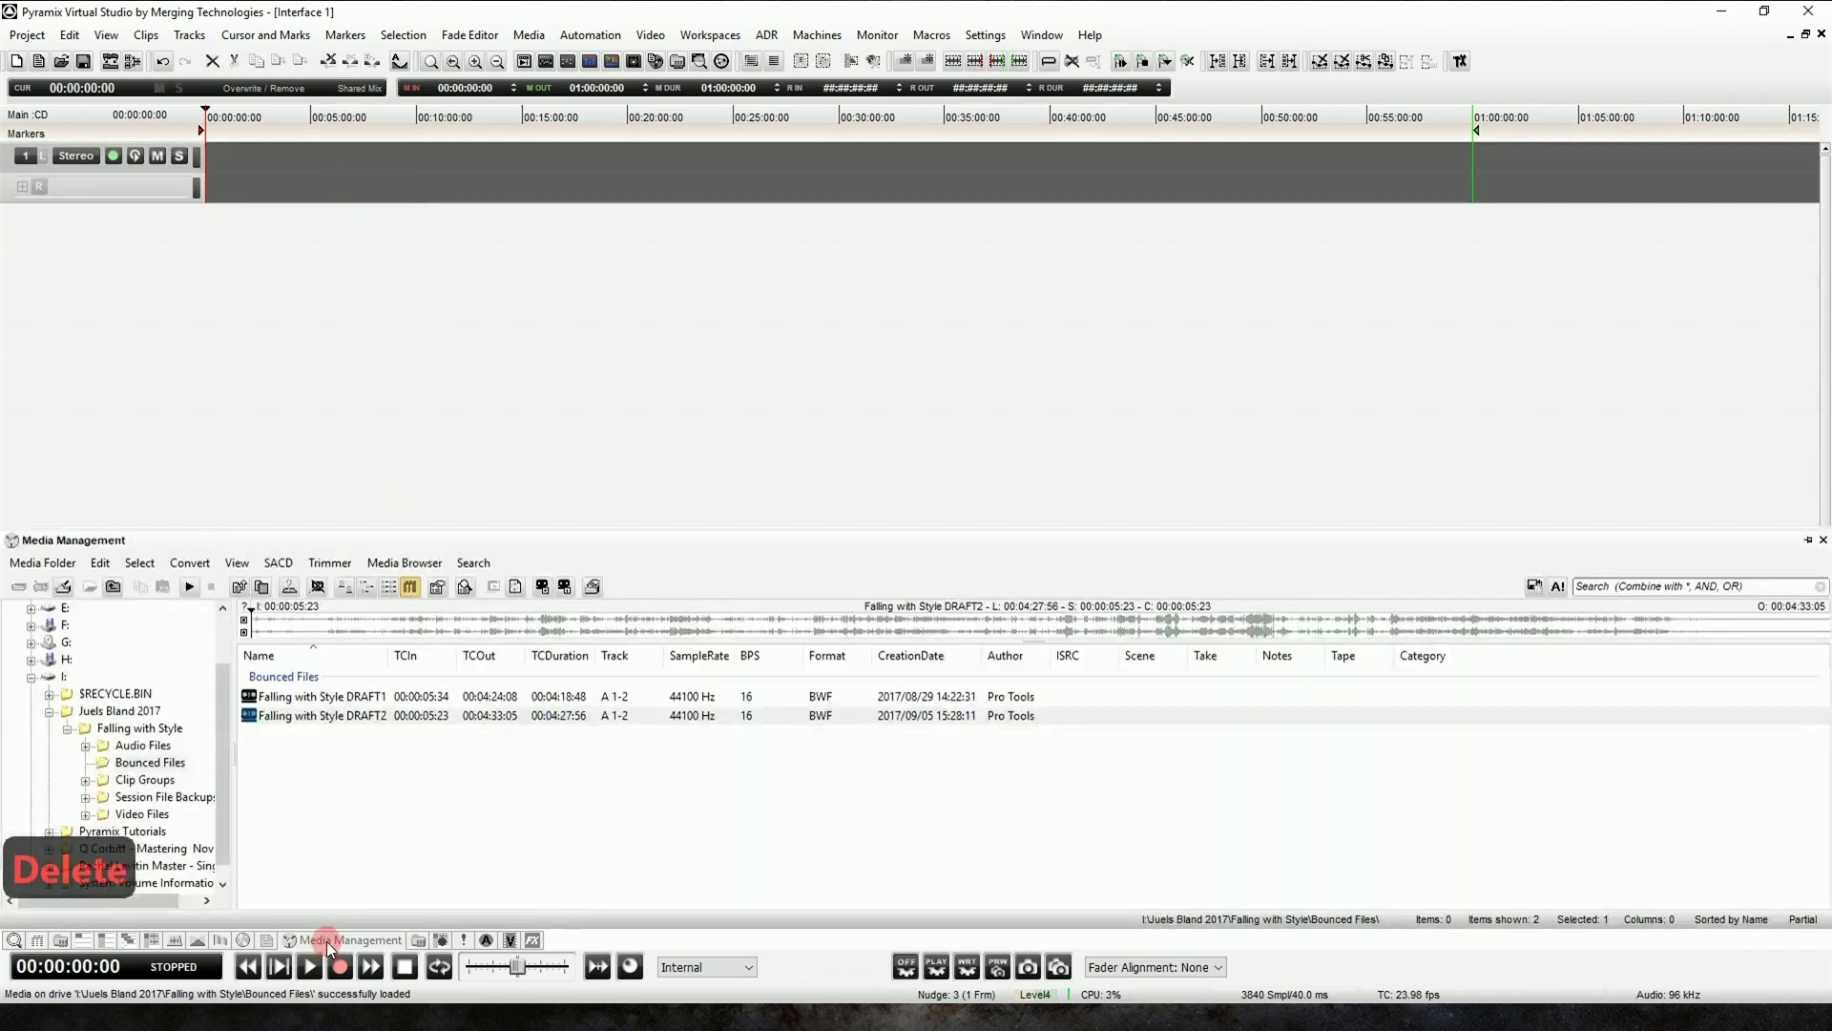
pyautogui.click(1807, 540)
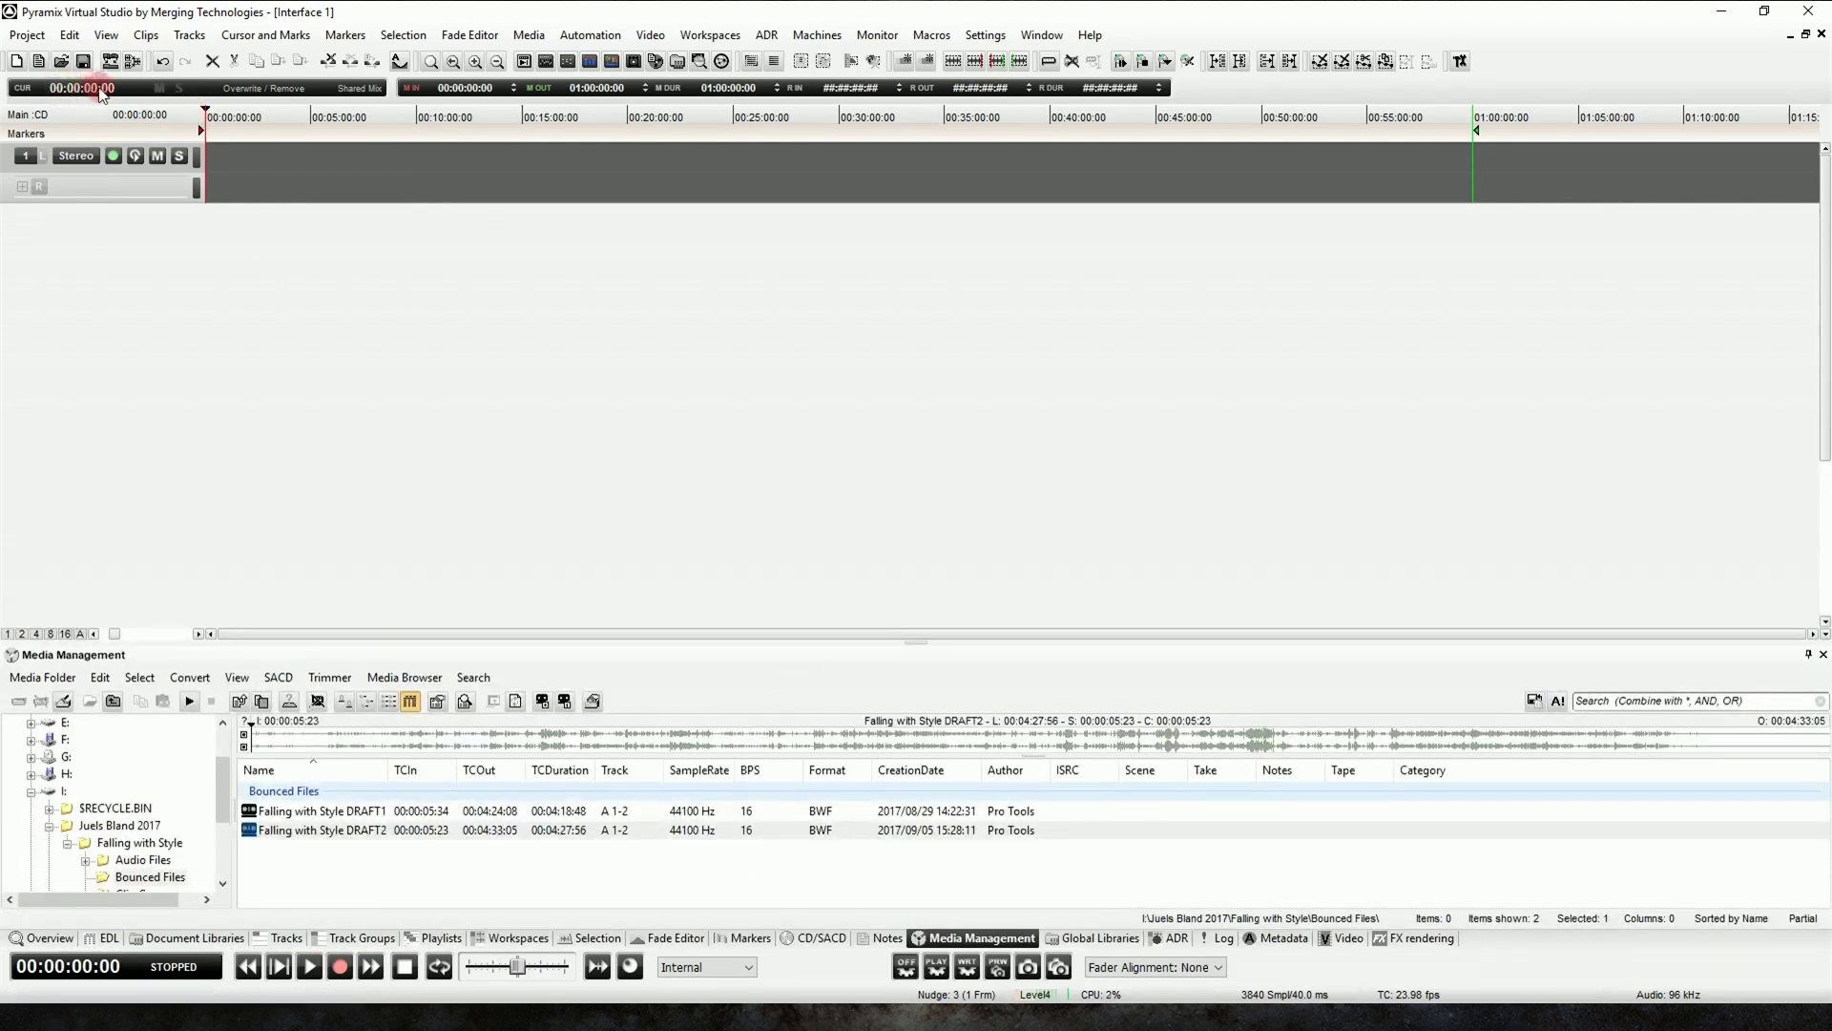
# Set the play cursor to 00:00:00:00 by entering 00000000 in the CUR timecode field.
pyautogui.click(363, 106)
pyautogui.press('Home')
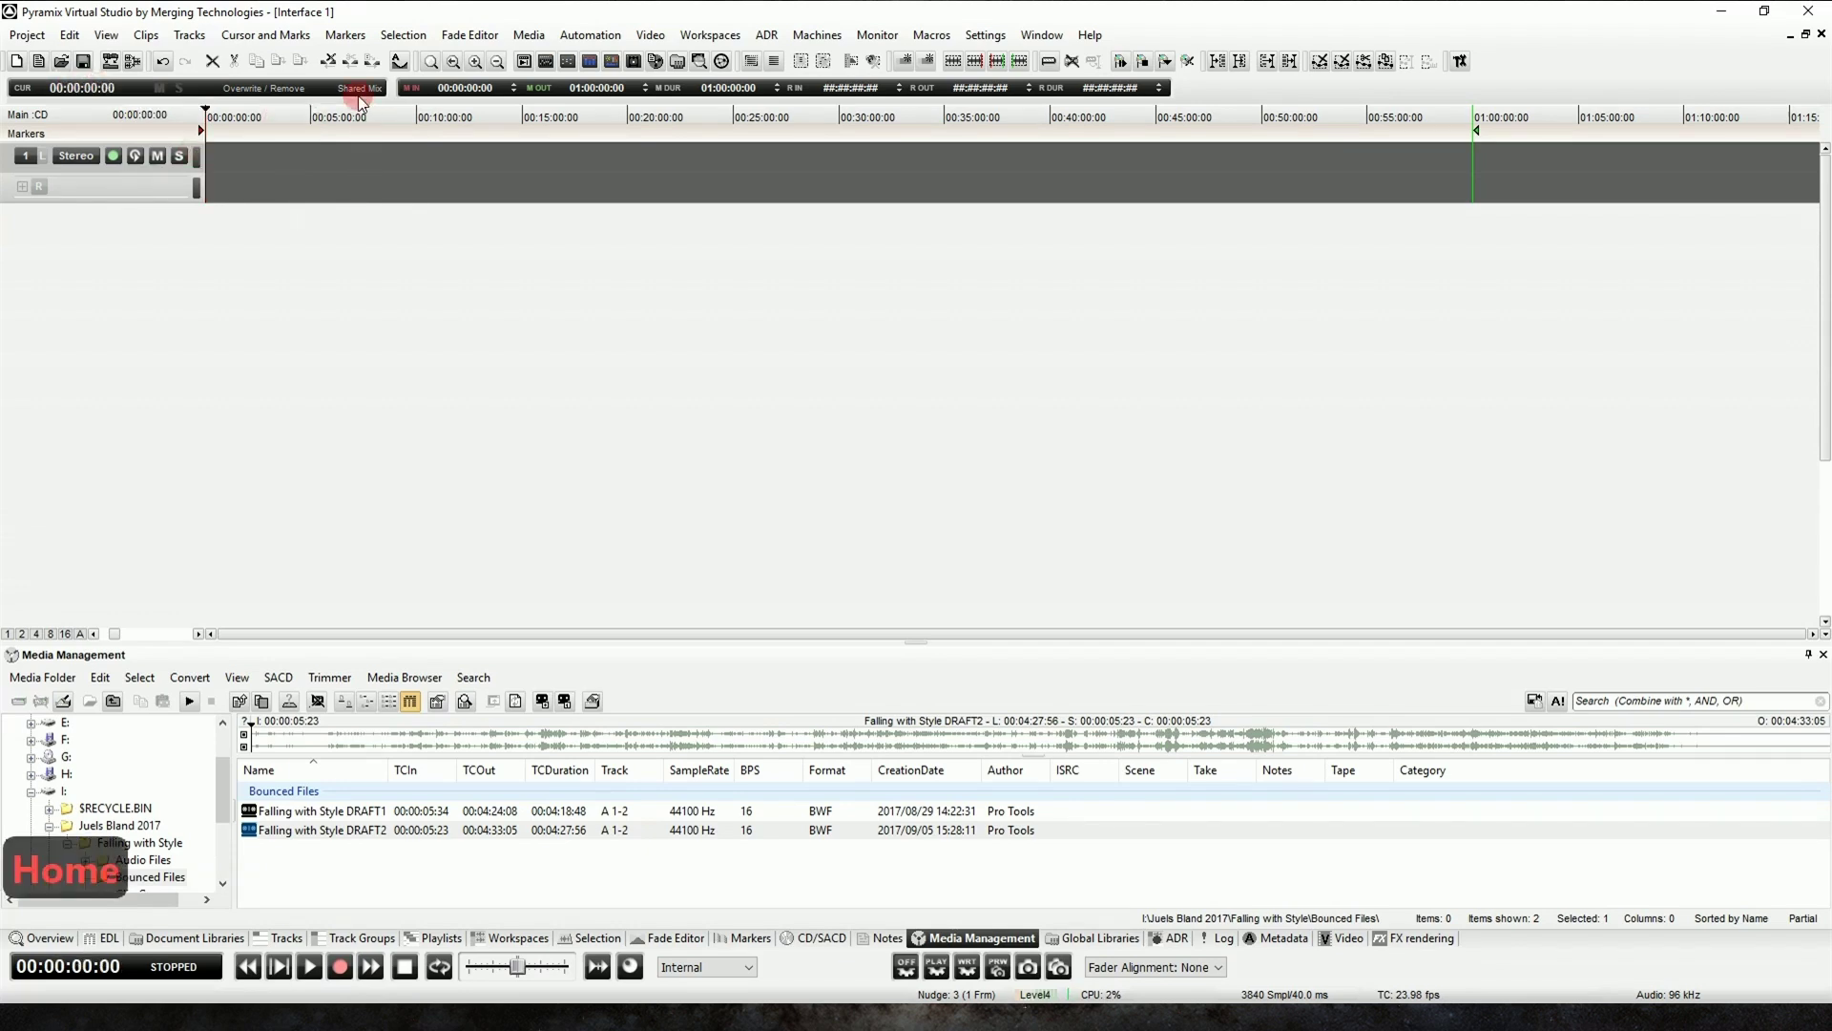
pyautogui.click(95, 92)
pyautogui.write('00000000')
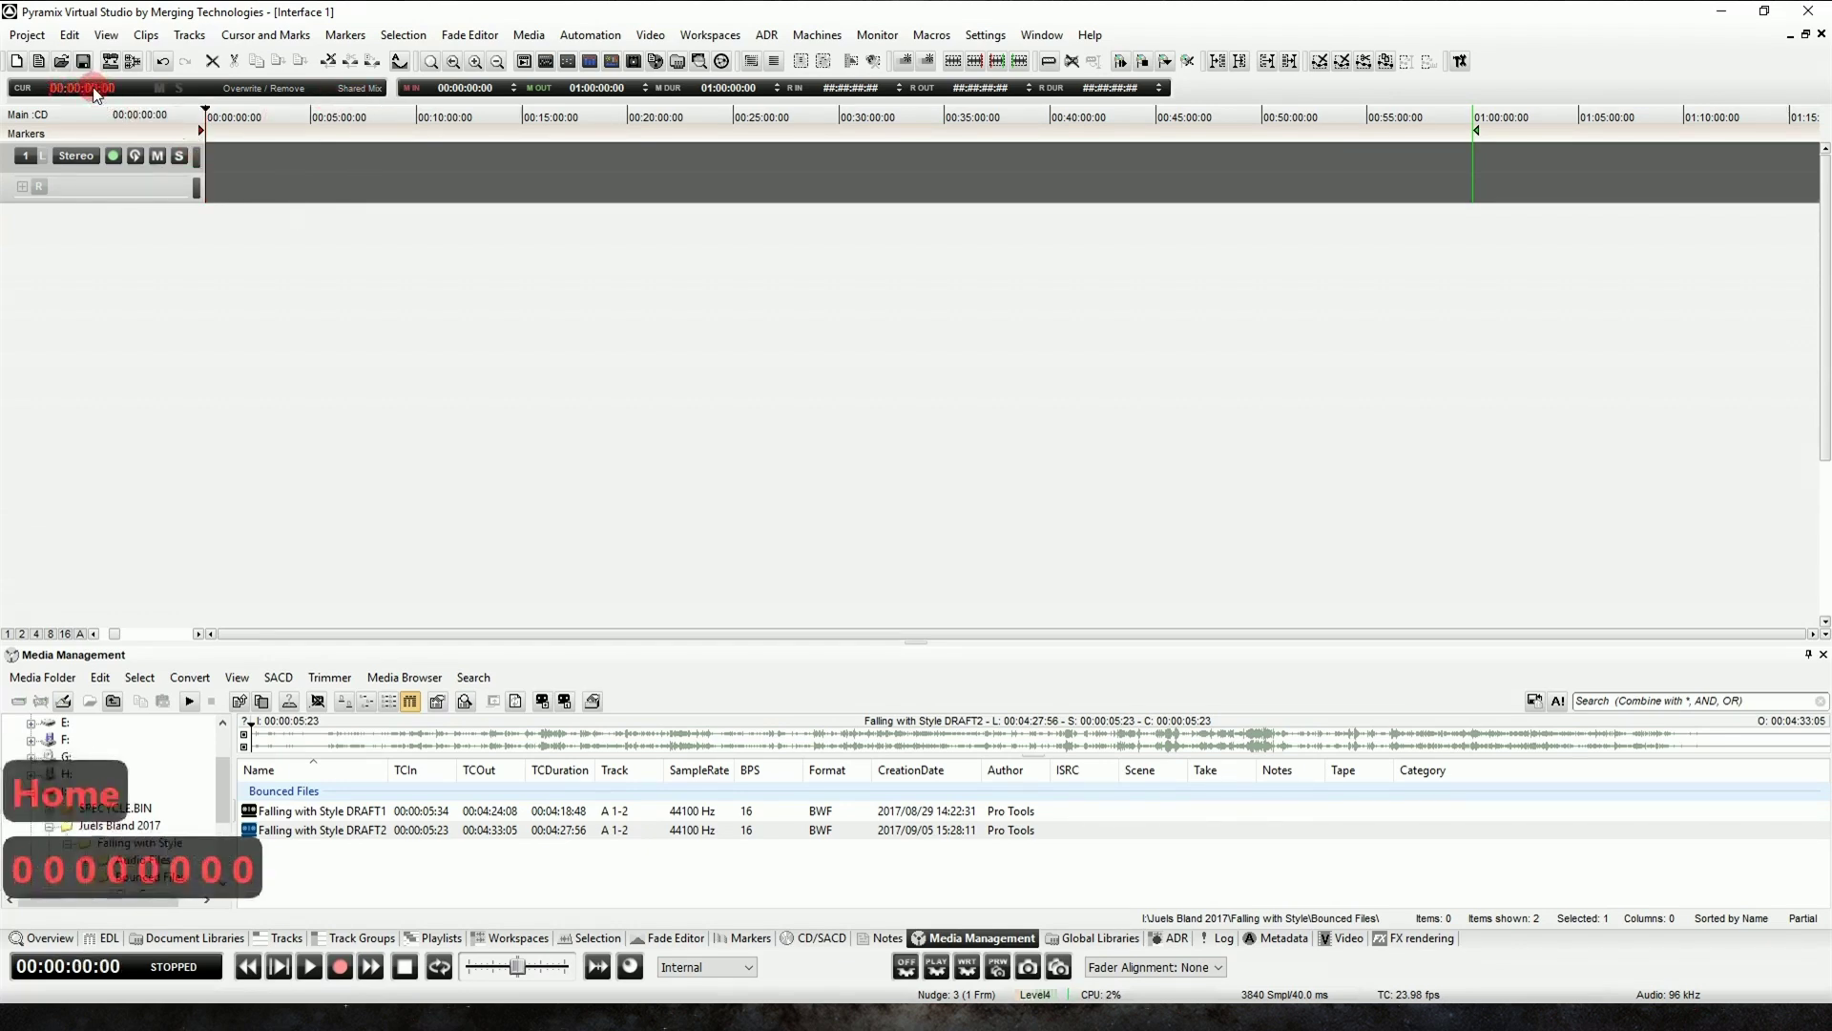
pyautogui.press('Return')
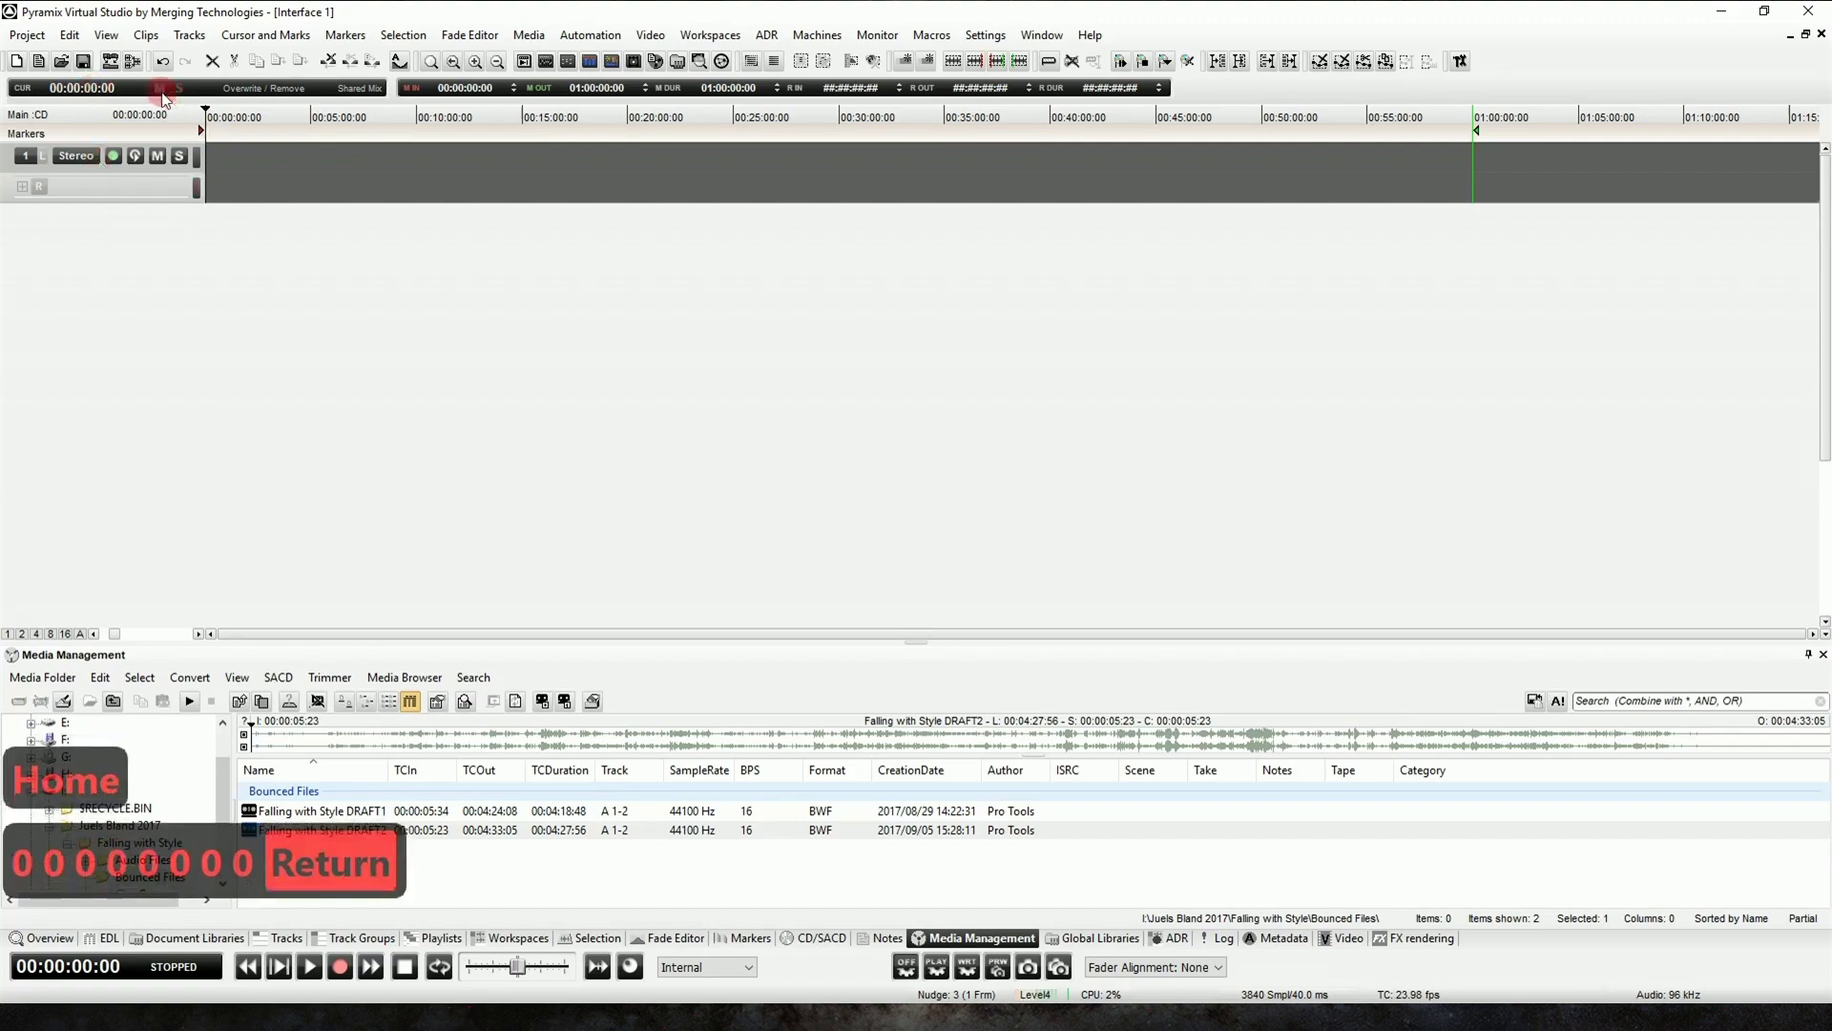
# Place Falling with Style DRAFT2 from Media Management at the start of the stereo track.
pyautogui.click(450, 830)
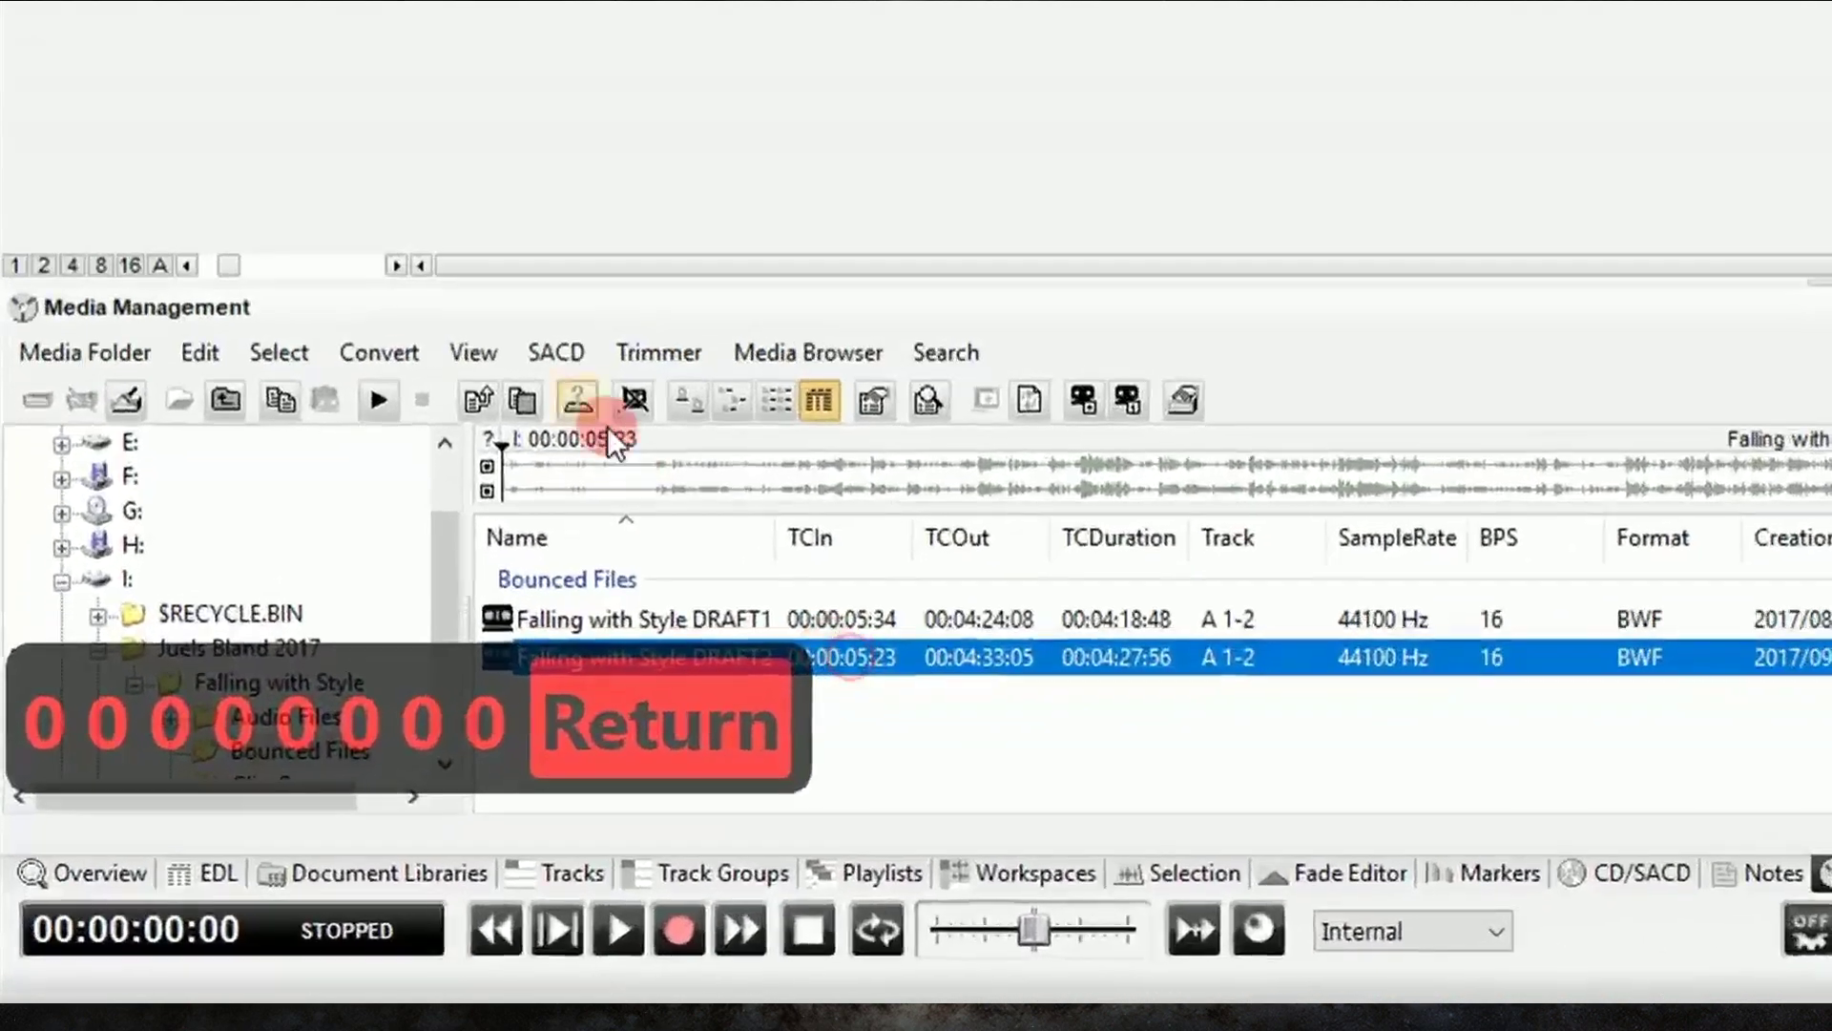
pyautogui.click(239, 701)
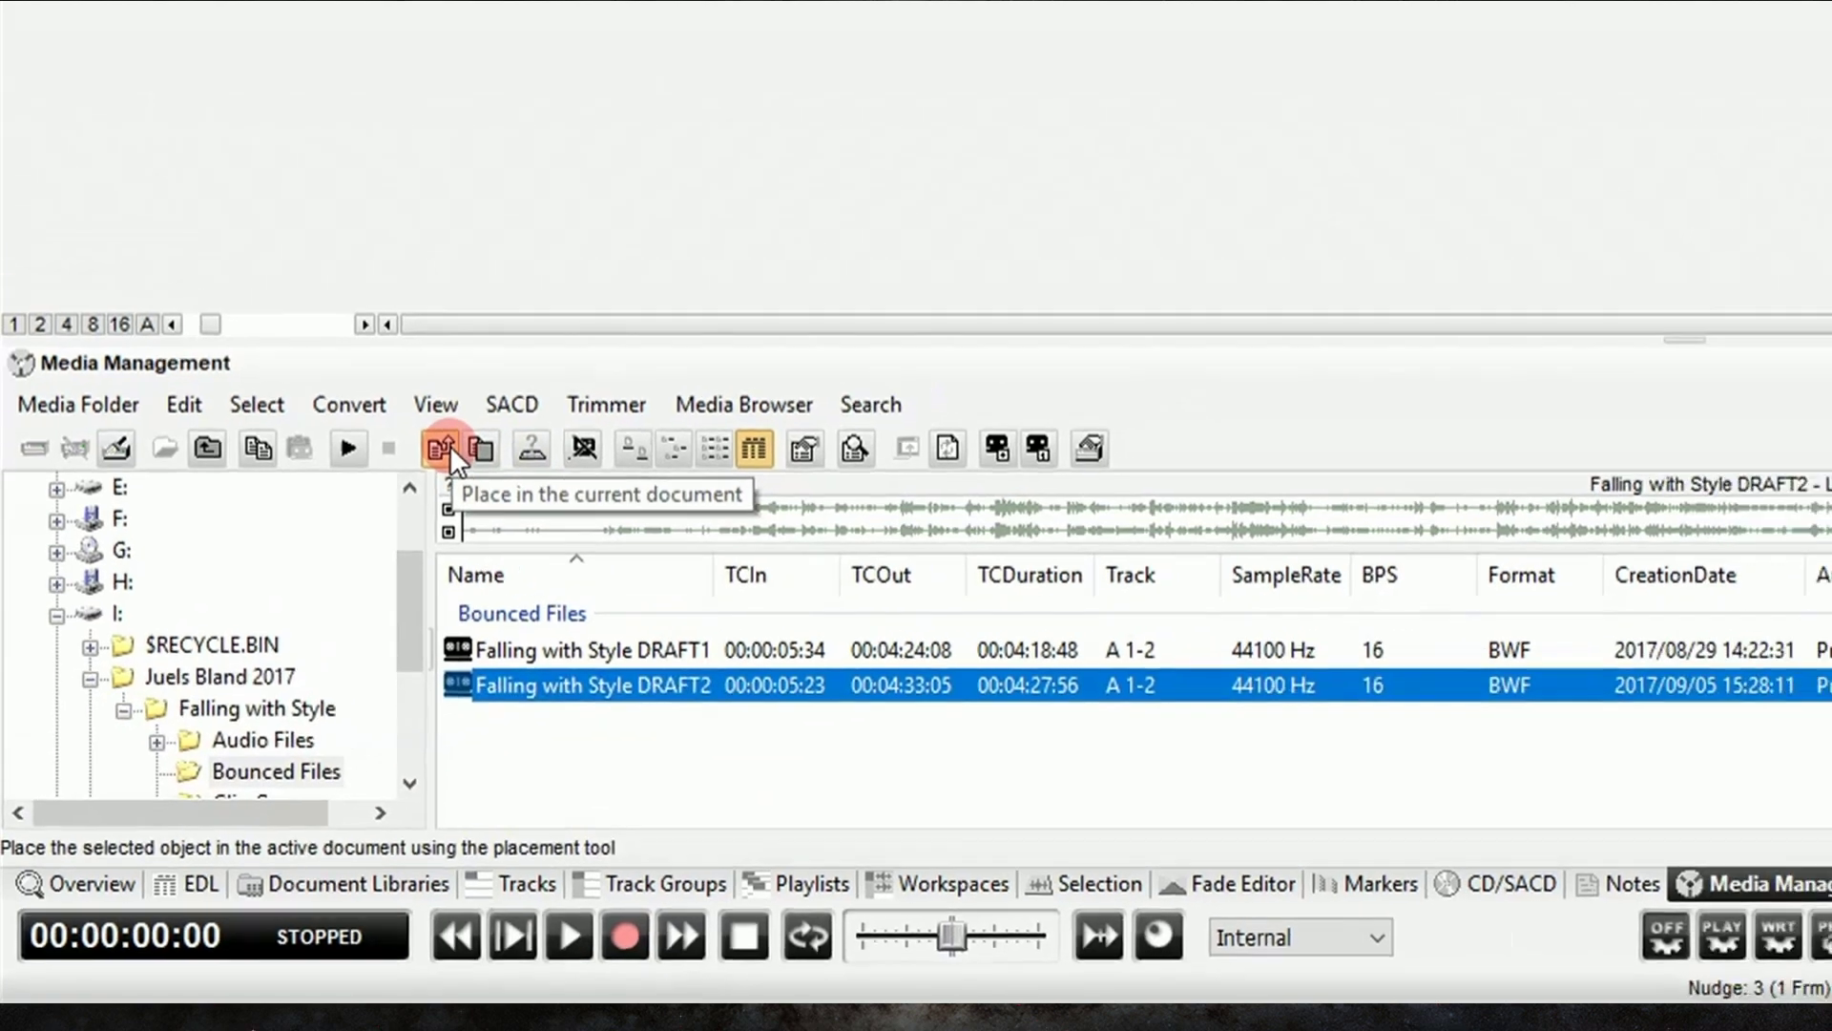
pyautogui.click(486, 399)
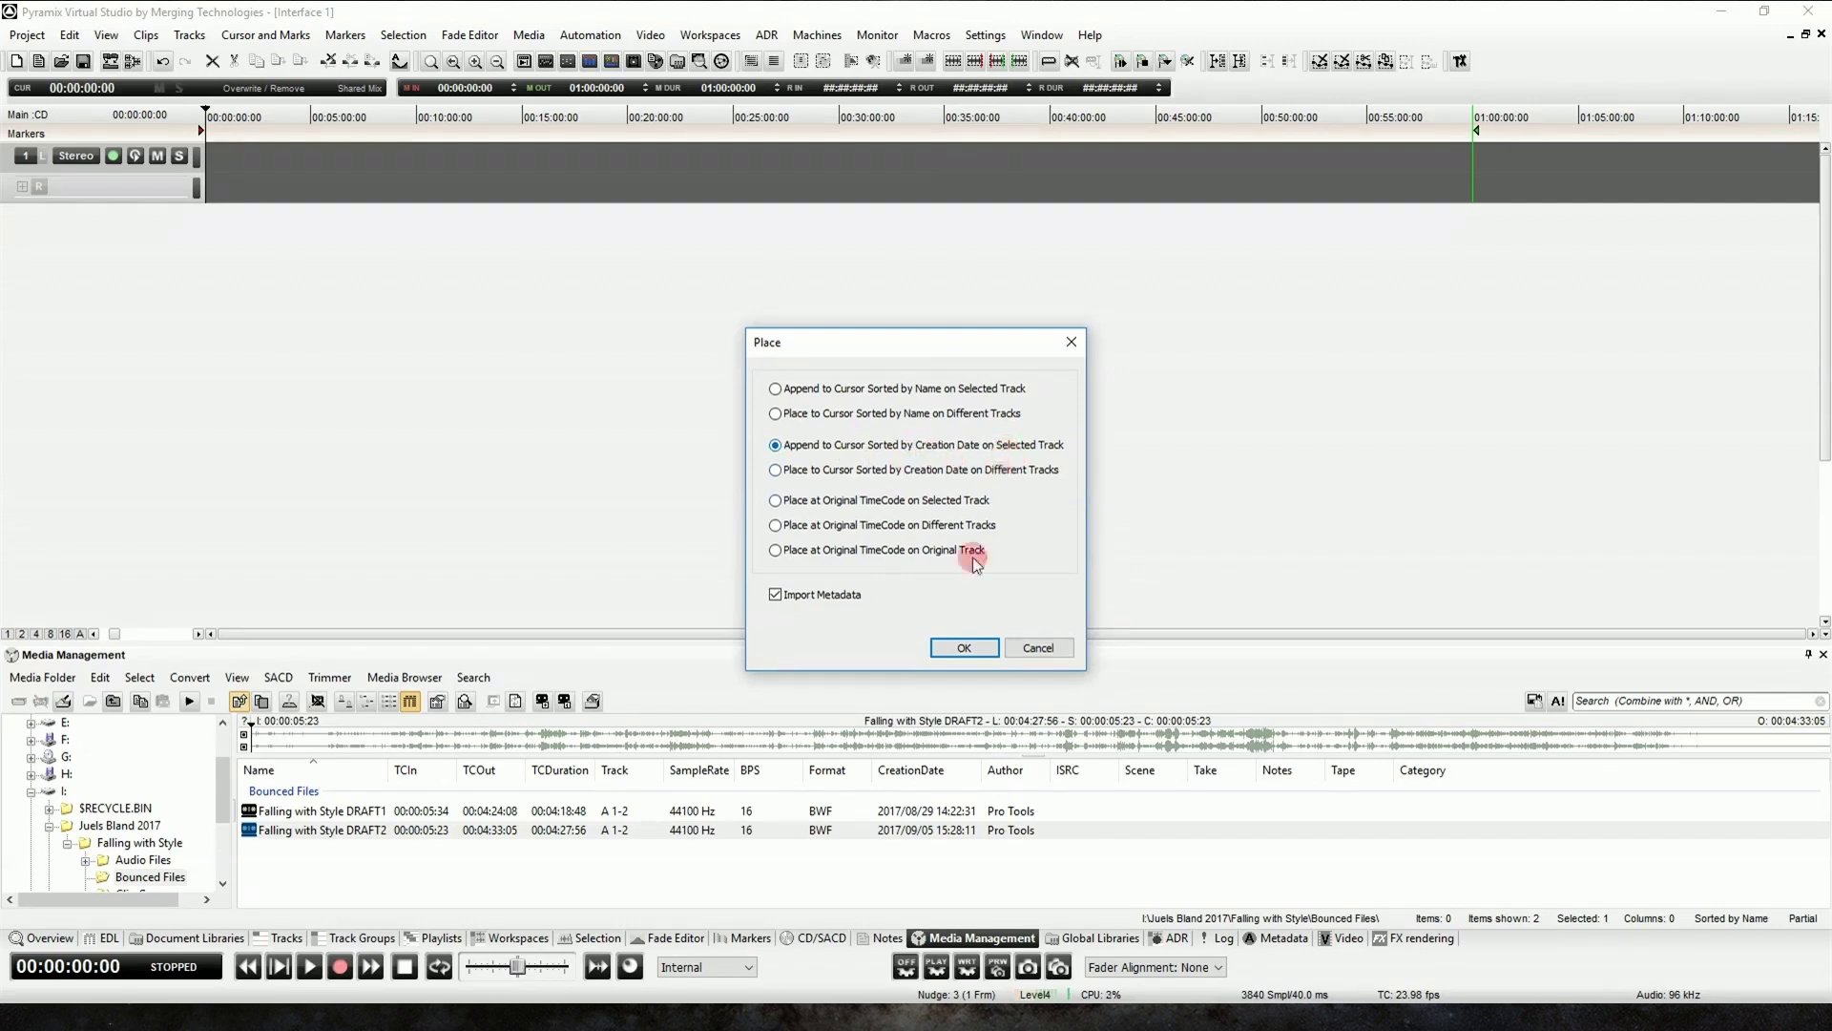
pyautogui.click(964, 648)
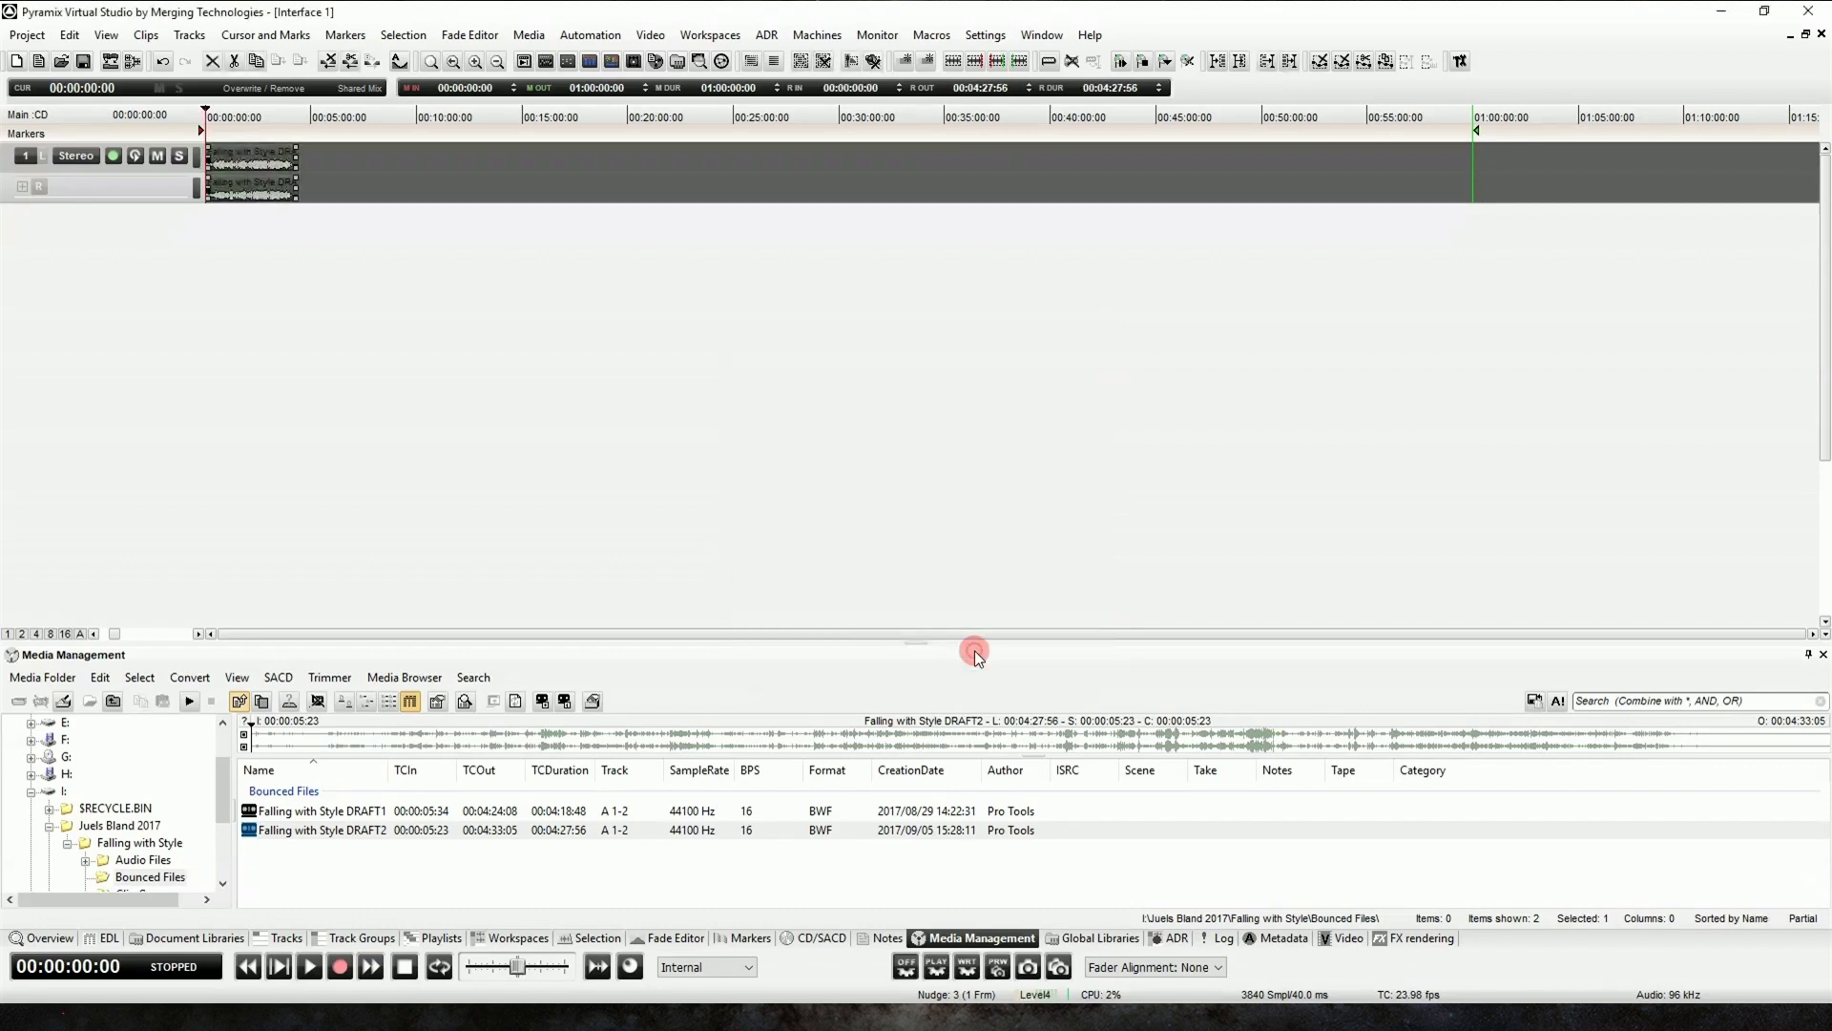
# Deselect the clips, open the Mix window with Alt+M, and start DRAFT2 playback.
pyautogui.click(500, 338)
pyautogui.hotkey('alt', 'm')
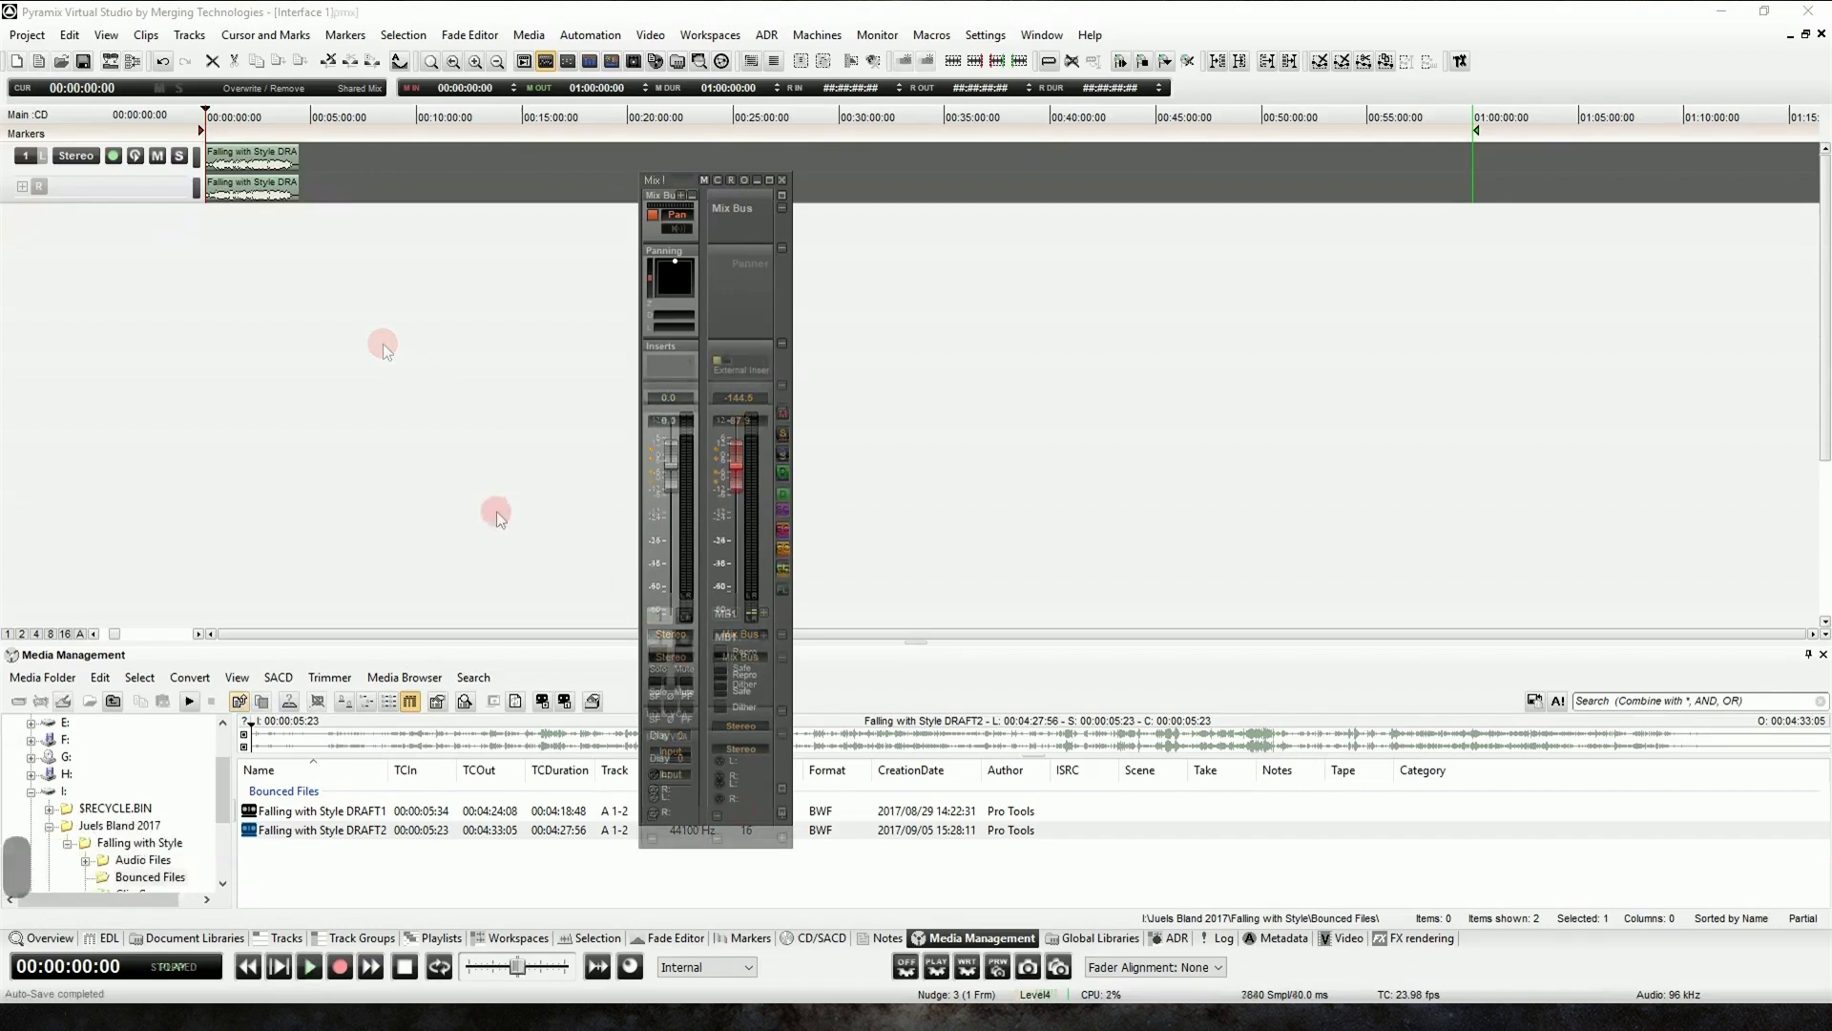
pyautogui.press('space')
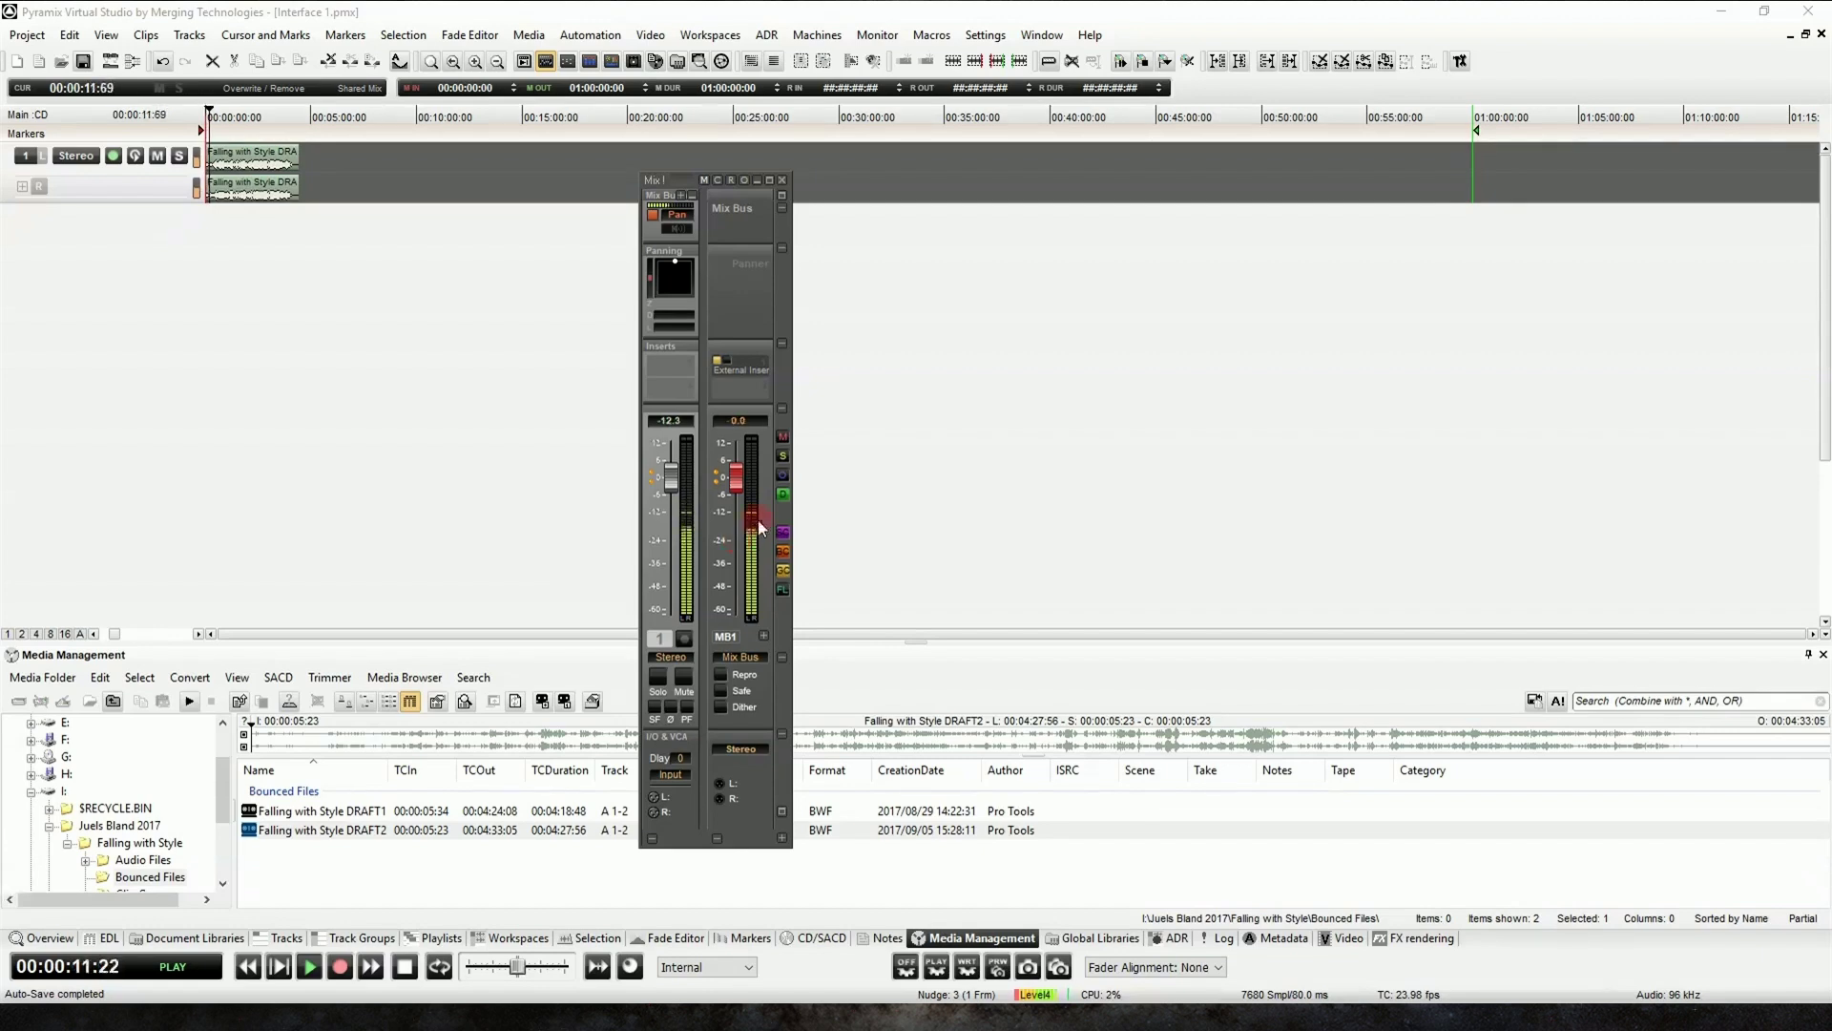
# Route the Mix Bus left output to Merging RAVENNA ASIO Bank 0 output 1.
pyautogui.click(725, 777)
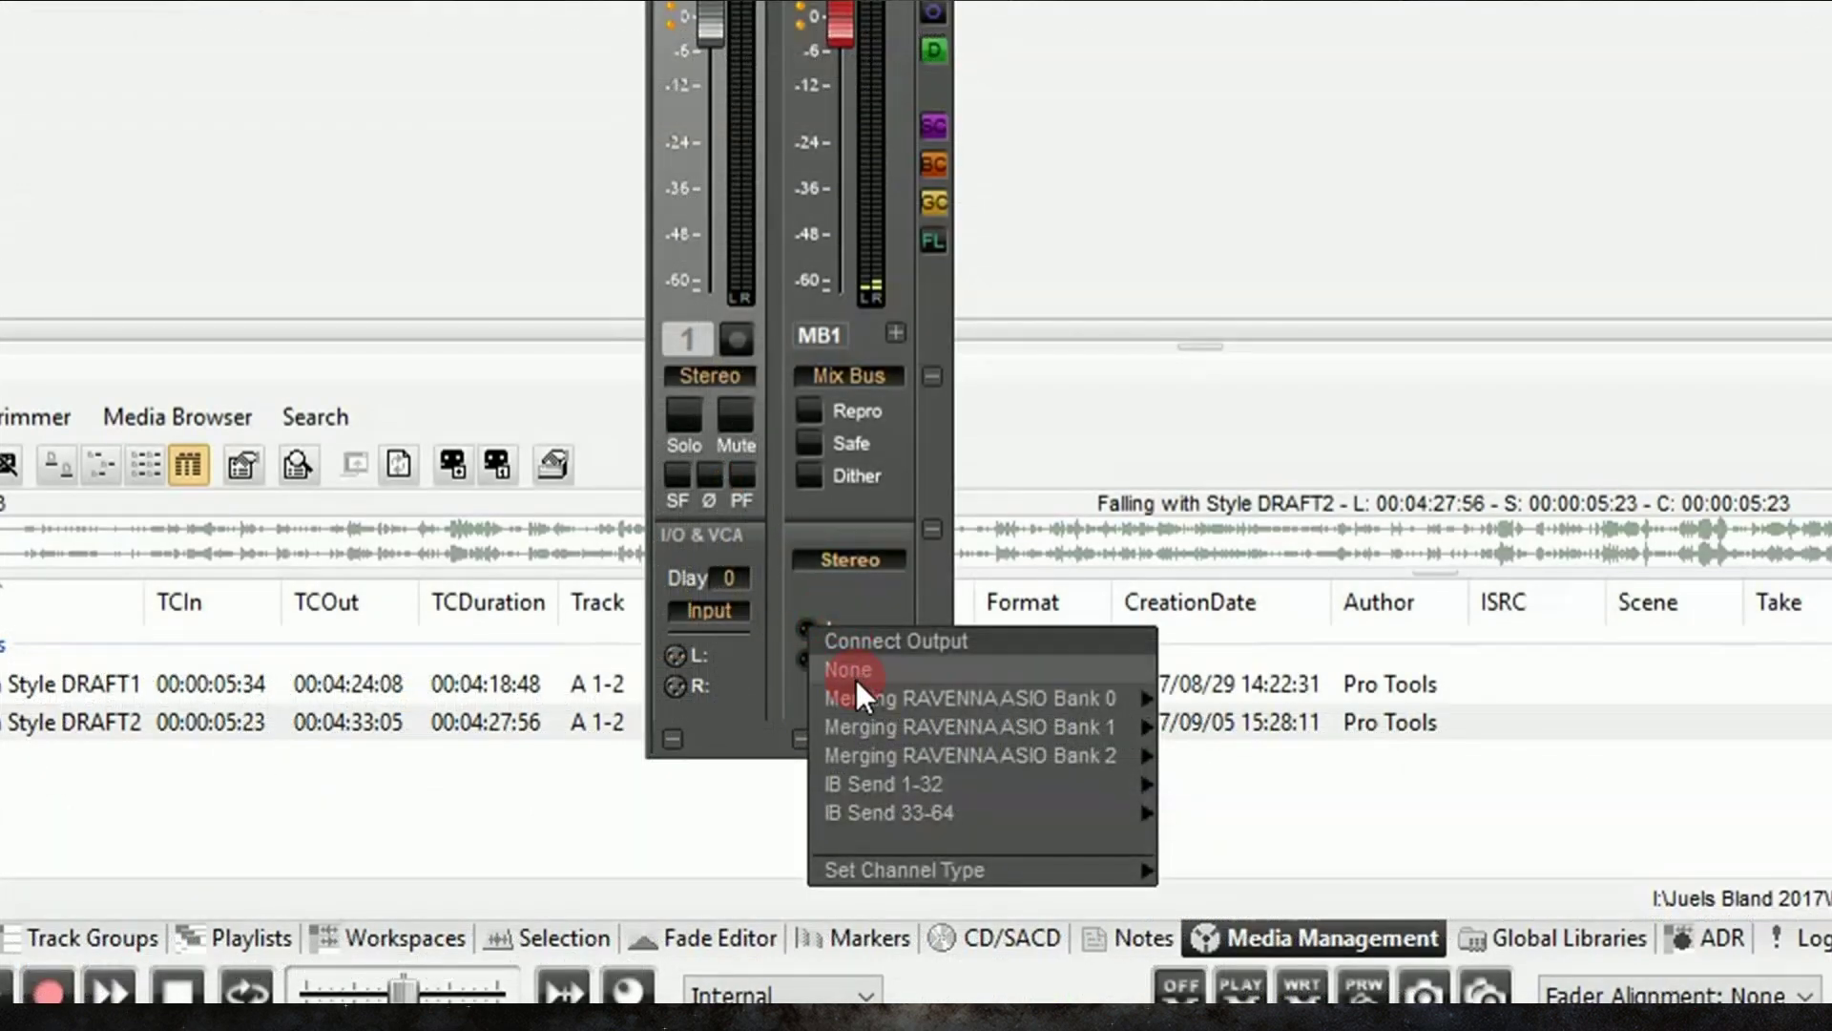
pyautogui.moveTo(872, 698)
pyautogui.click(1105, 698)
pyautogui.click(1193, 726)
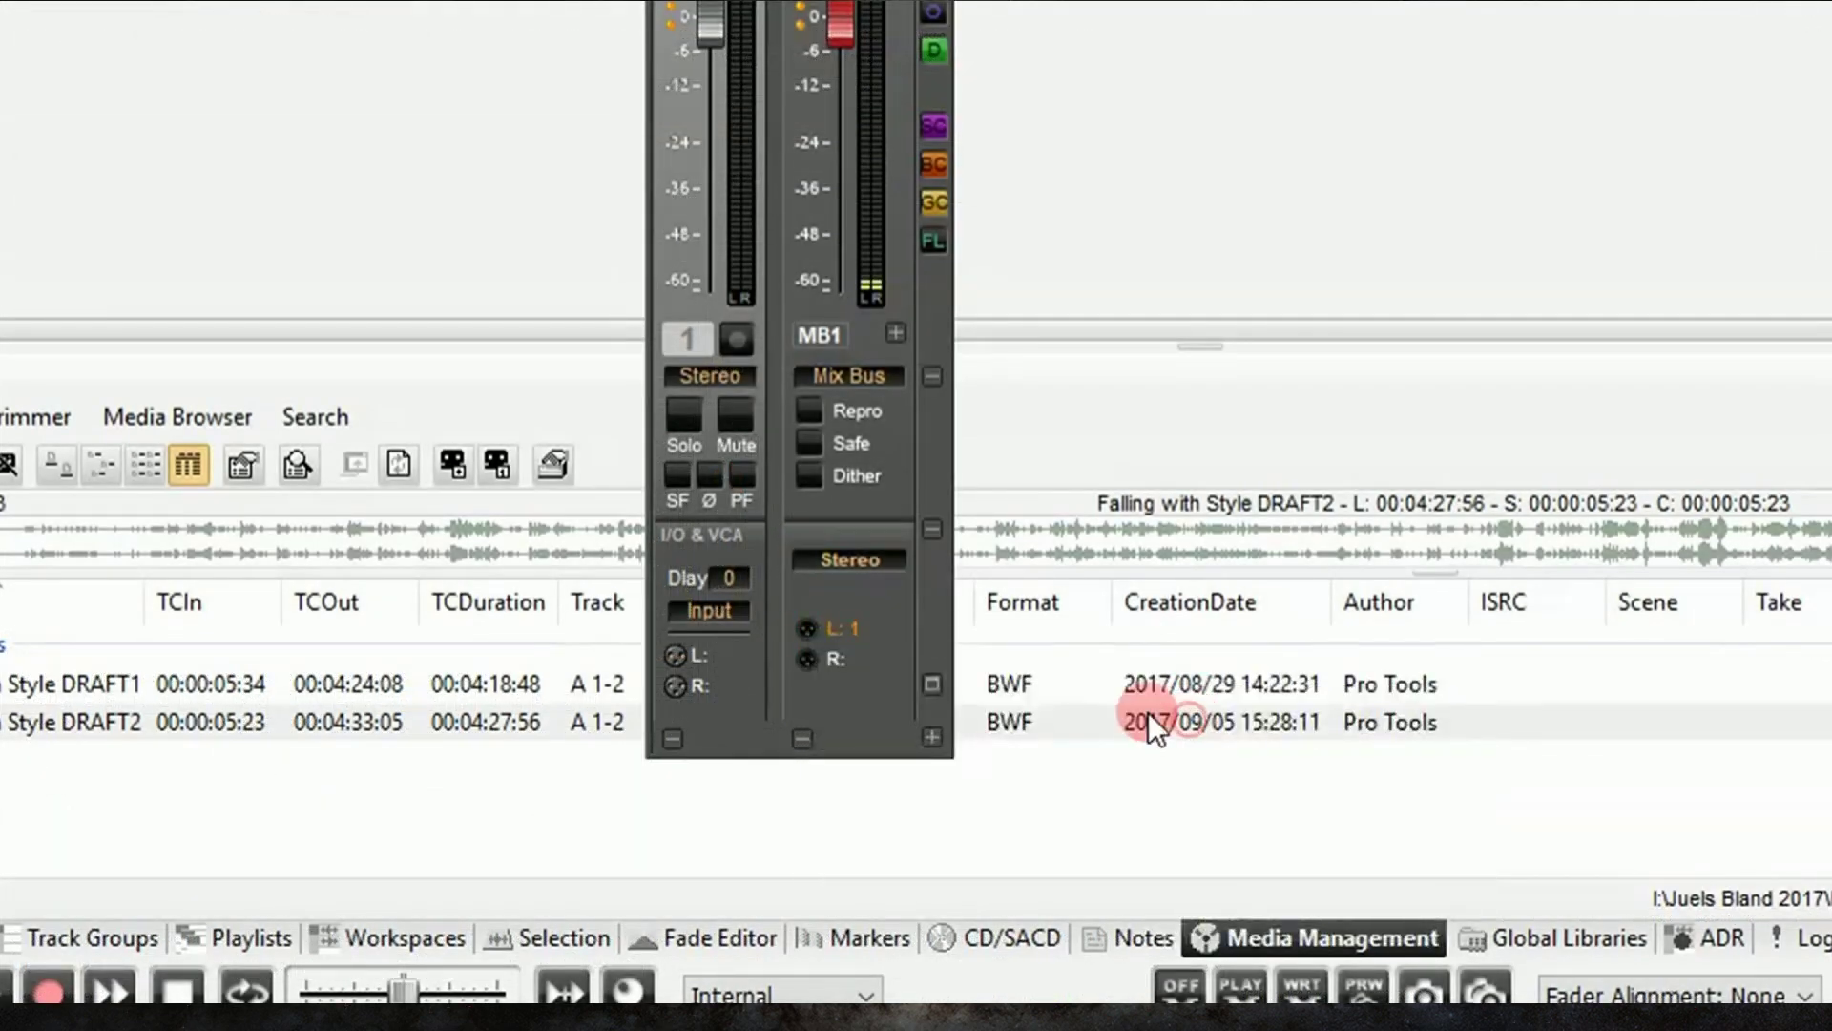
# Route the Mix Bus right output to Bank 0 output 2, then briefly play to test.
pyautogui.click(834, 661)
pyautogui.moveTo(856, 719)
pyautogui.click(954, 729)
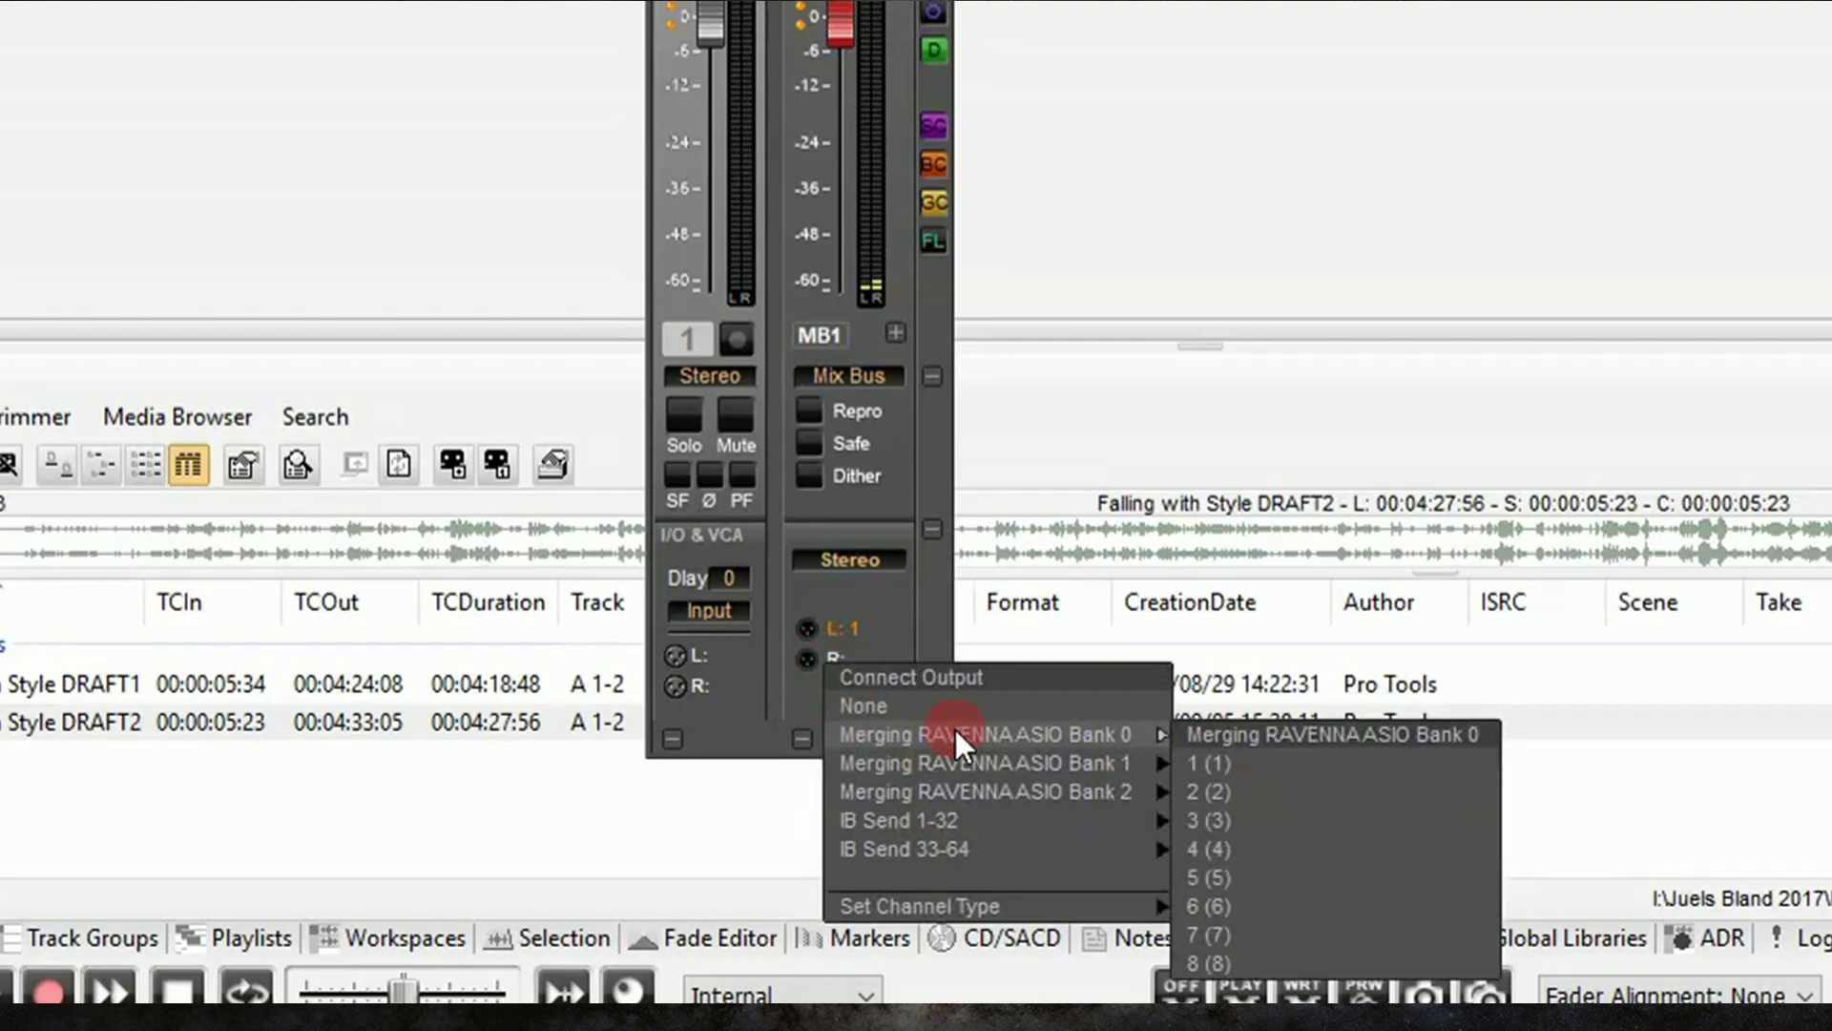
pyautogui.click(1204, 788)
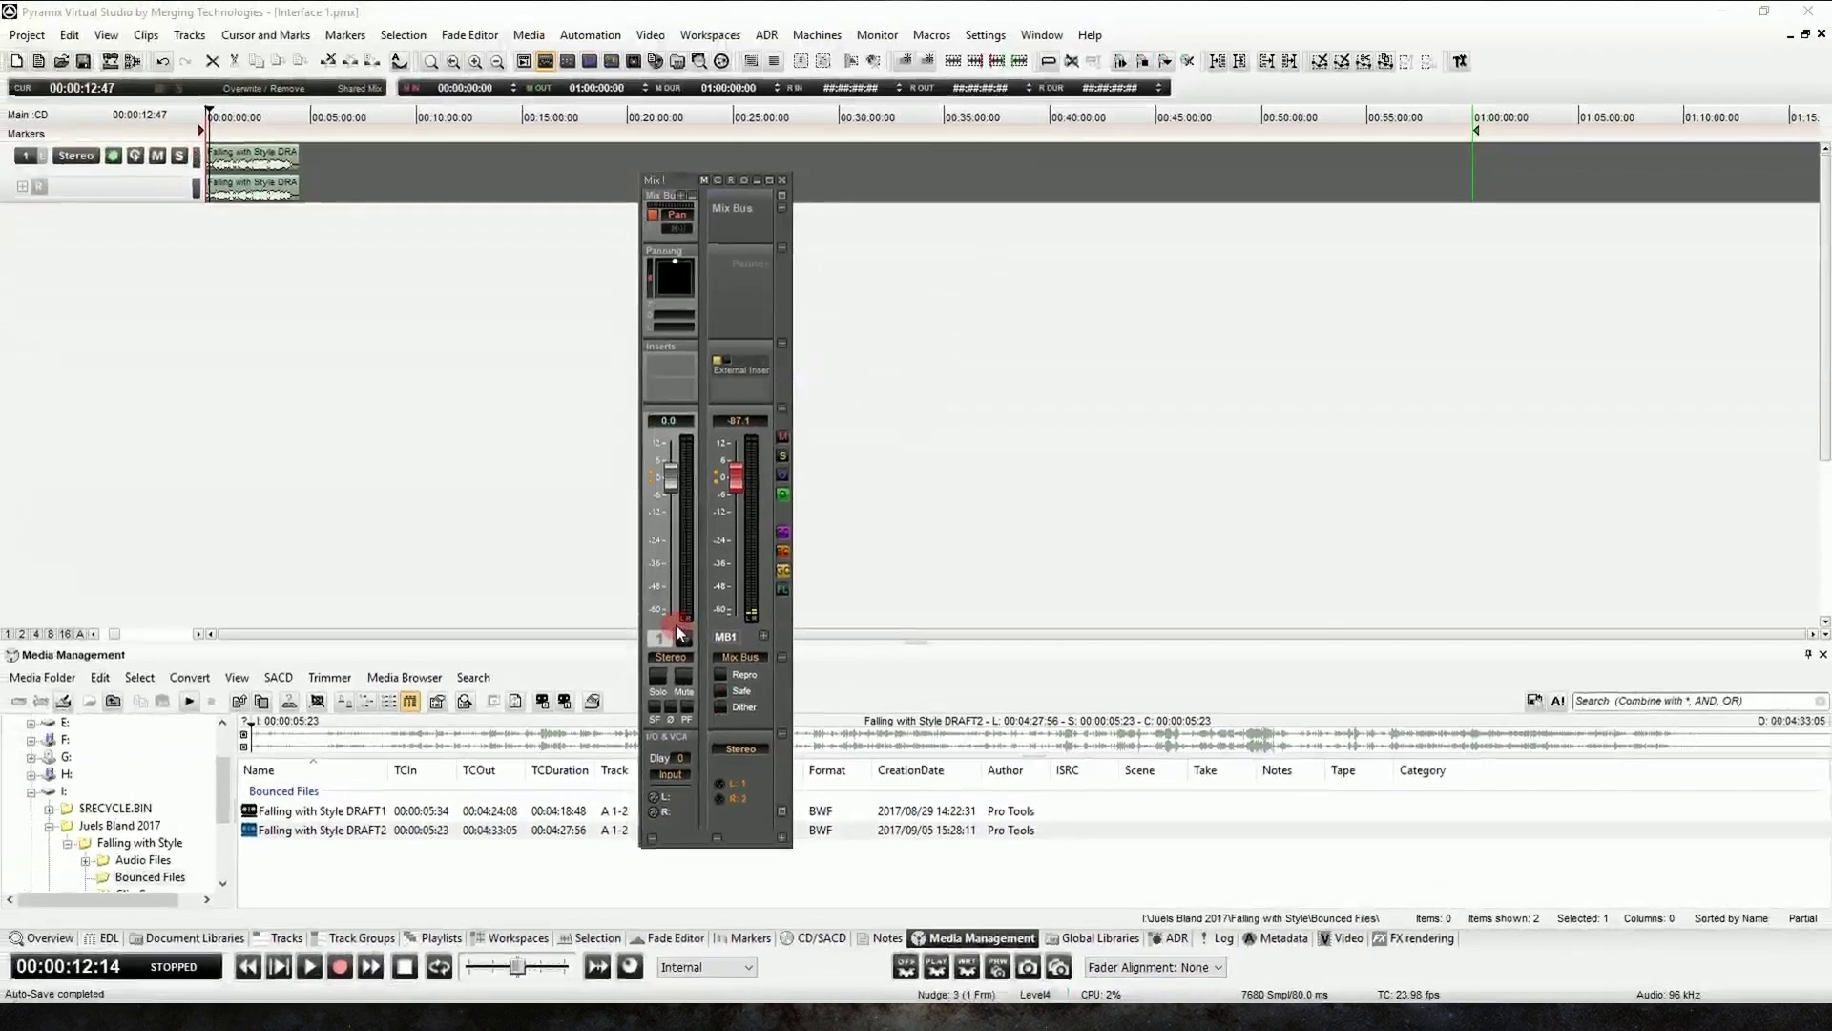
pyautogui.press('space')
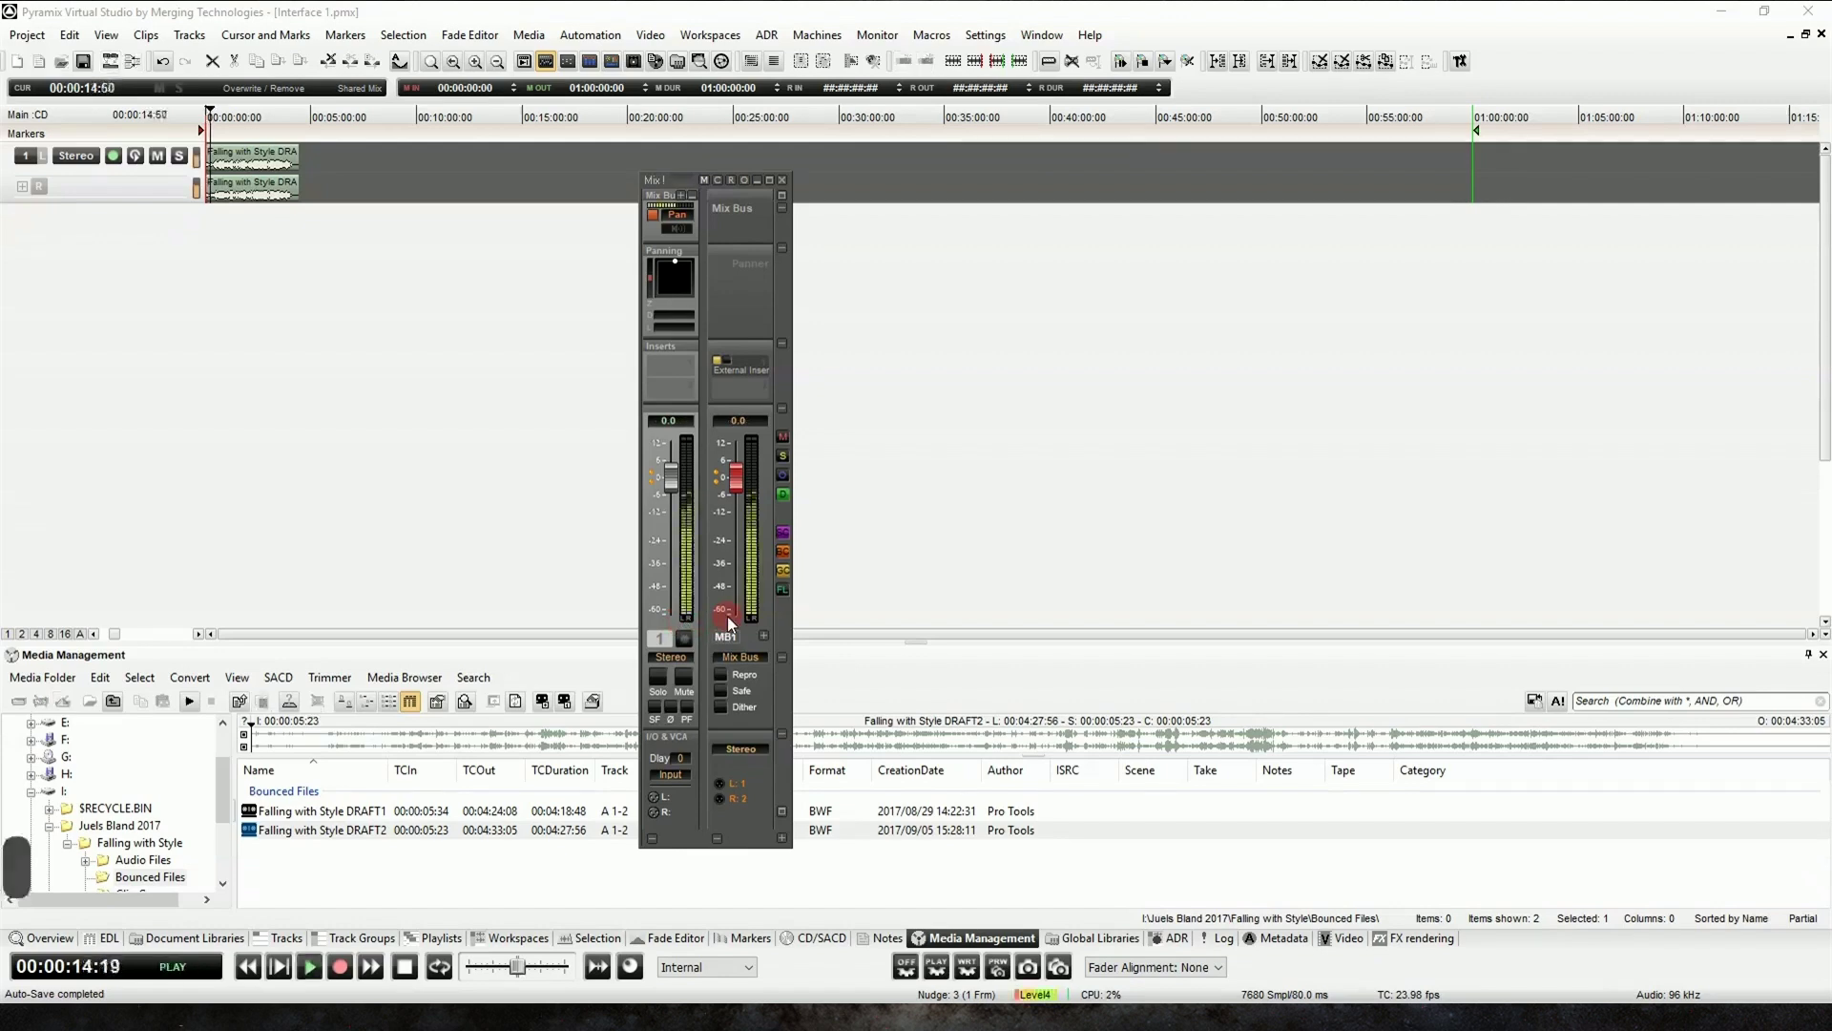
pyautogui.press('space')
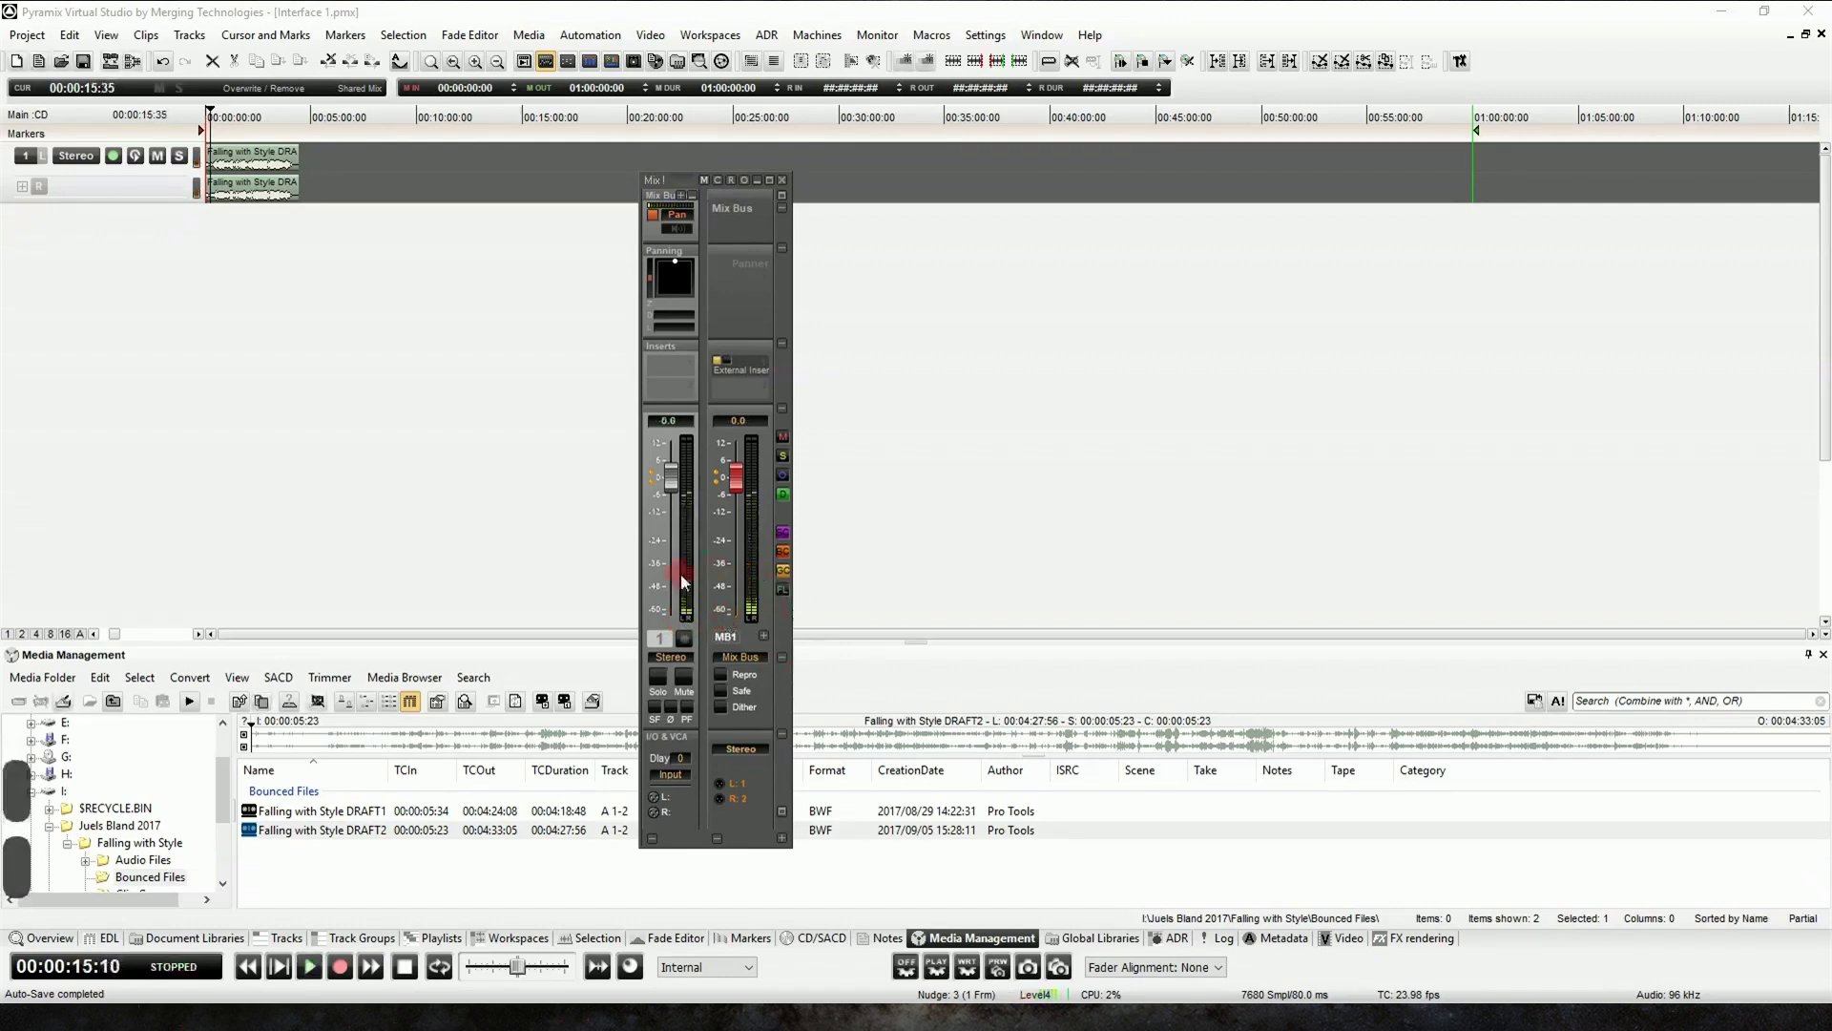